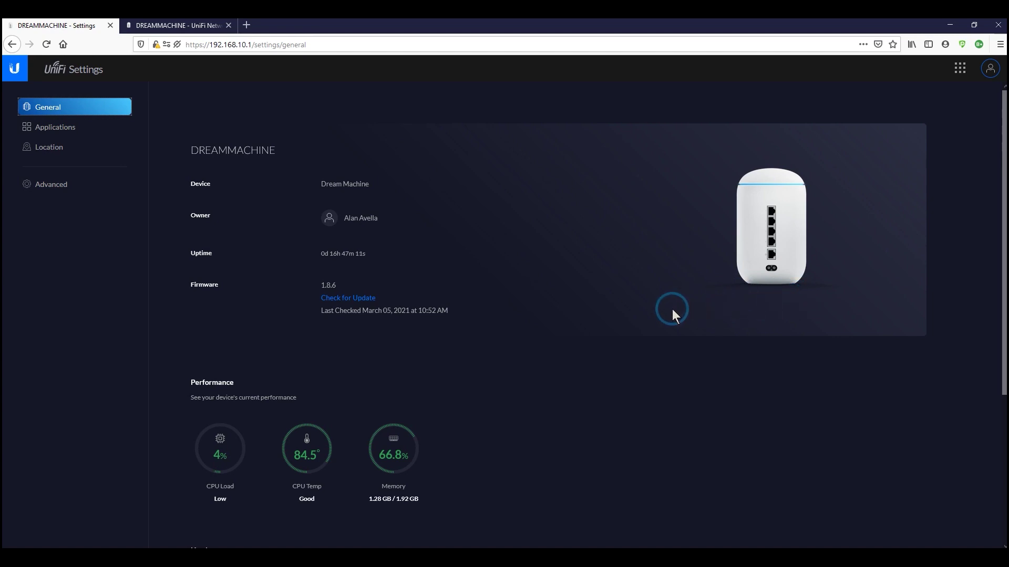
Step: Switch to the DREAMMACHINE - UniFi Network browser tab showing the WiFi settings
left_click(338, 253)
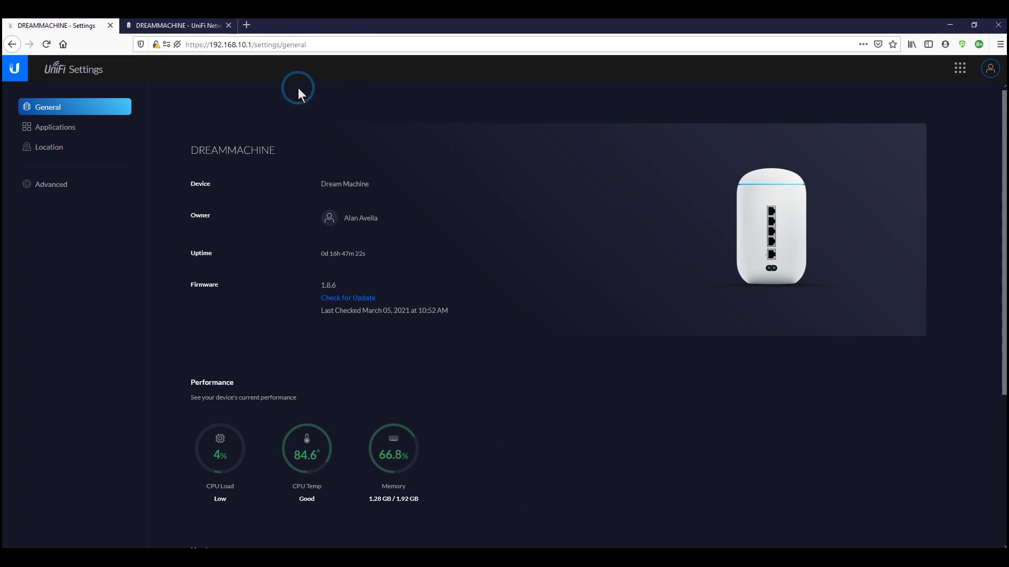
left_click(164, 26)
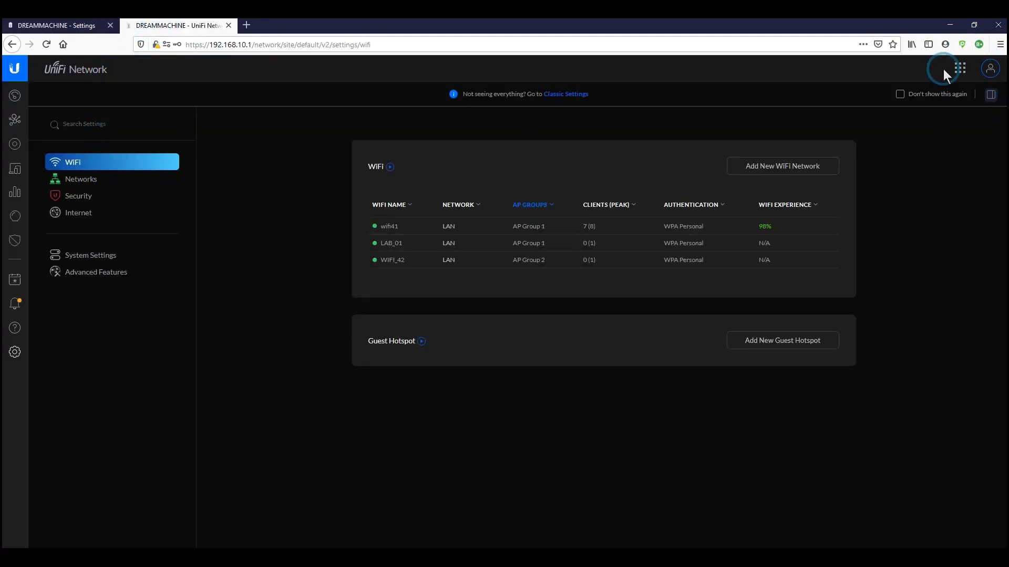
Step: Glance at the app grid, then open Advanced Features and scroll down to the RADIUS profiles
left_click(959, 71)
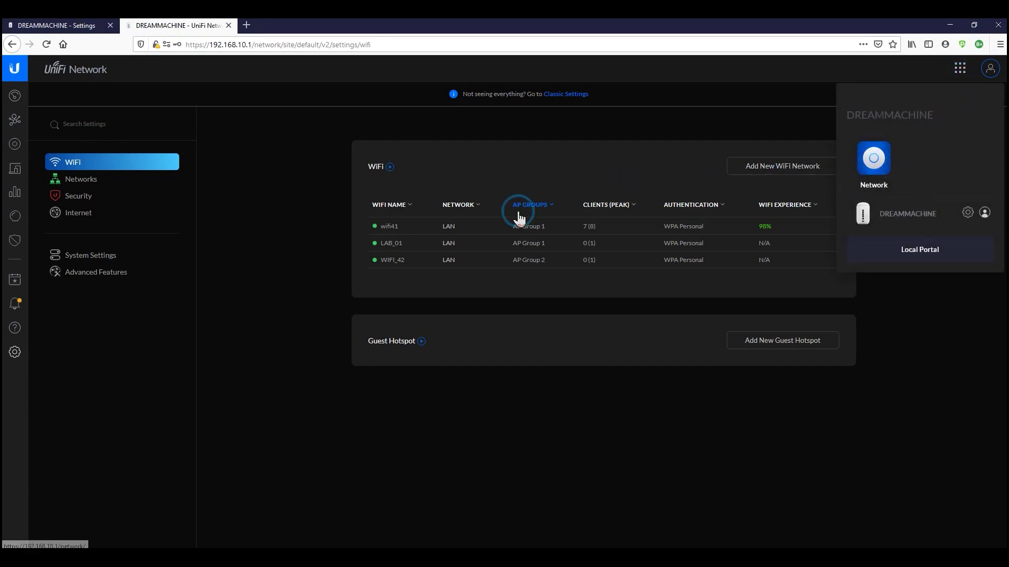
left_click(273, 247)
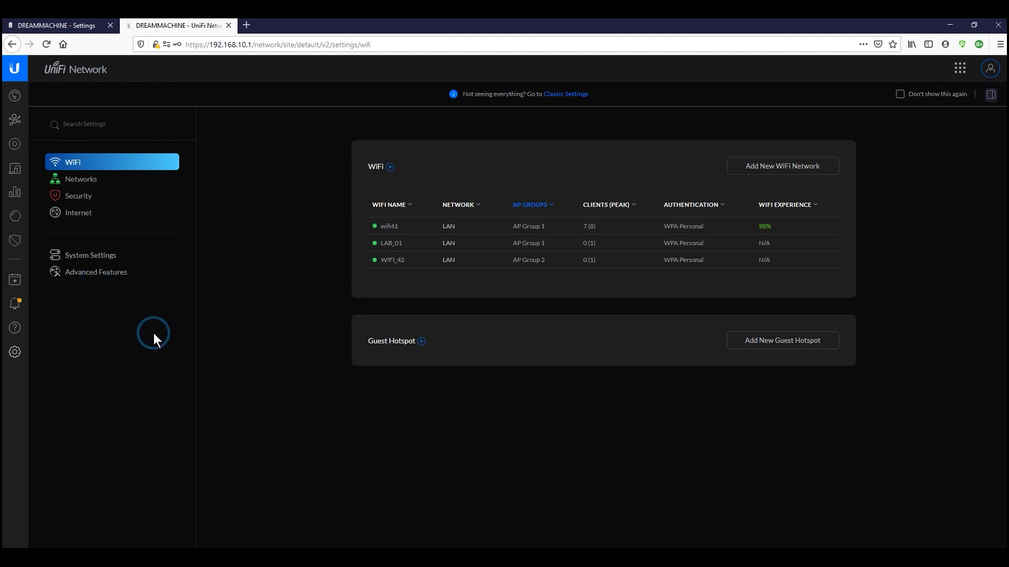
left_click(116, 280)
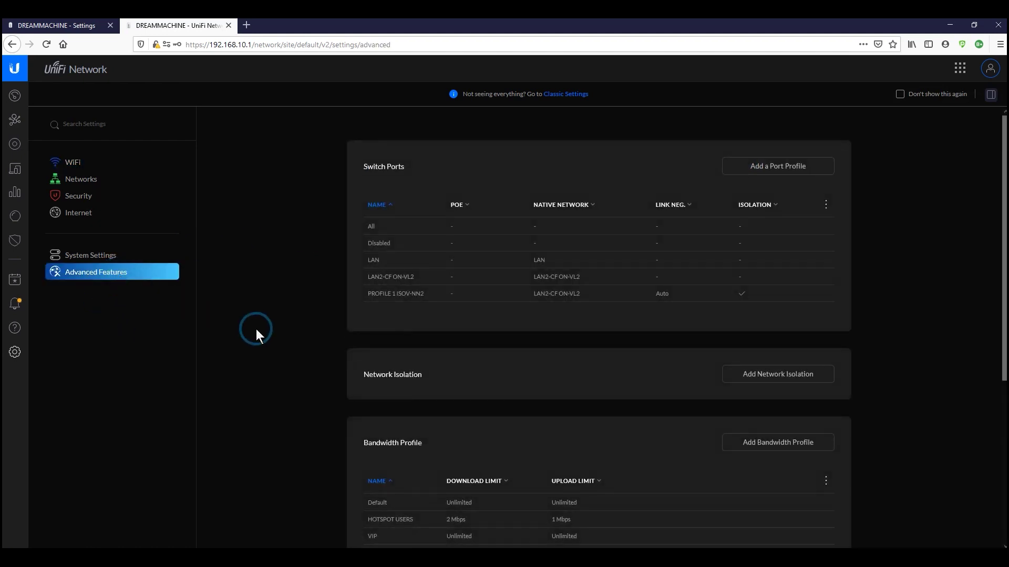
scroll(257, 329, "down", 5)
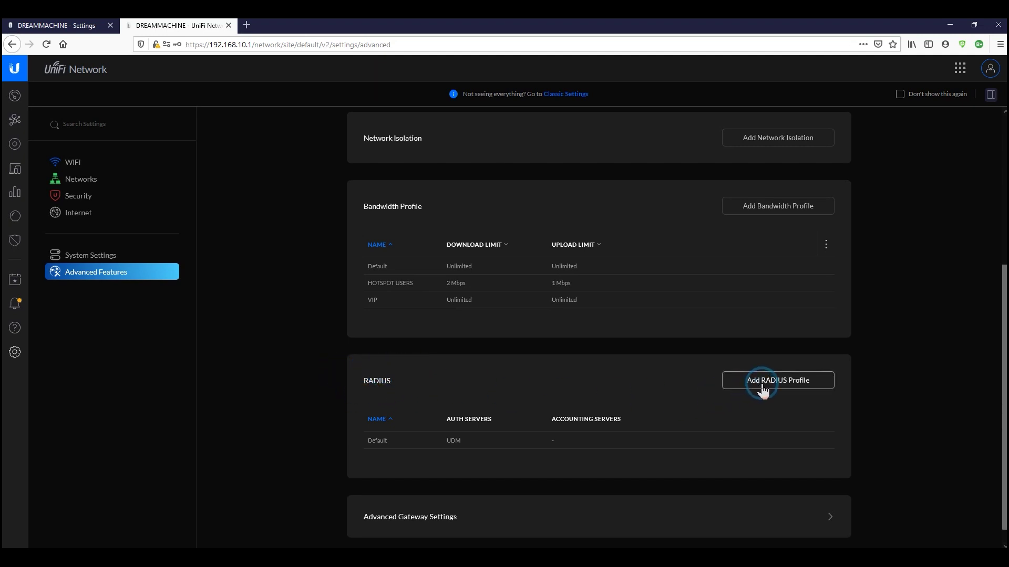
Step: Configure the Default RADIUS profile, turning on the RADIUS server and expanding RADIUS Settings
mouse_move(776, 436)
left_click(810, 443)
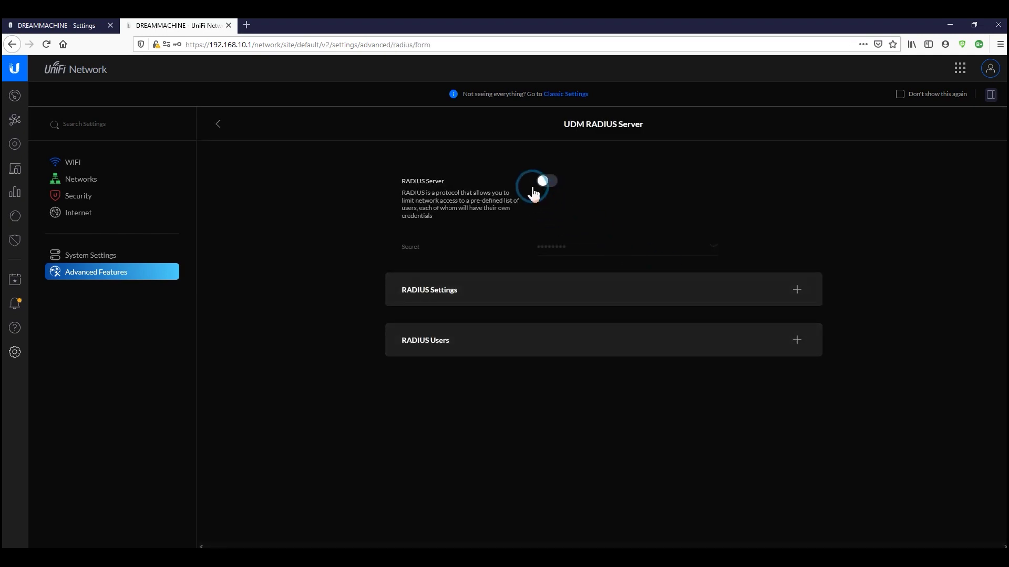
left_click(551, 185)
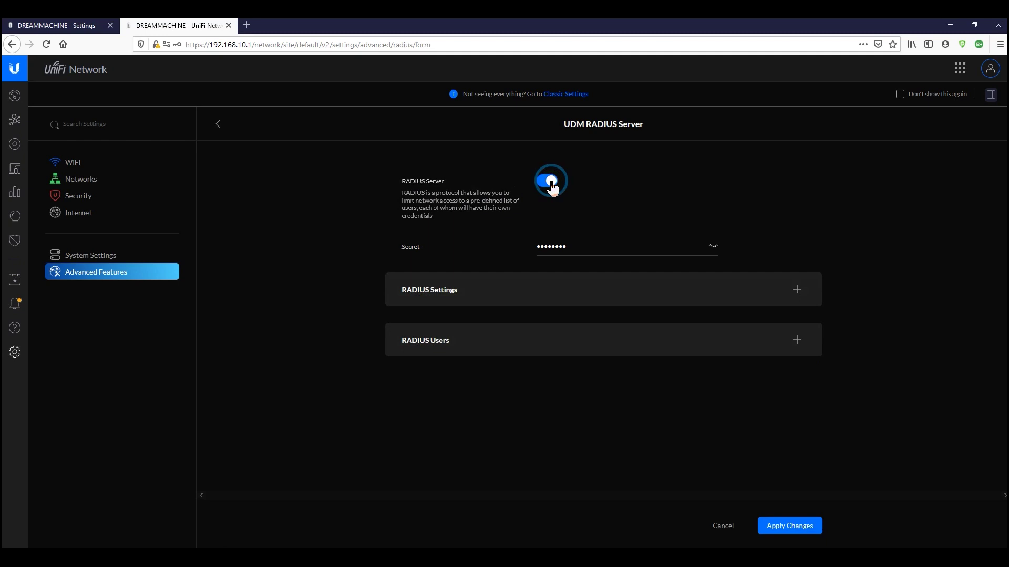
left_click(544, 248)
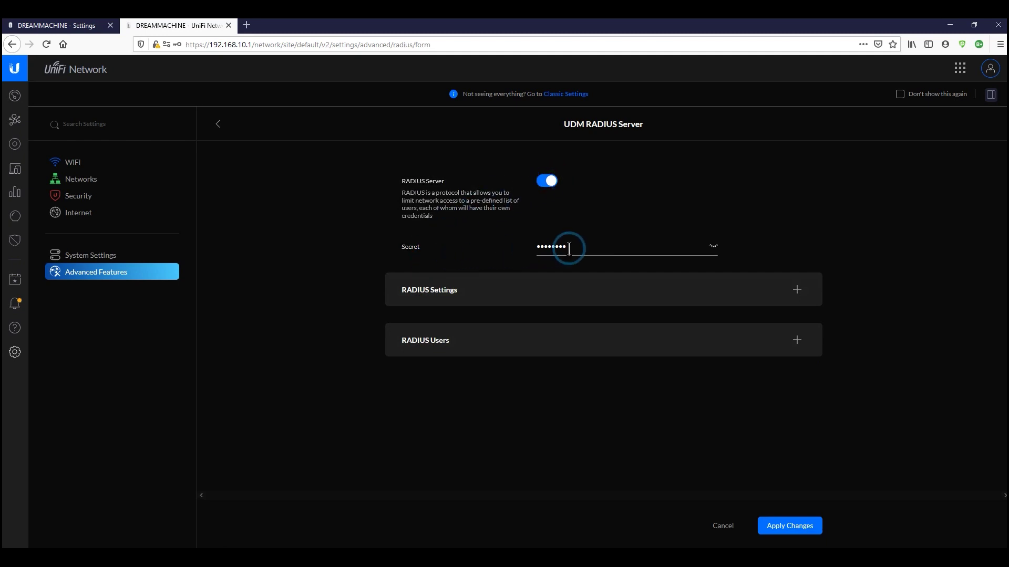
left_click(544, 286)
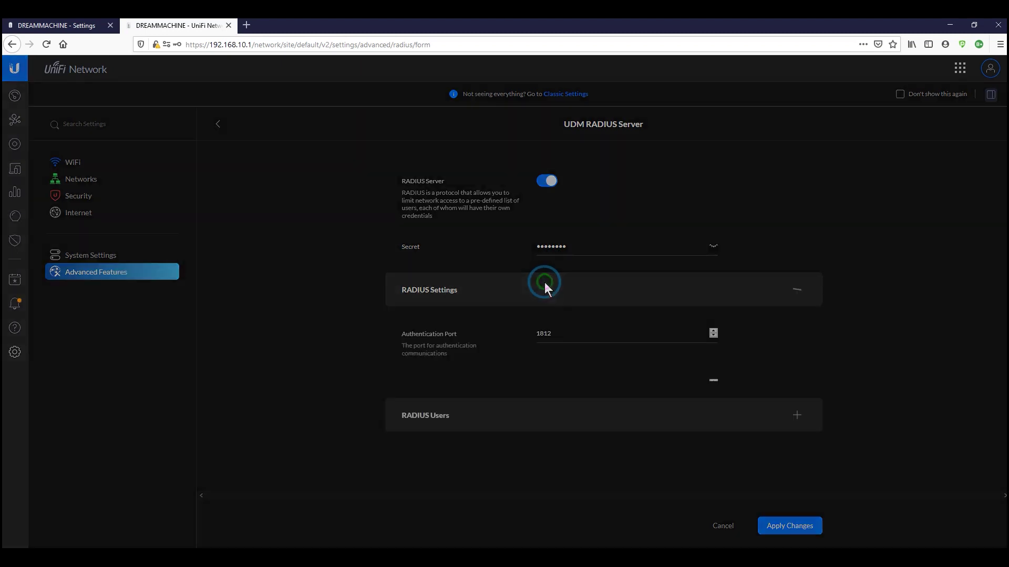
Step: Enable Tunneled Reply and expand the empty RADIUS Users list
scroll(798, 370, "down", 1)
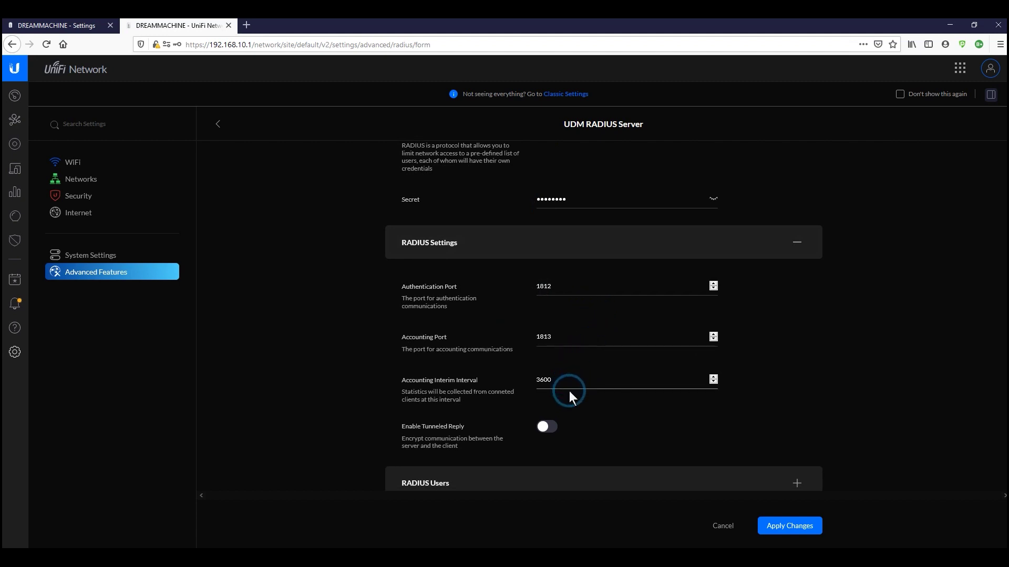
left_click(549, 428)
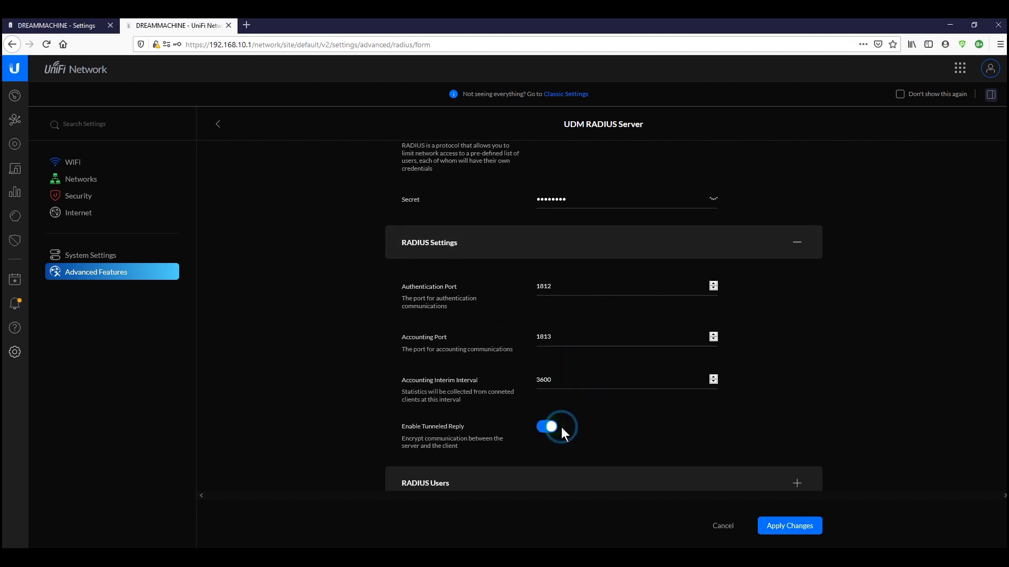
scroll(825, 407, "down", 1)
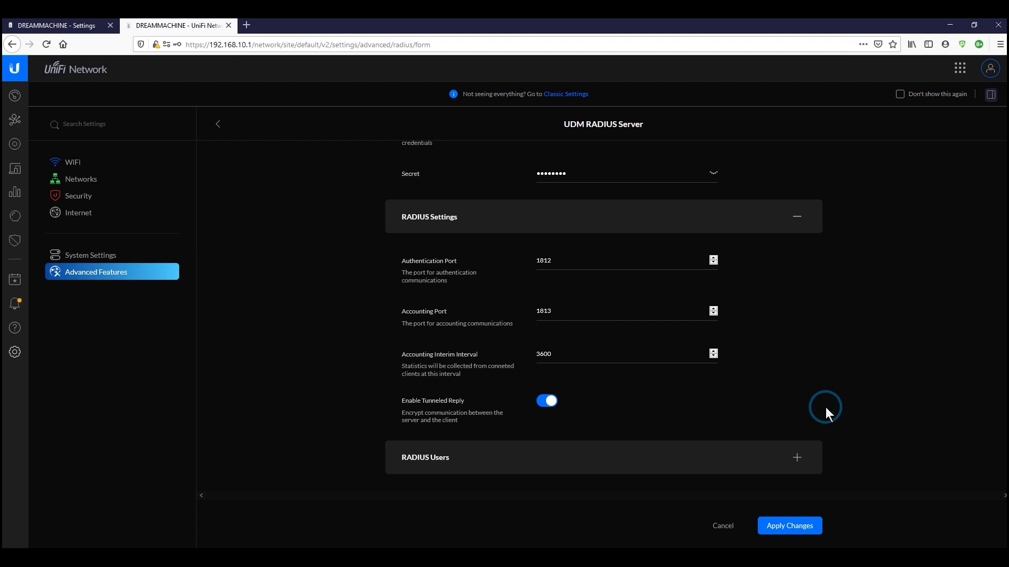
left_click(797, 460)
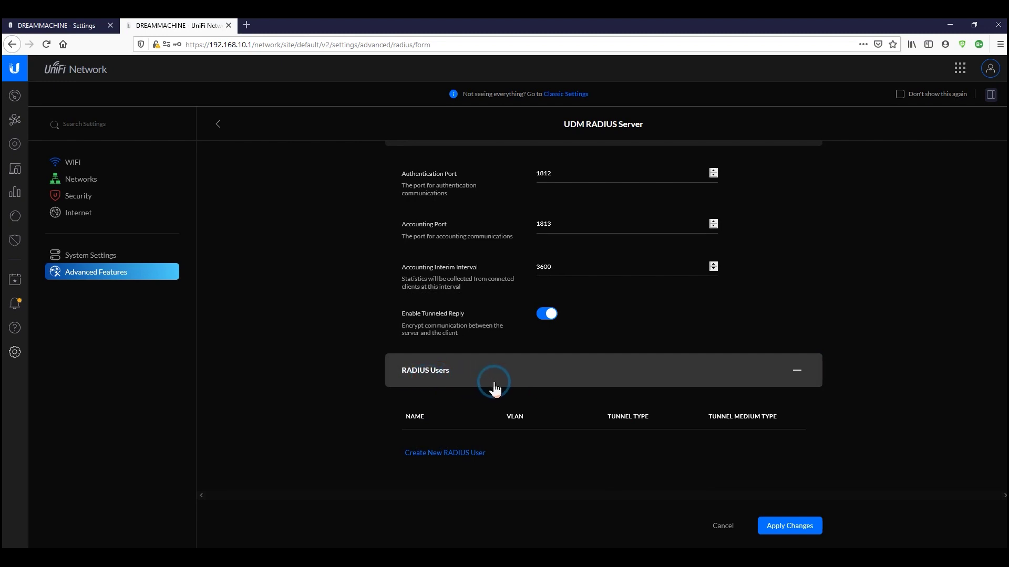
Step: Start a new RADIUS user named MOMENTO and enter its password
left_click(459, 455)
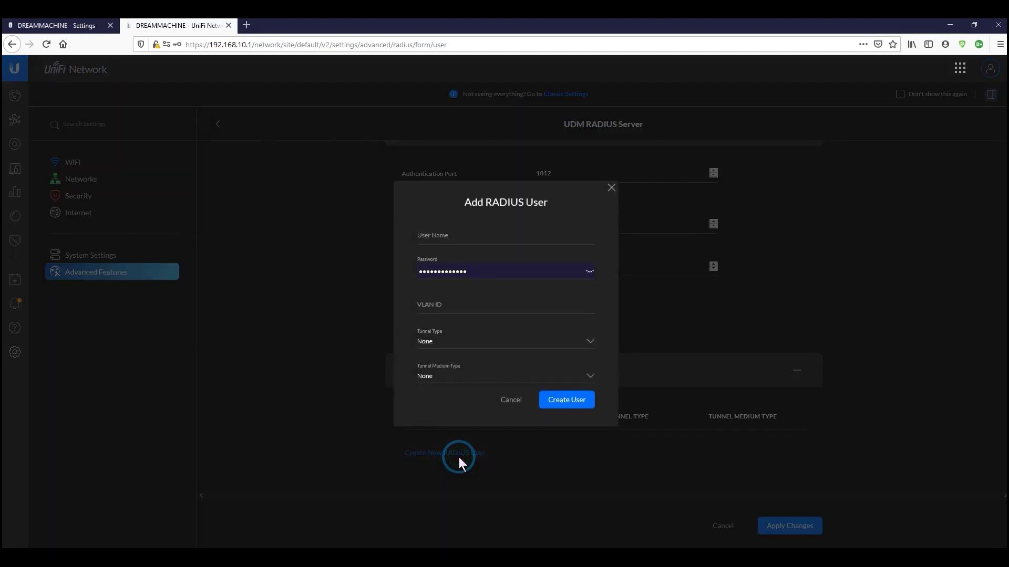
left_click(461, 234)
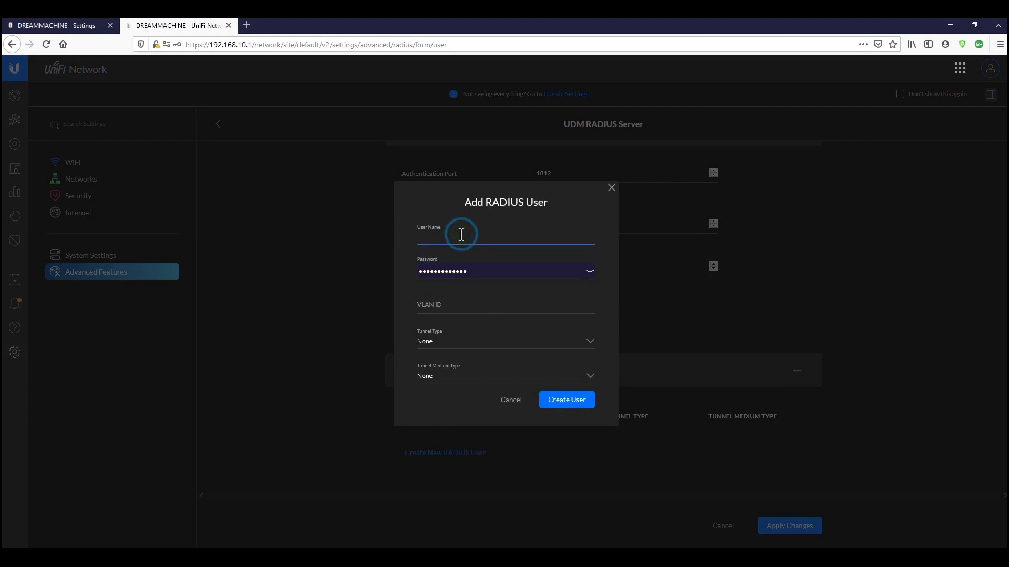
key("Tab")
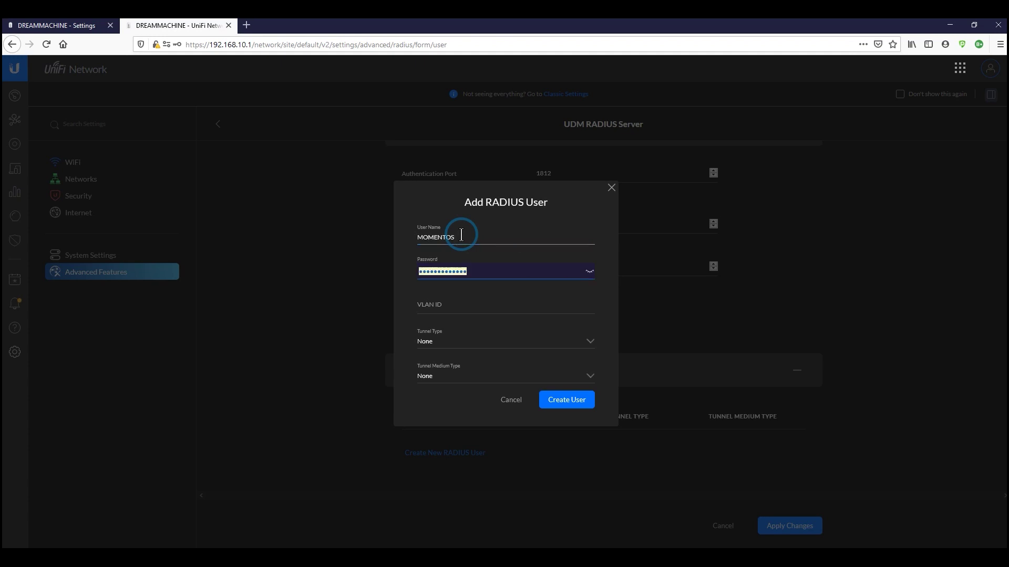
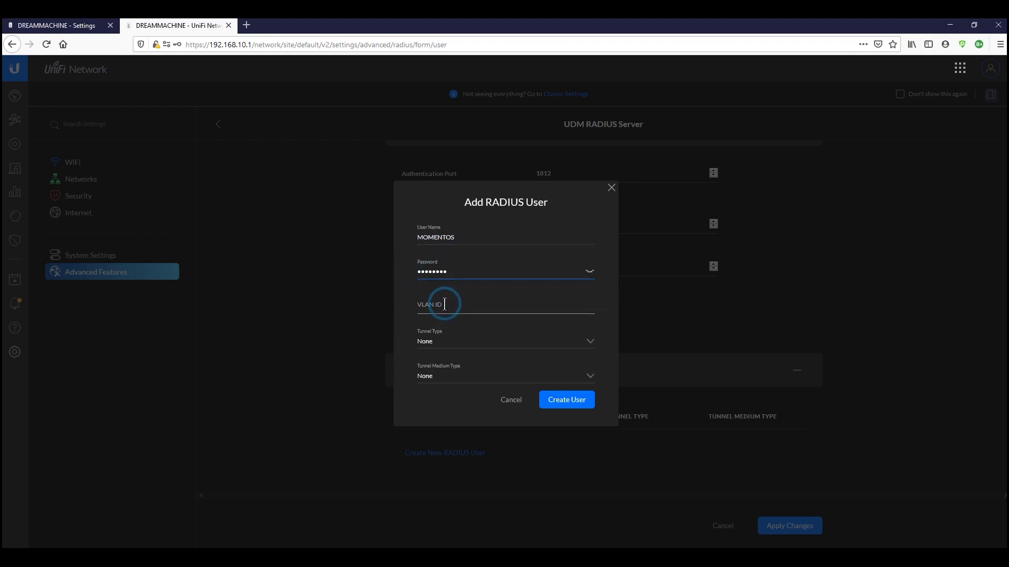
Step: Leave the VLAN ID empty and set tunnel type PPTP with tunnel medium type IPv4
left_click(463, 302)
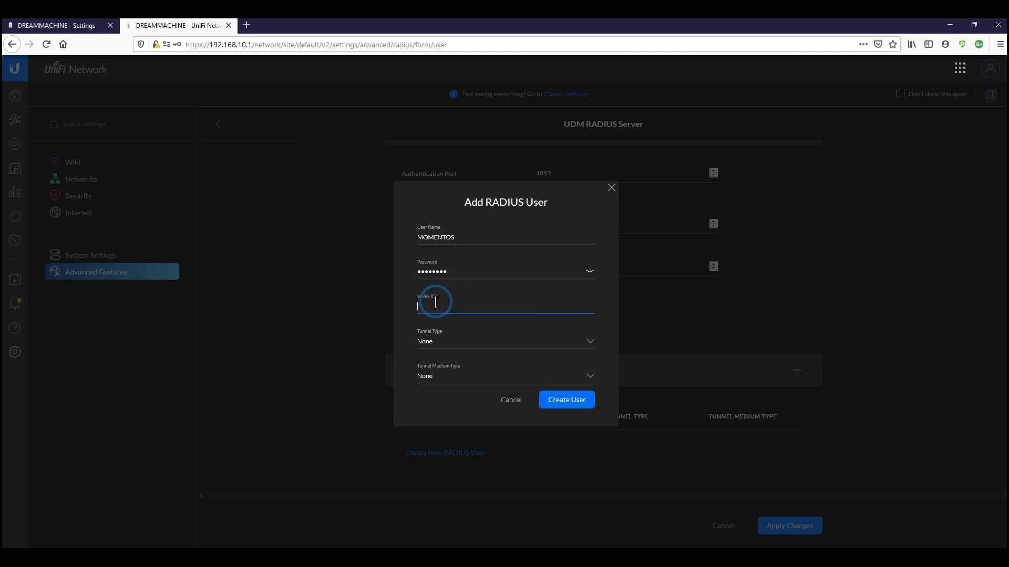
type("2")
left_click(445, 347)
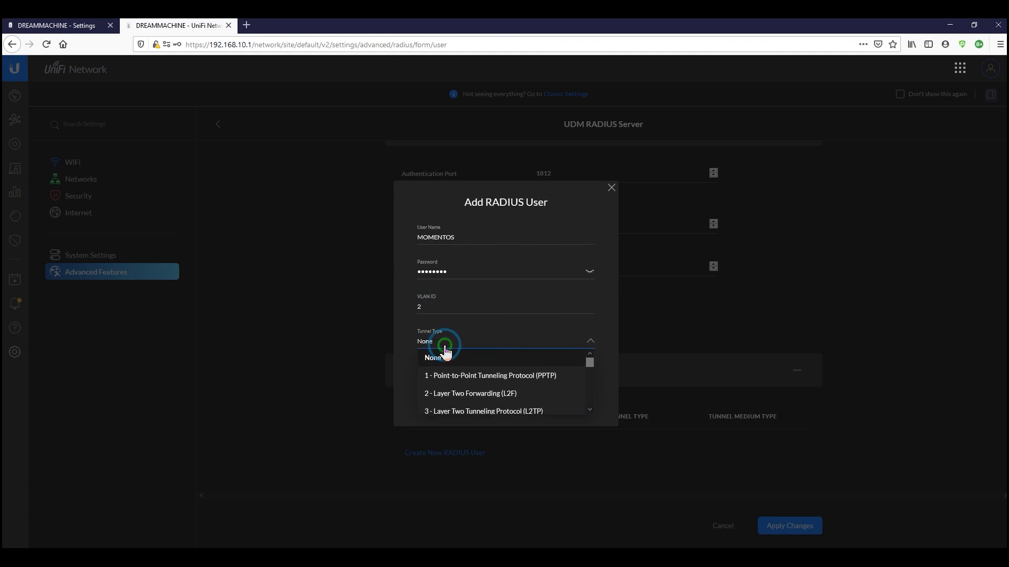
scroll(448, 387, "down", 5)
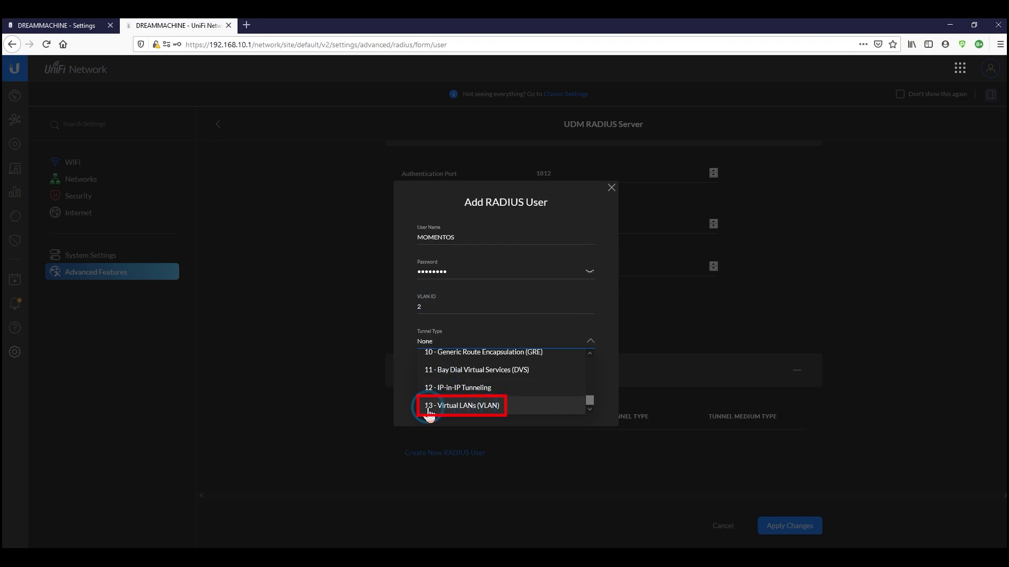
scroll(500, 412, "up", 5)
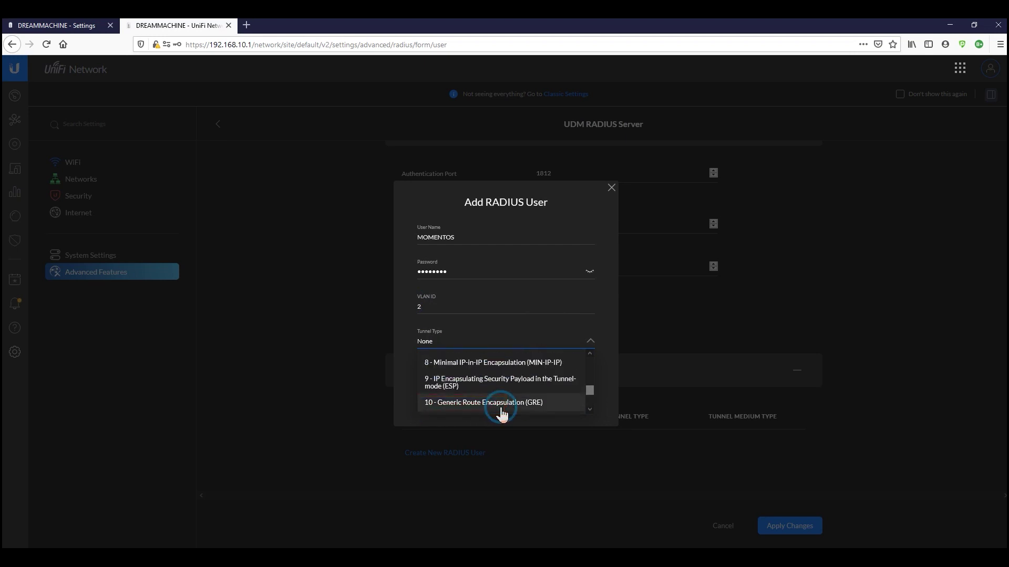
left_click(438, 307)
key("BackSpace")
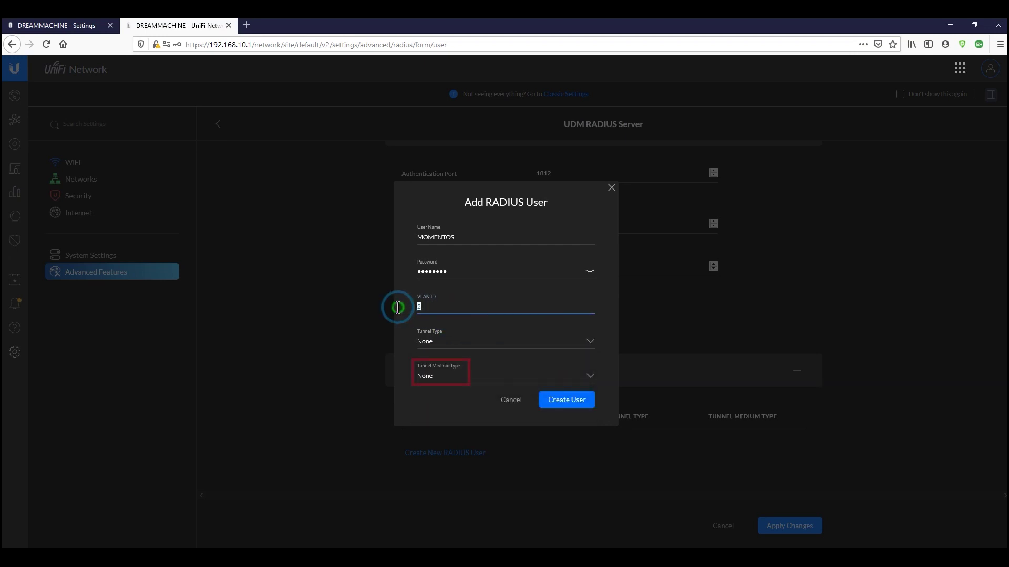
left_click(473, 344)
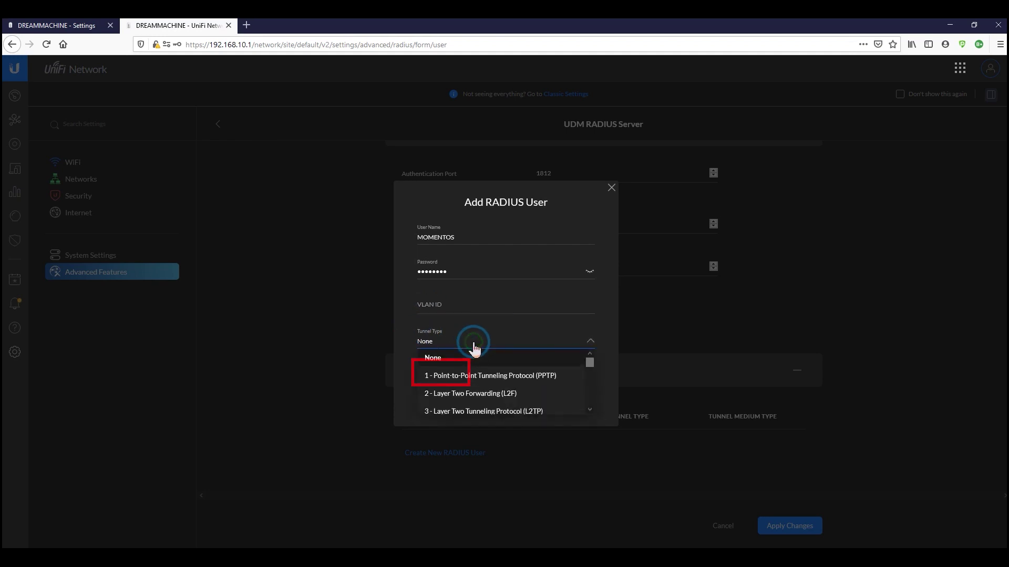
left_click(518, 376)
left_click(471, 375)
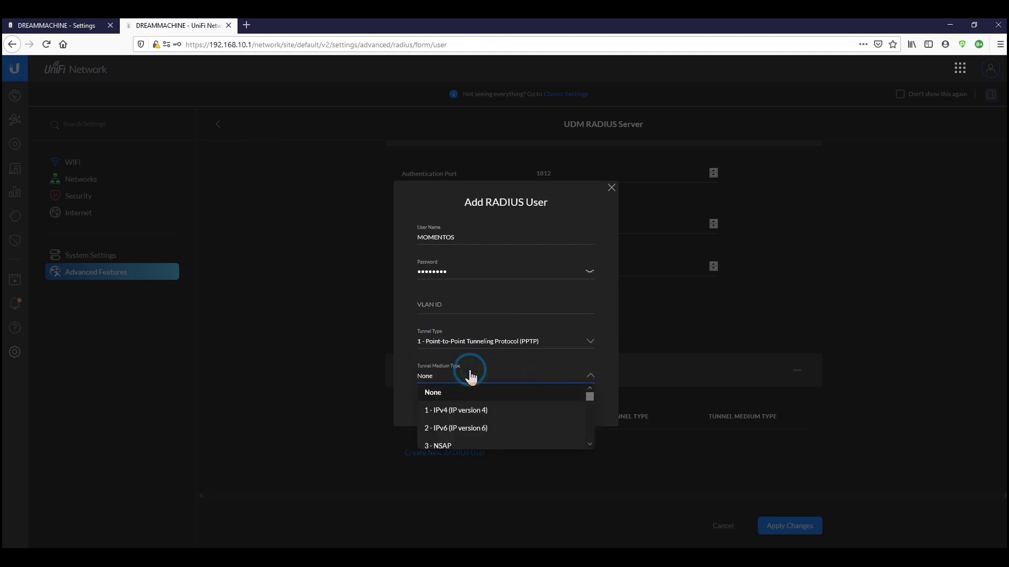
left_click(471, 409)
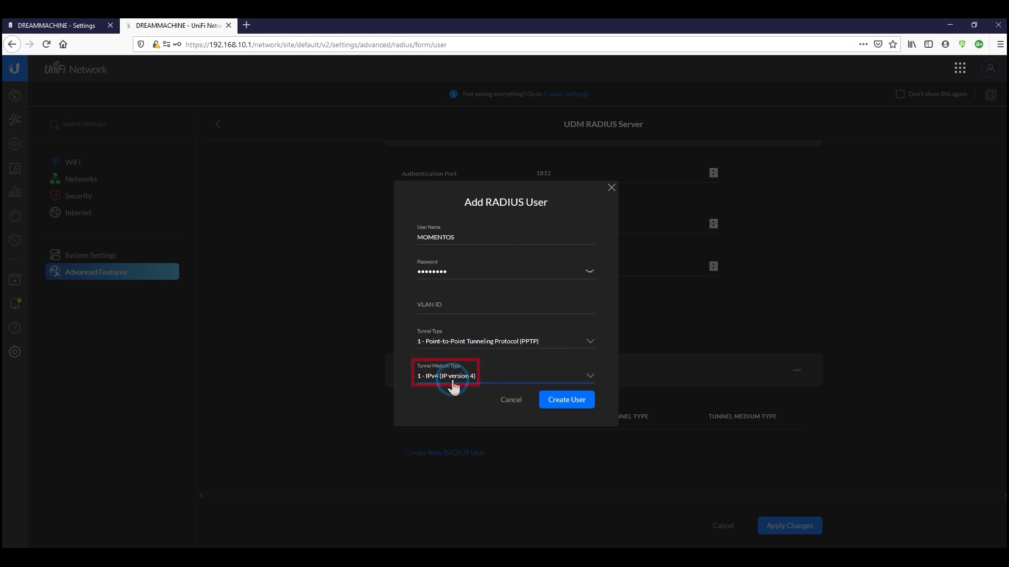
Step: Create the MOMENTO user, then reopen it to confirm its IPv4 tunnel medium type
left_click(566, 401)
mouse_move(450, 434)
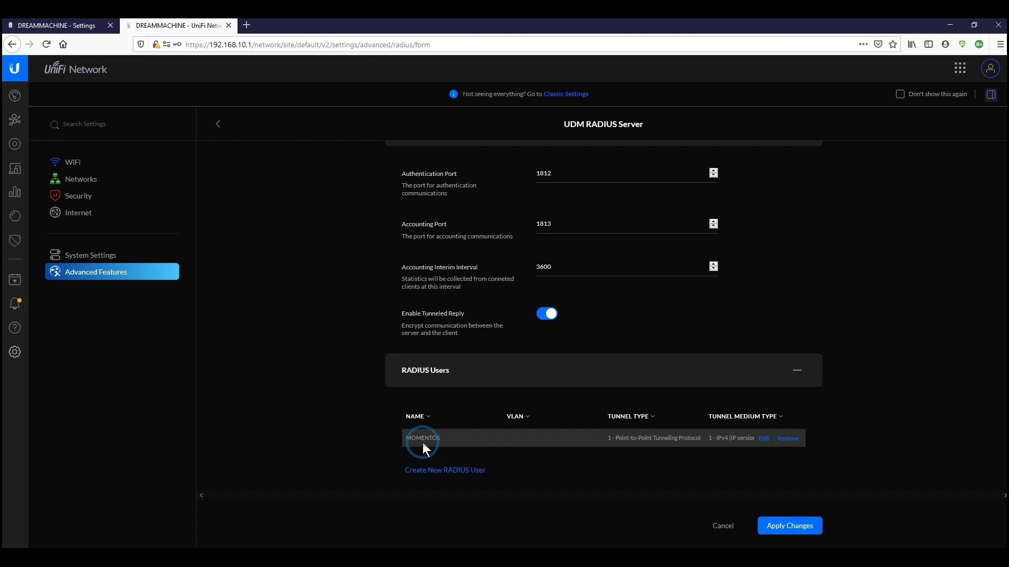
left_click(763, 441)
left_click(489, 380)
left_click(503, 401)
Step: Review ports 1812/1813 and the RADIUS Users table listing the new user
left_click(780, 415)
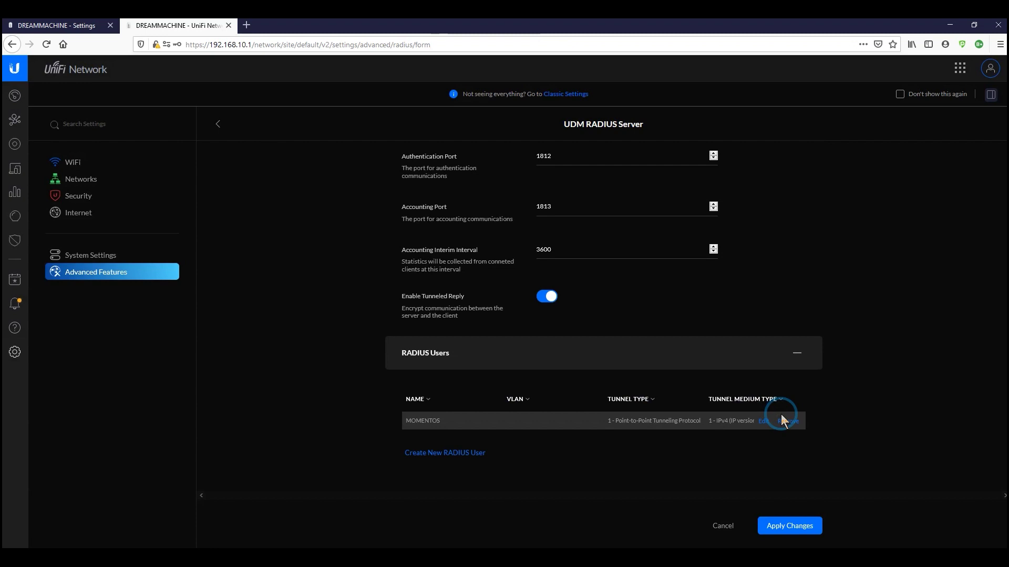
left_click(787, 421)
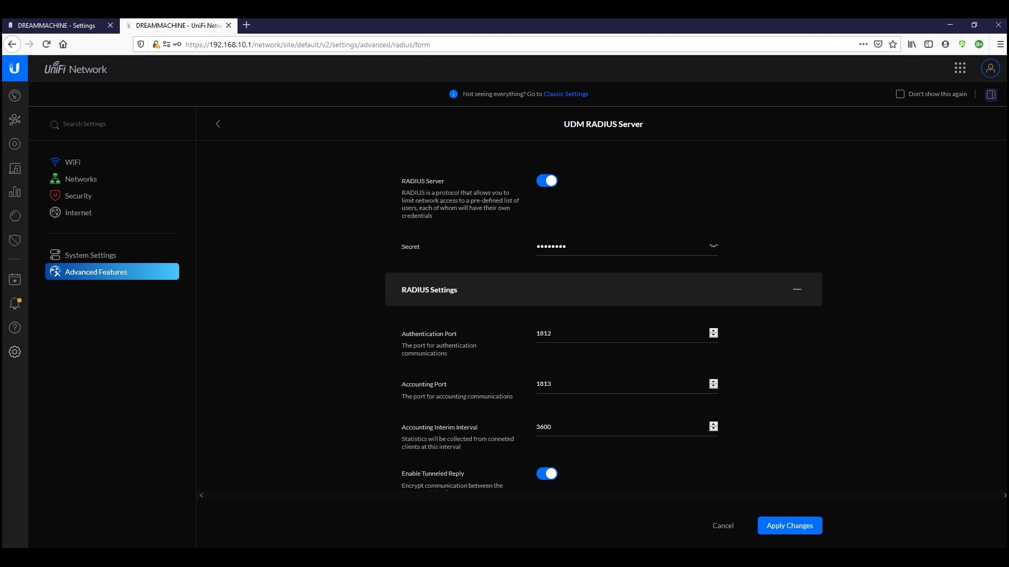
scroll(506, 477, "down", 3)
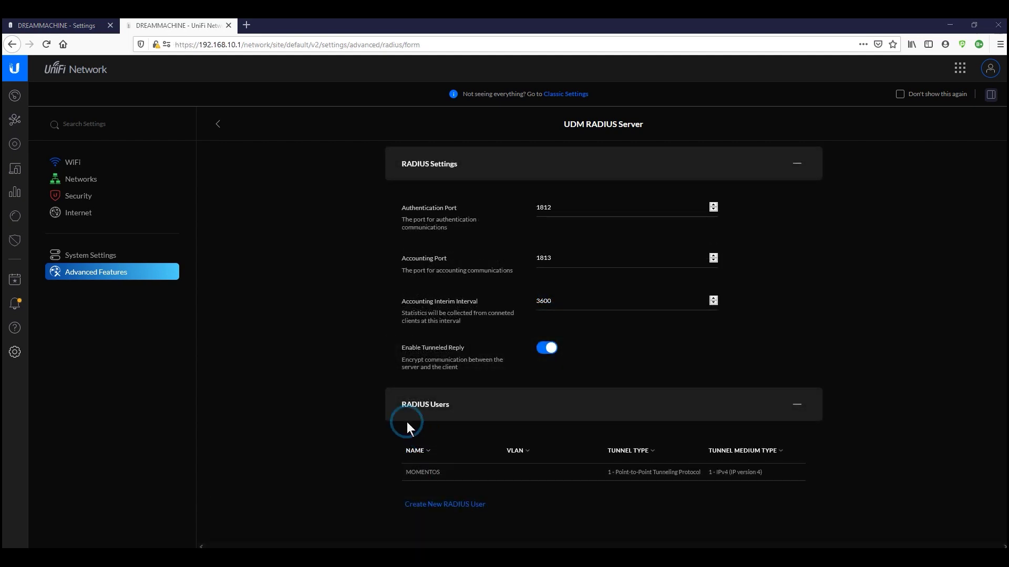
left_click(307, 387)
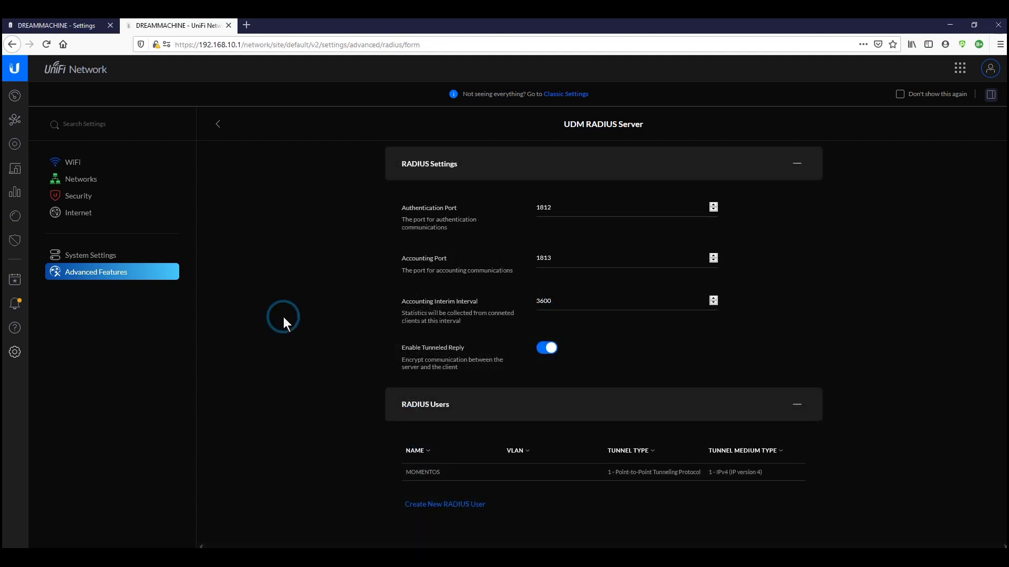
Step: Add a new guest hotspot named hotspot0 and open its authentication choices
left_click(73, 164)
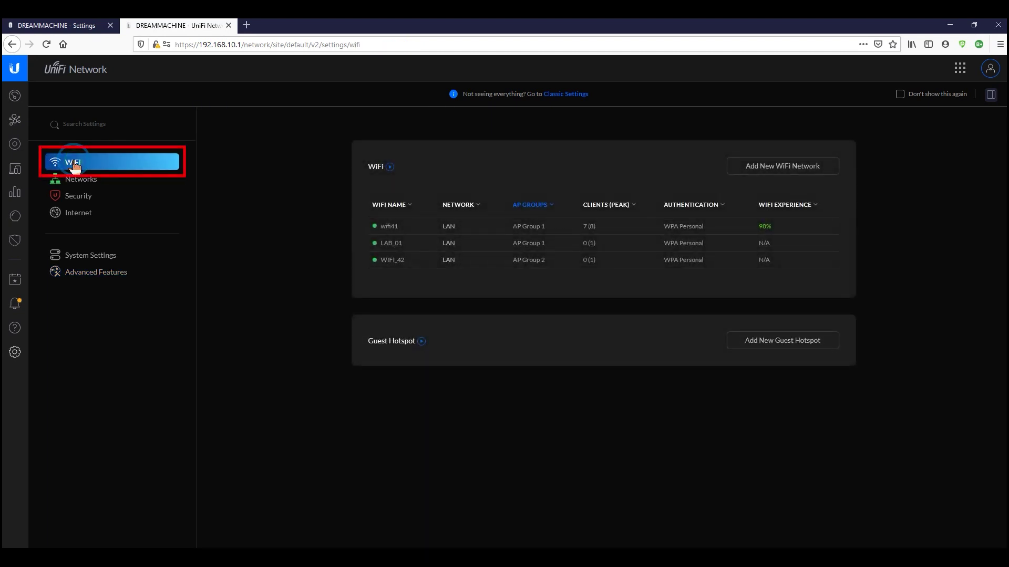
left_click(780, 338)
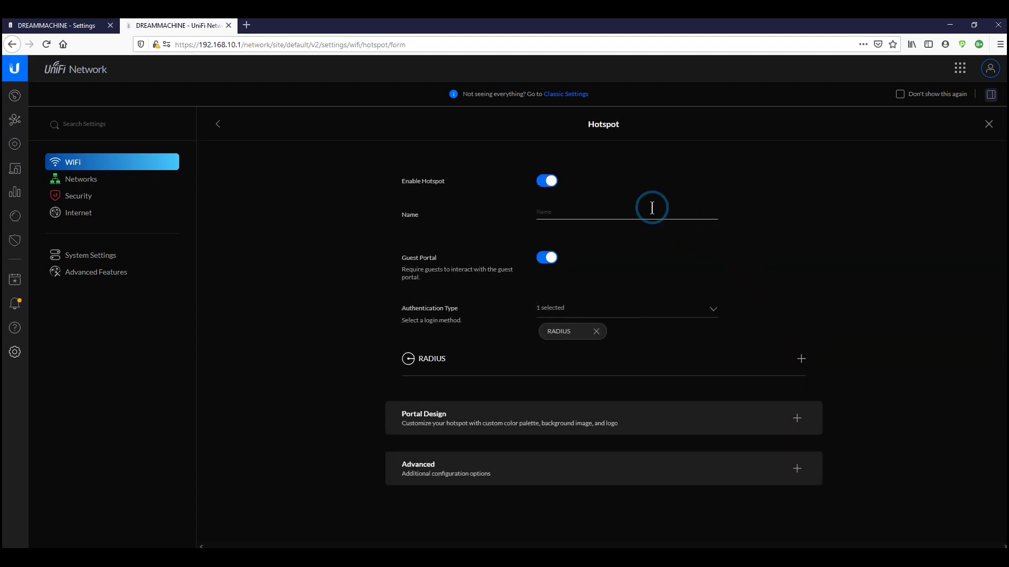
left_click(912, 532)
left_click(608, 210)
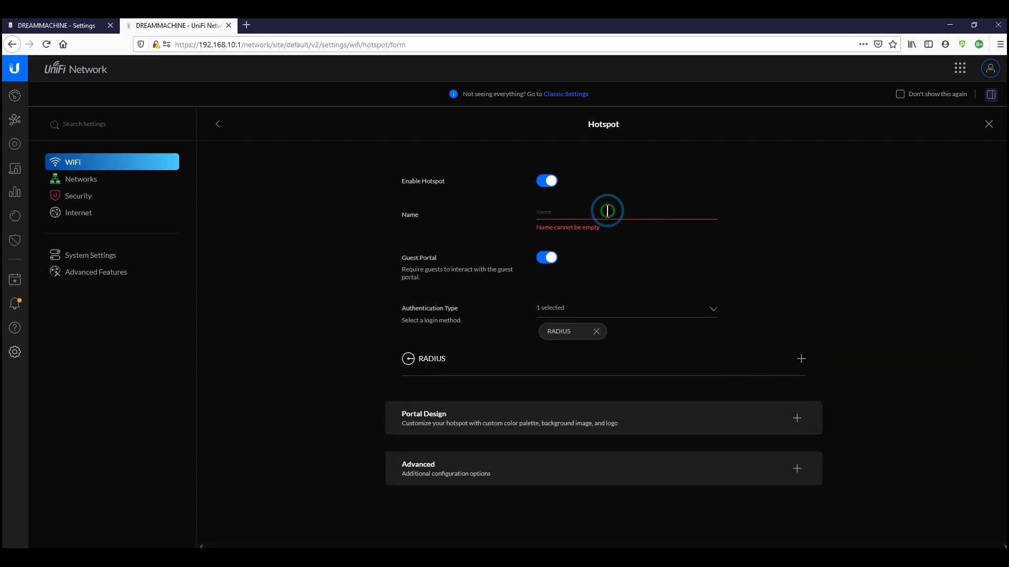
type("hotspot0")
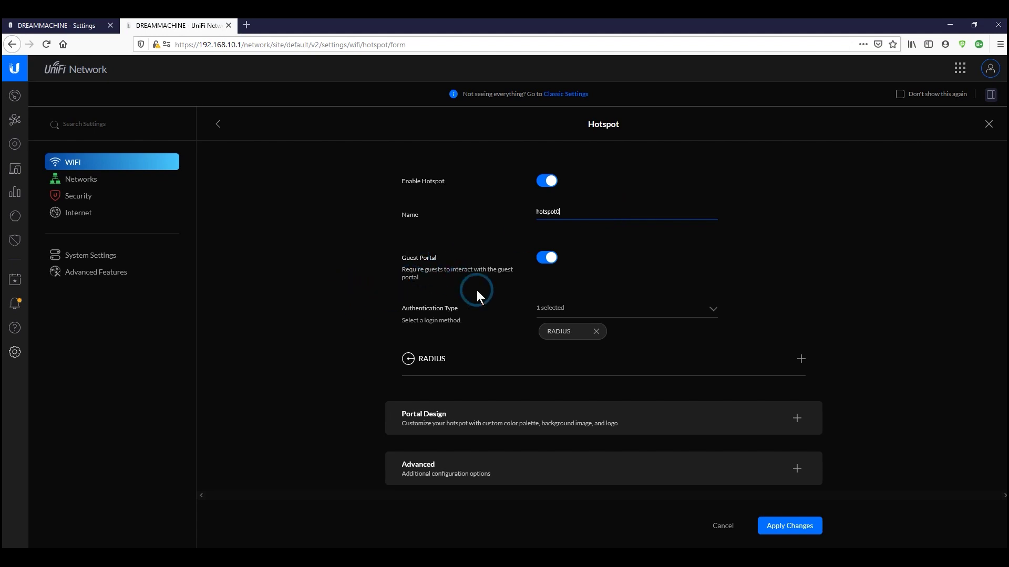
left_click(582, 314)
left_click(884, 309)
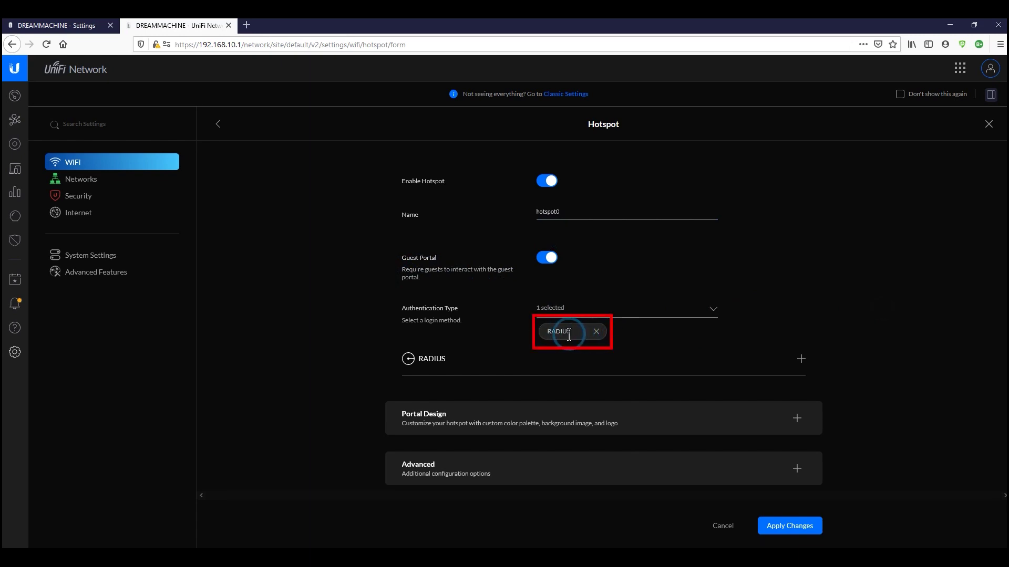
left_click(632, 316)
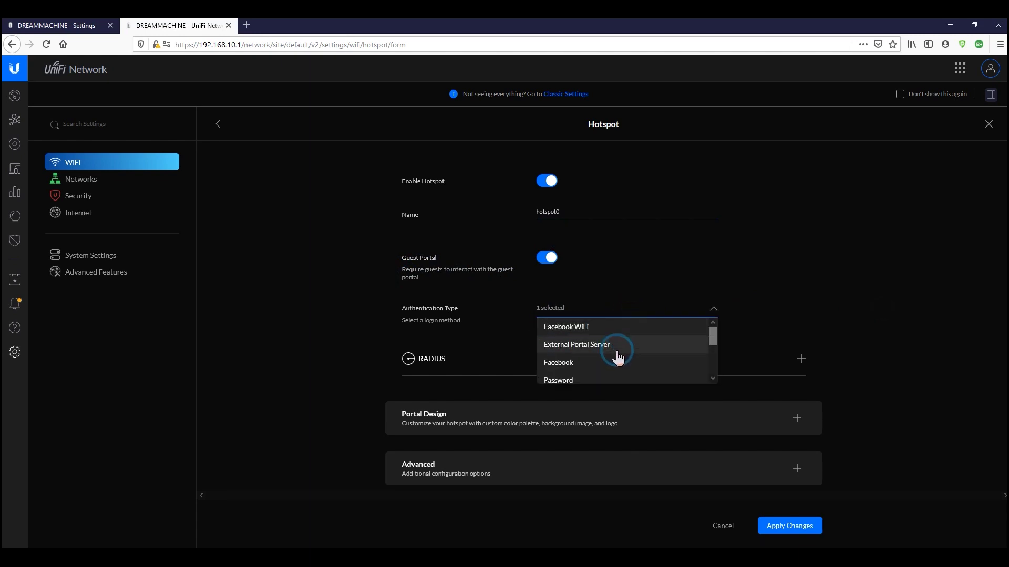
scroll(615, 353, "down", 3)
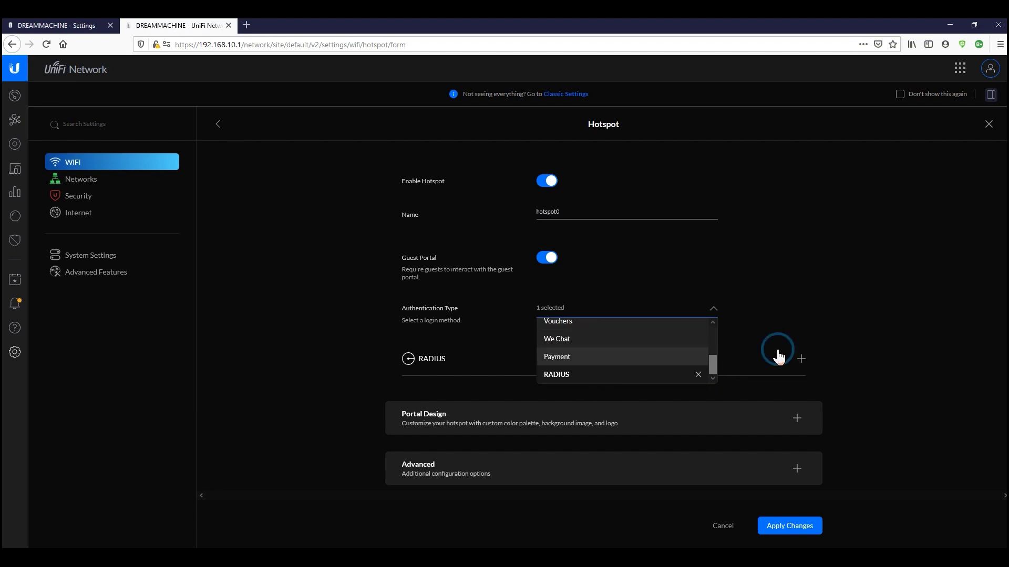
left_click(821, 339)
left_click(725, 318)
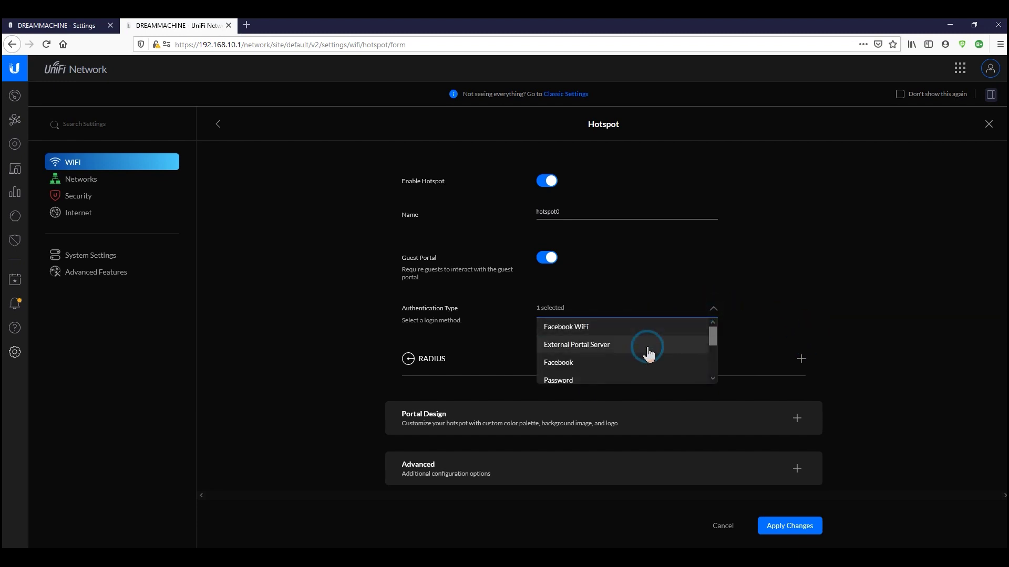
scroll(648, 353, "down", 3)
scroll(648, 353, "up", 2)
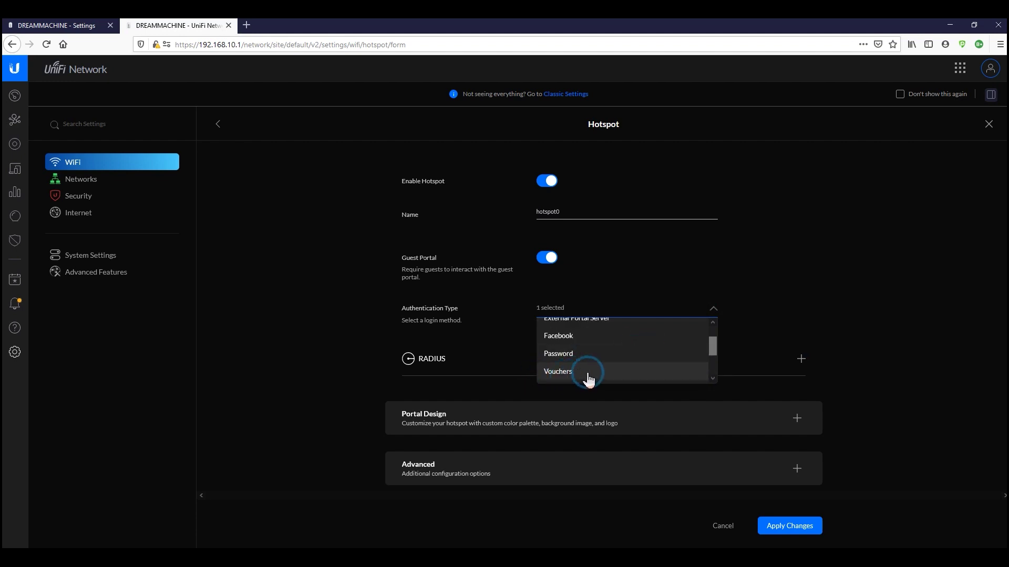
left_click(882, 340)
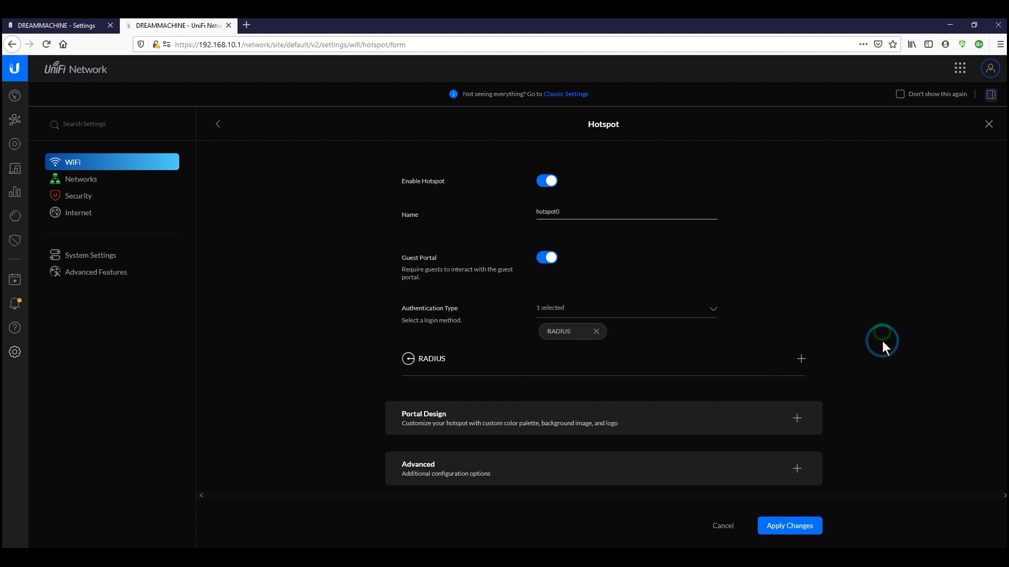
Step: Expand Portal Design and look through the hotspot's portal colour options
left_click(798, 408)
scroll(804, 412, "down", 4)
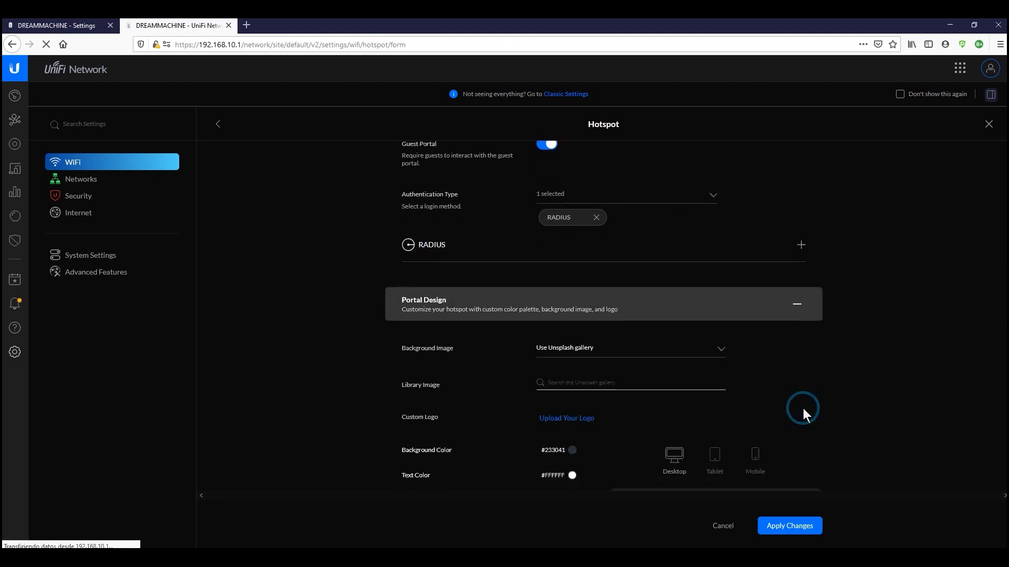
scroll(553, 382, "down", 3)
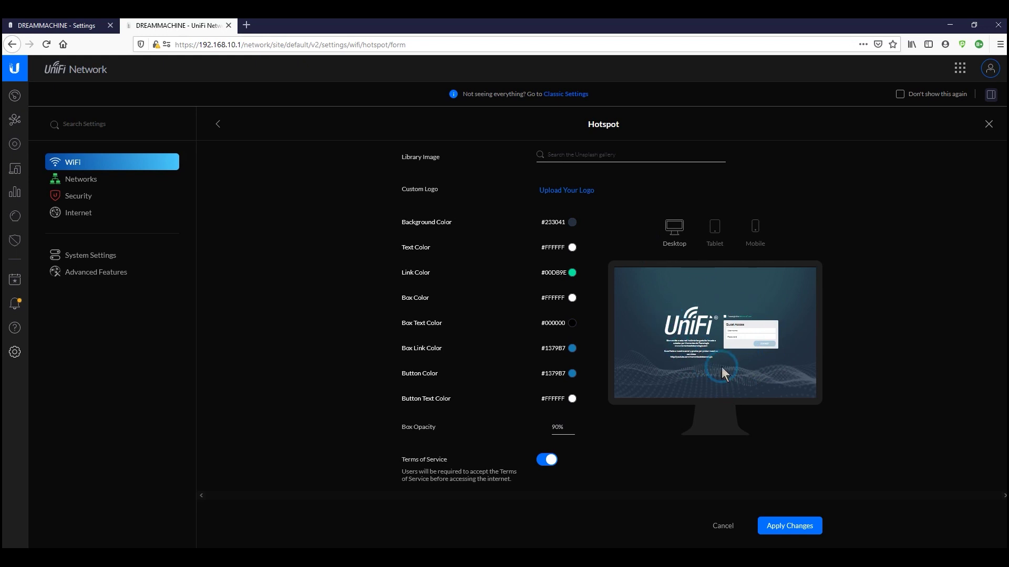
scroll(721, 367, "up", 1)
scroll(860, 311, "down", 5)
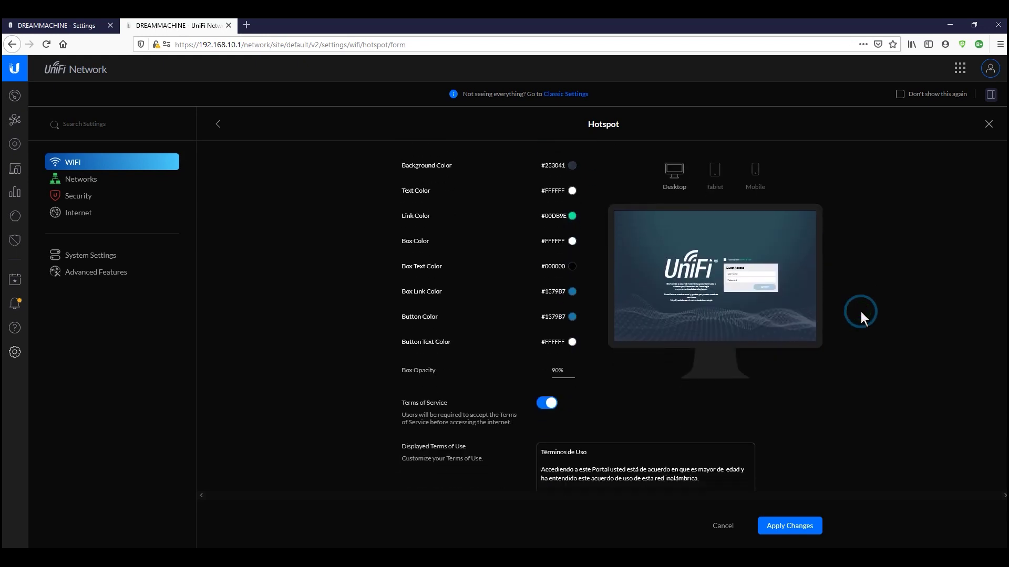
scroll(860, 311, "down", 1)
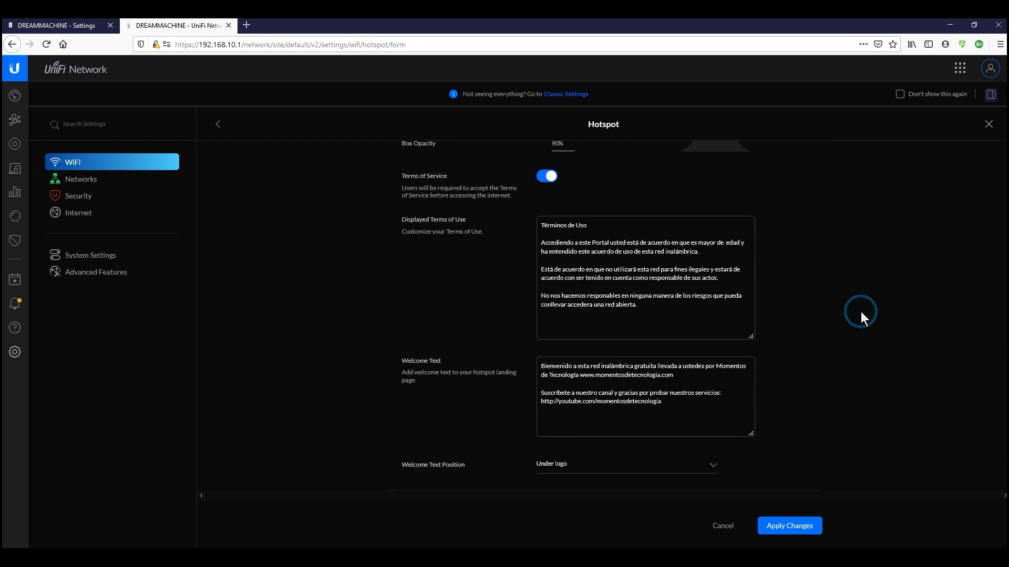
Step: Review the Terms of Use and Welcome Text, then expand the Advanced portal options
left_click_drag(651, 321, 504, 219)
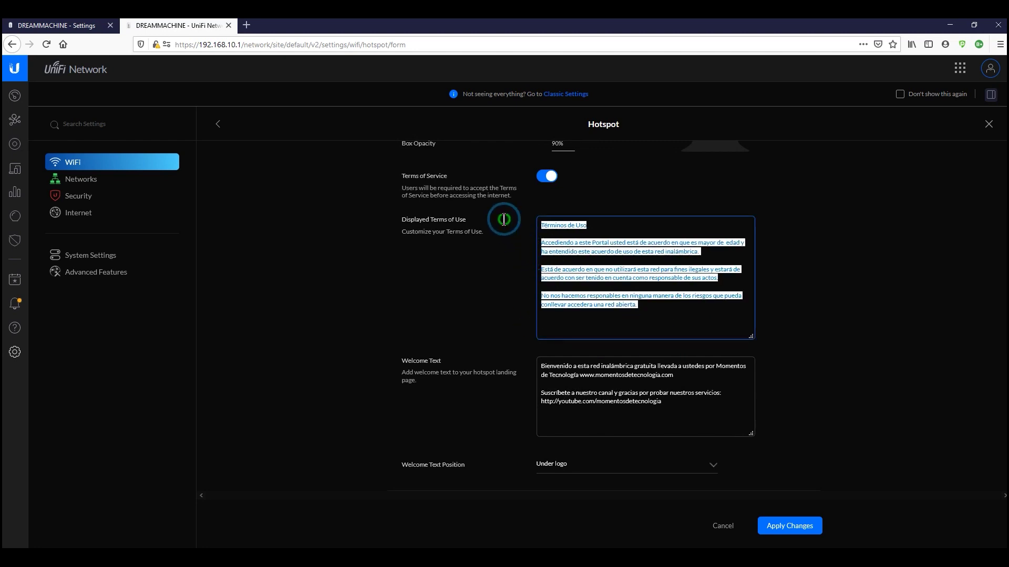
left_click(682, 409)
left_click_drag(682, 410, 496, 365)
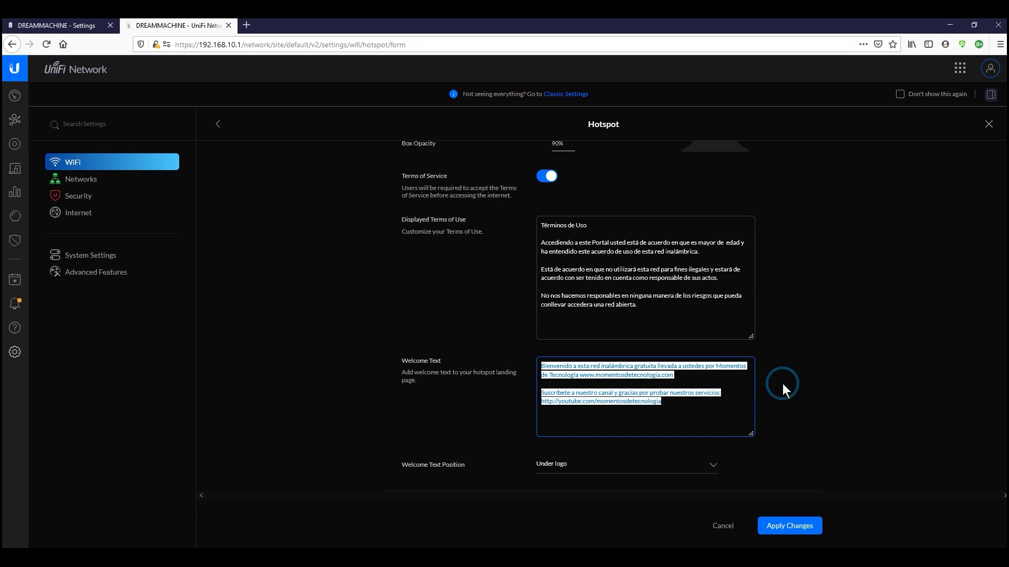
left_click(882, 398)
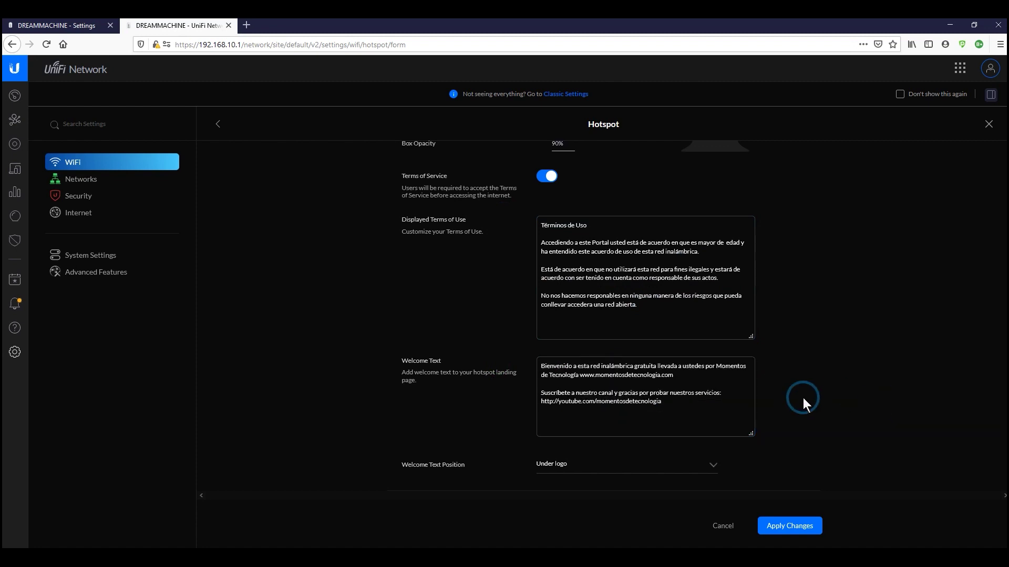
scroll(803, 398, "down", 2)
left_click(560, 449)
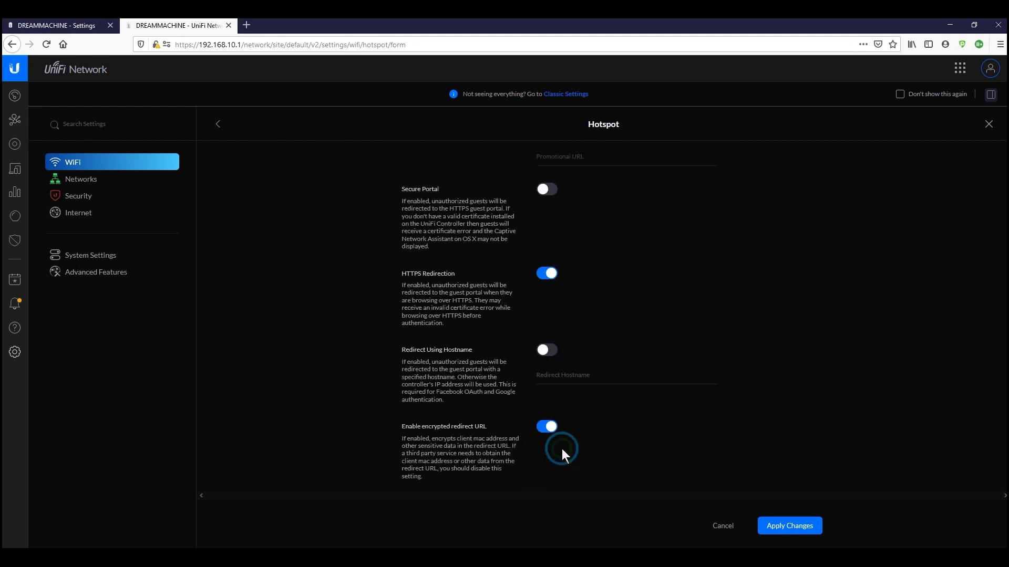
Step: Broadcast hotspot0 only on the 2-AP HOTSPOT group instead of All APs
scroll(764, 327, "up", 6)
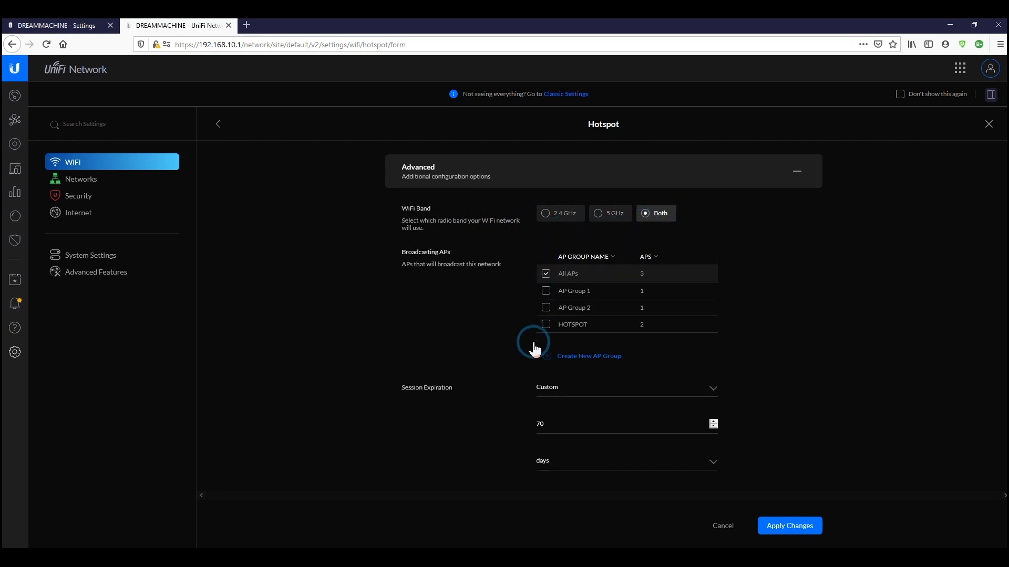
left_click(546, 325)
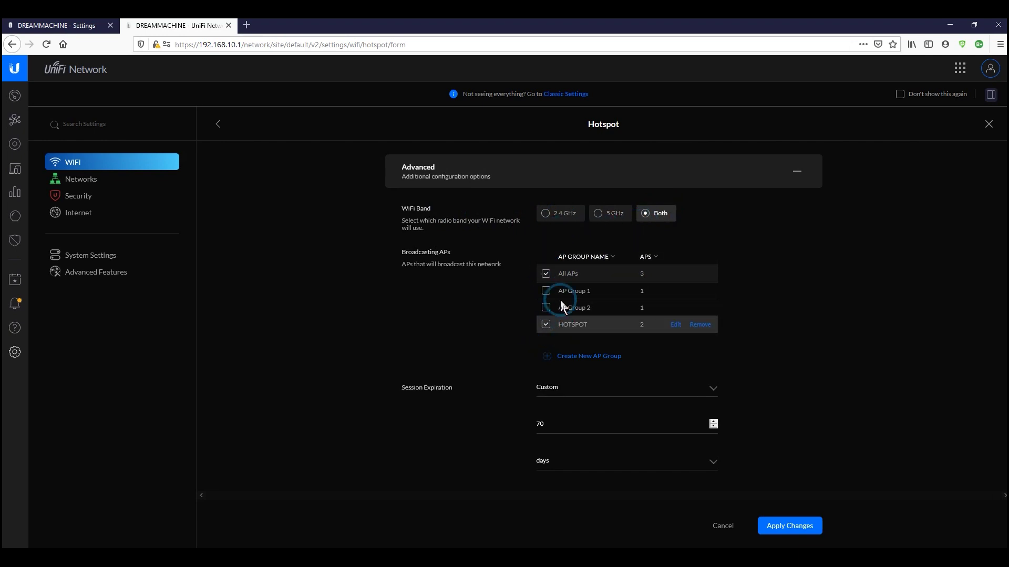
left_click(549, 279)
left_click(587, 276)
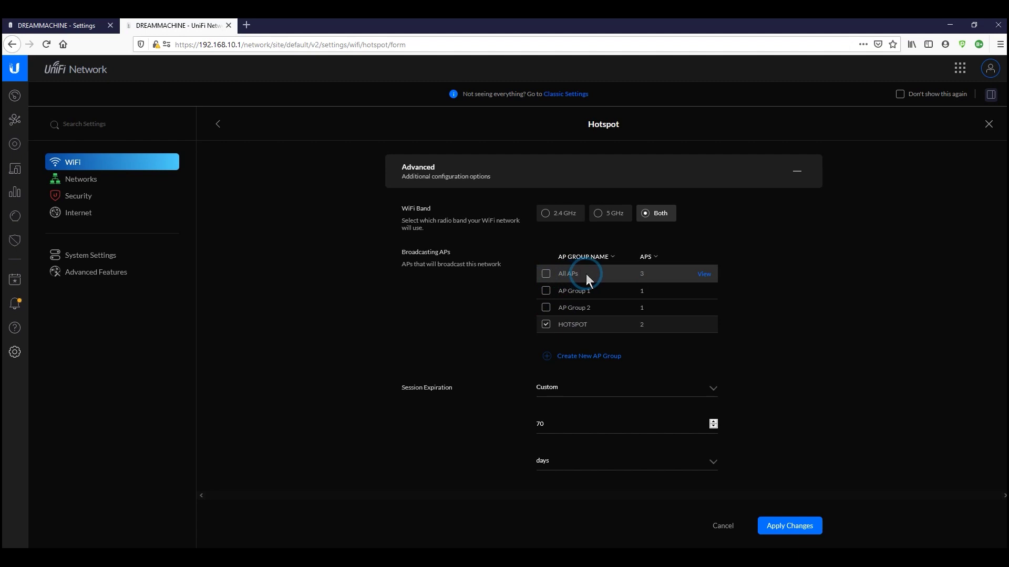
left_click(599, 320)
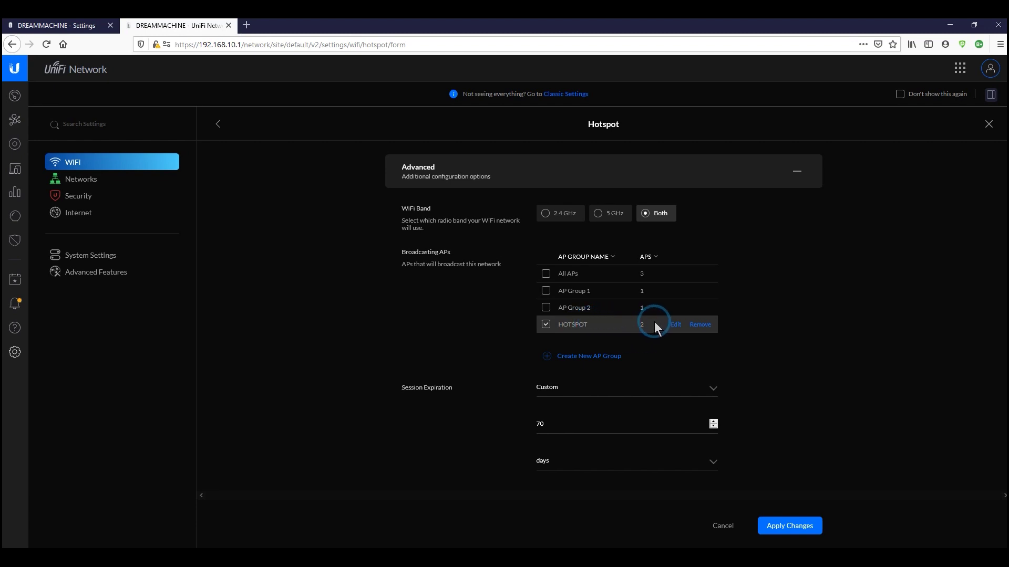
left_click(676, 326)
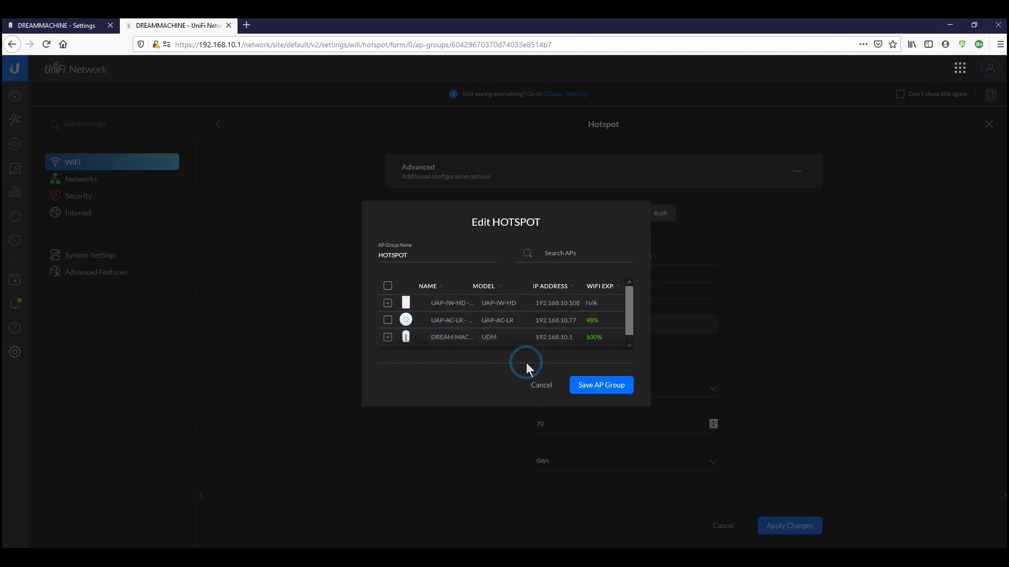
left_click(532, 387)
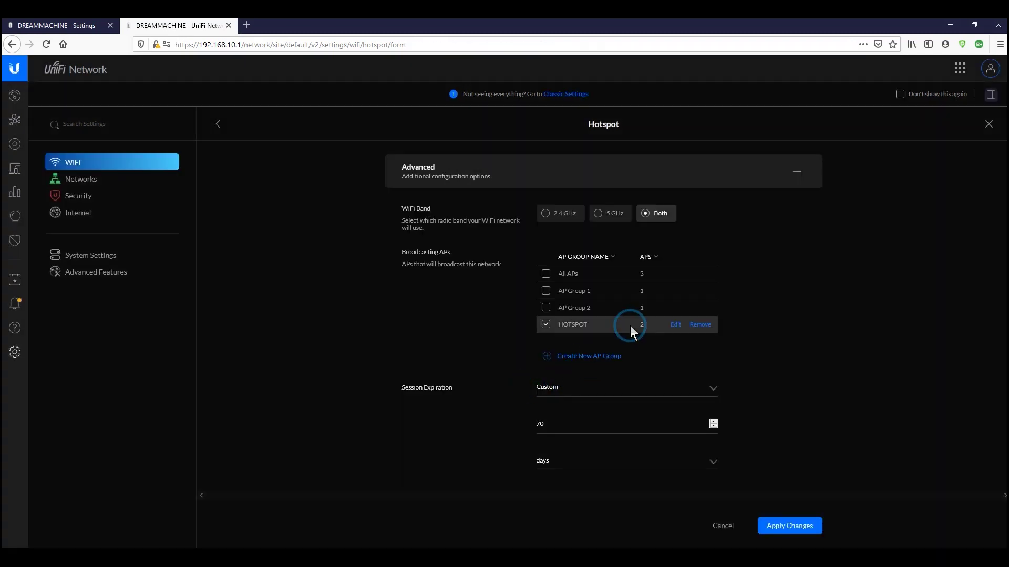
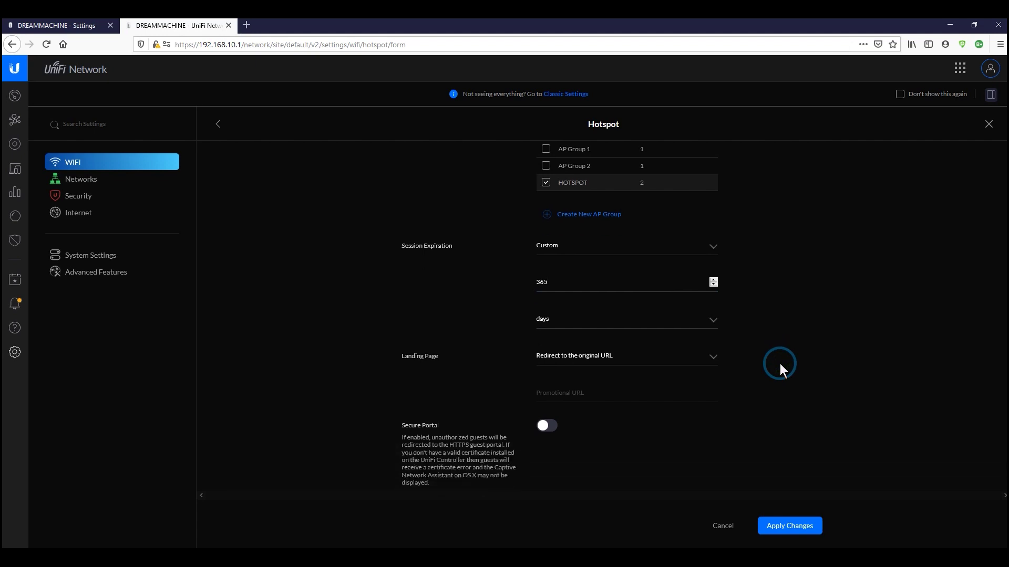
Step: Bring up the Landing Page choices on the Hotspot form
left_click(578, 358)
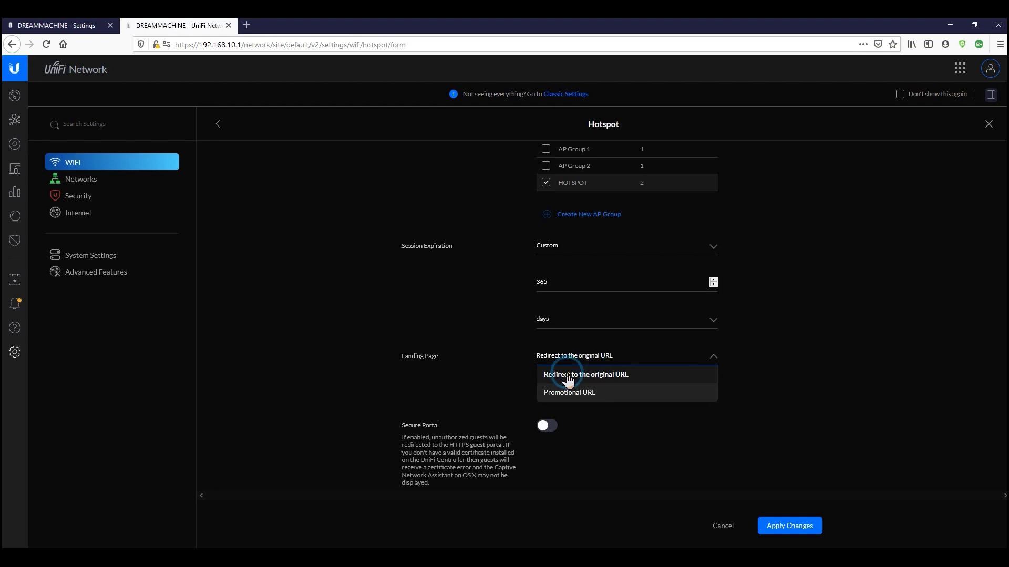
left_click(567, 392)
left_click(567, 391)
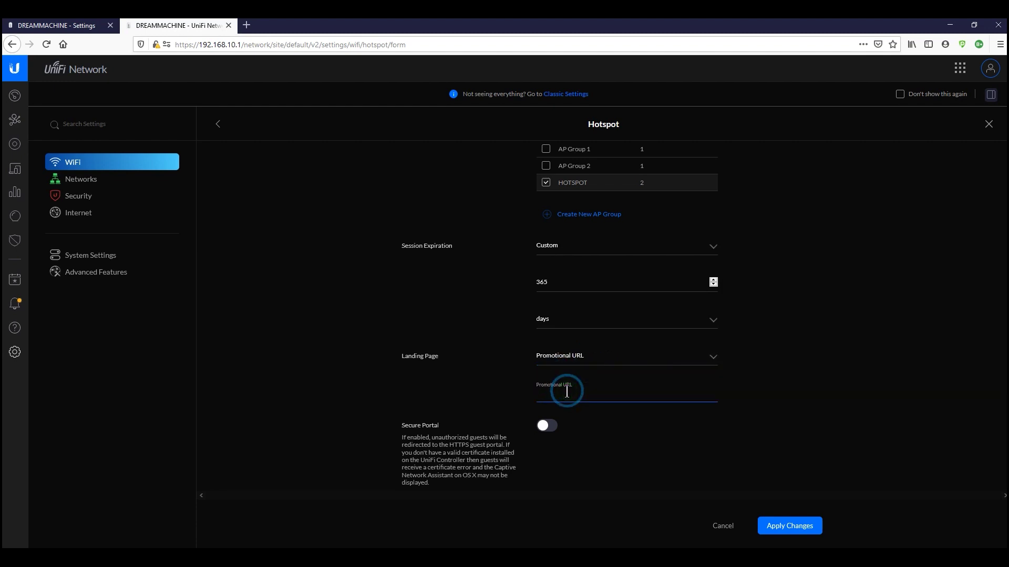
left_click(558, 391)
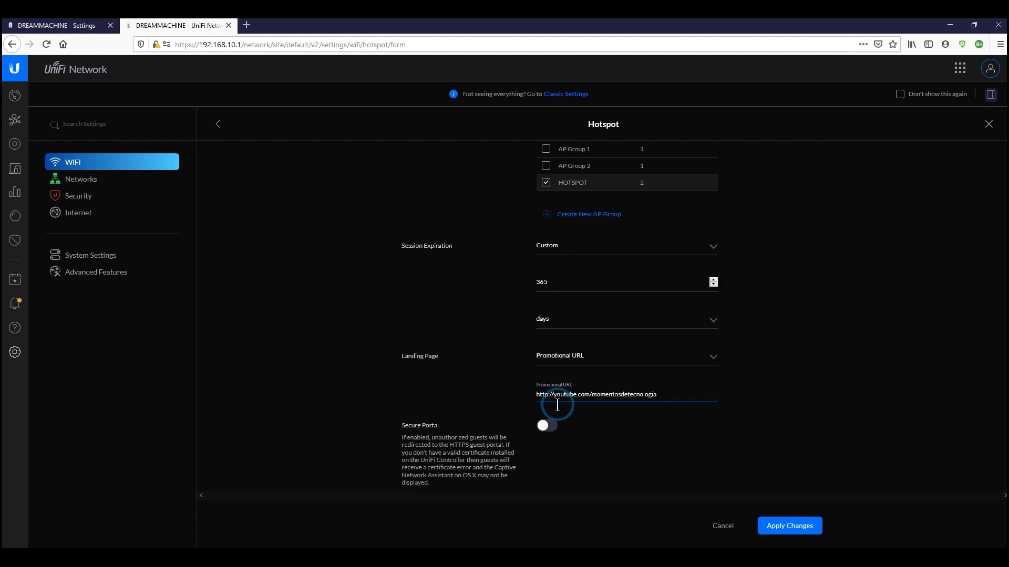
left_click(772, 471)
scroll(773, 471, "down", 5)
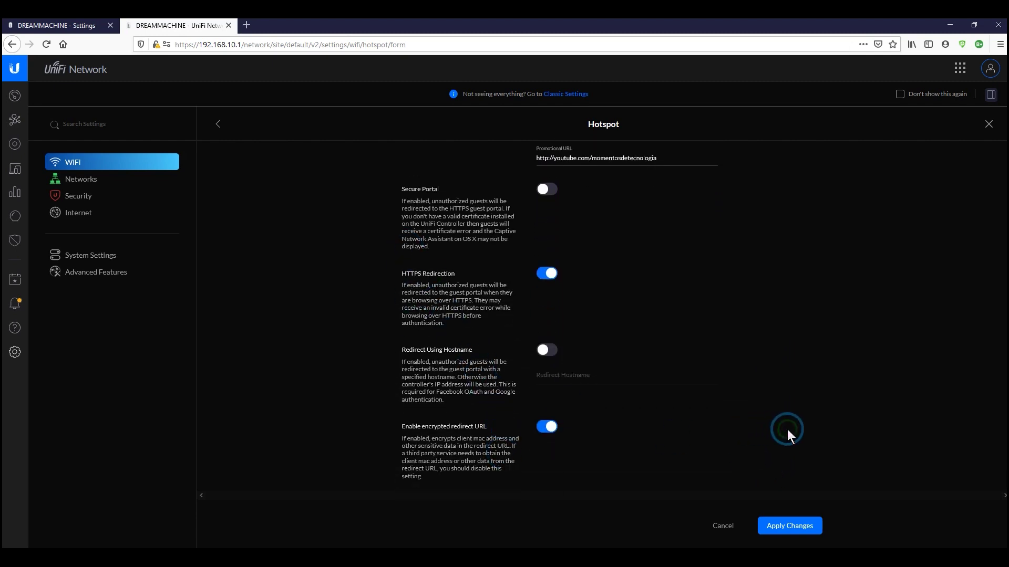
scroll(787, 430, "down", 3)
scroll(787, 430, "down", 3)
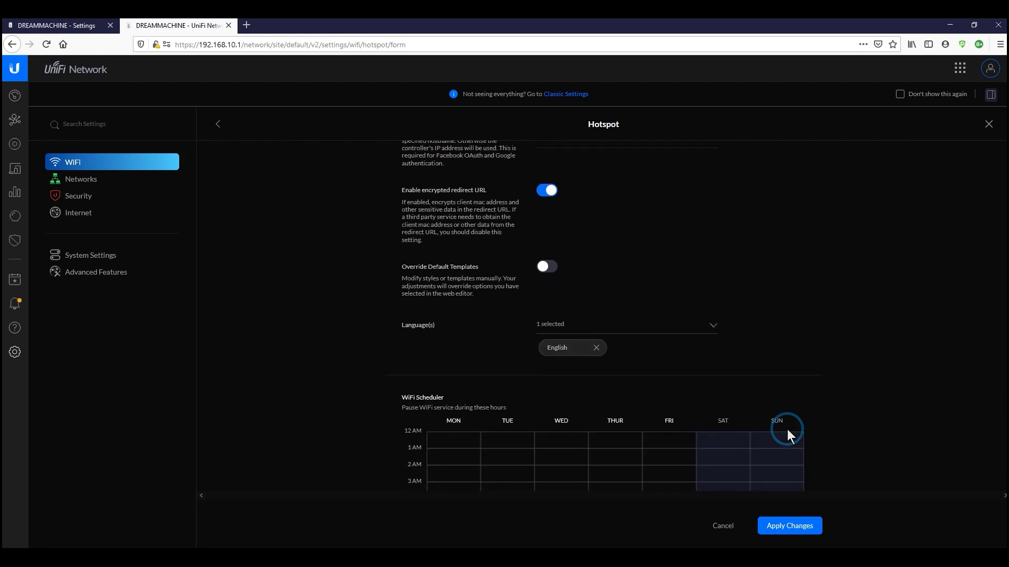
scroll(827, 419, "down", 7)
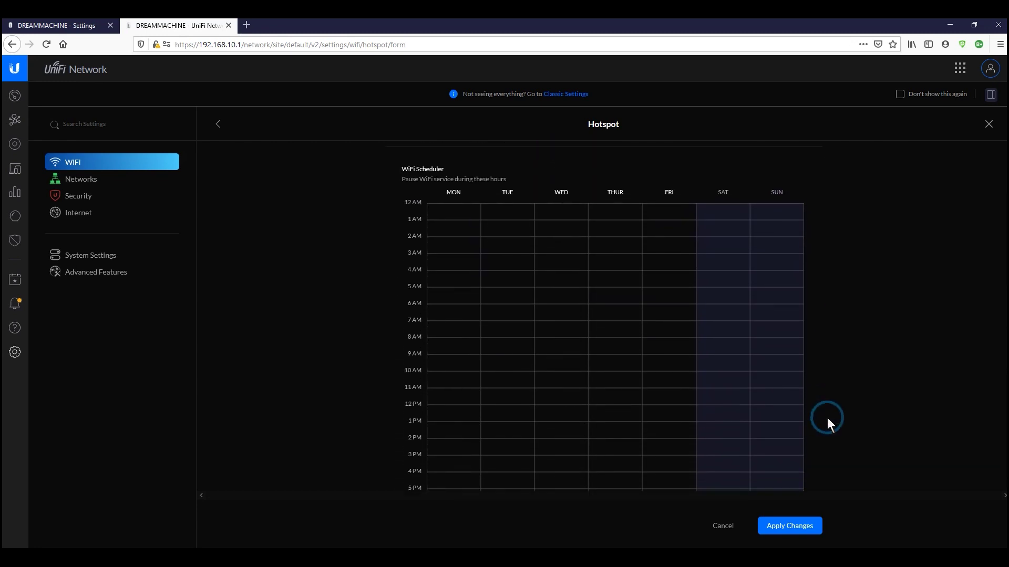
scroll(828, 417, "up", 6)
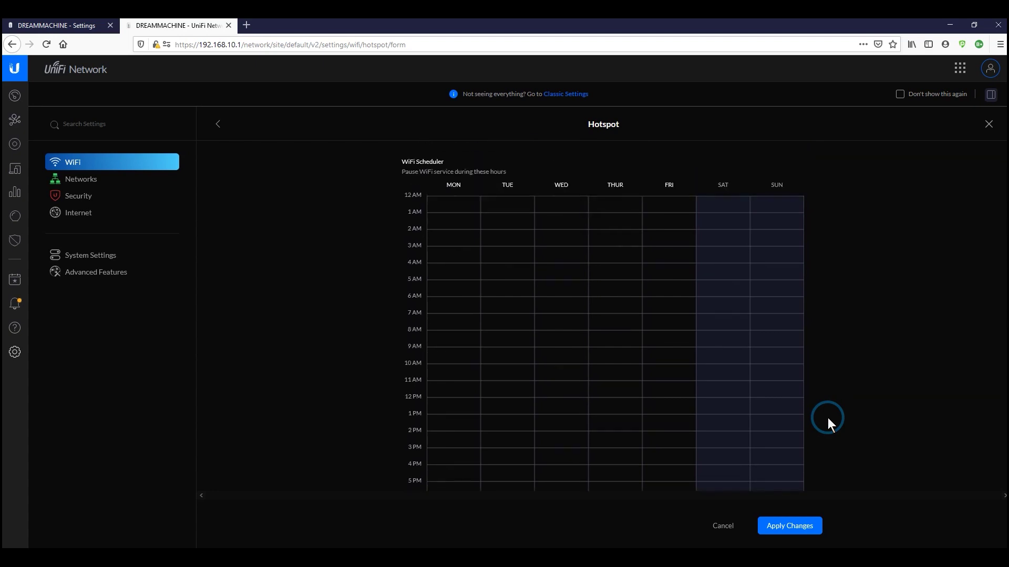
scroll(827, 418, "up", 3)
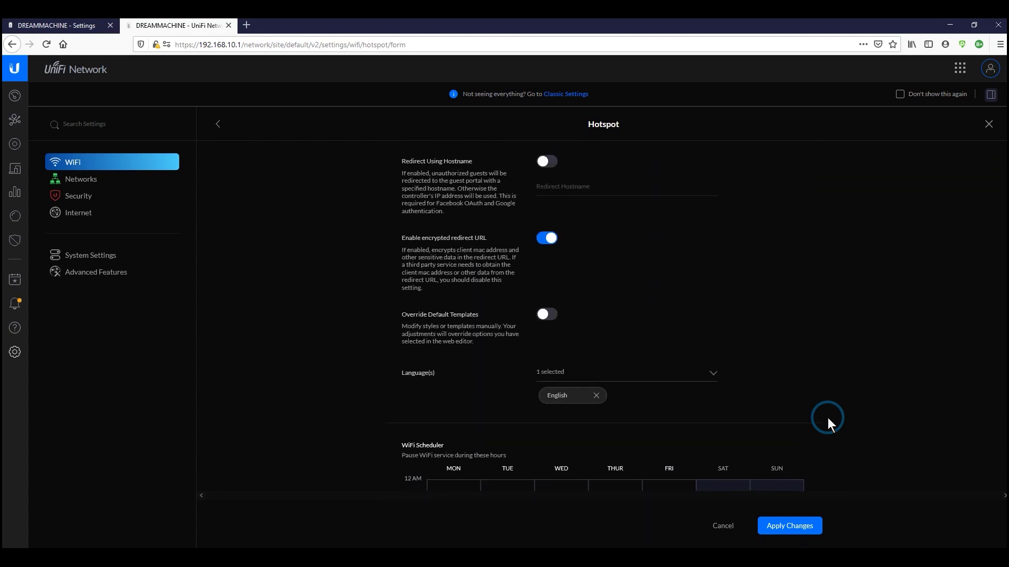
scroll(828, 418, "up", 1)
scroll(828, 418, "up", 1)
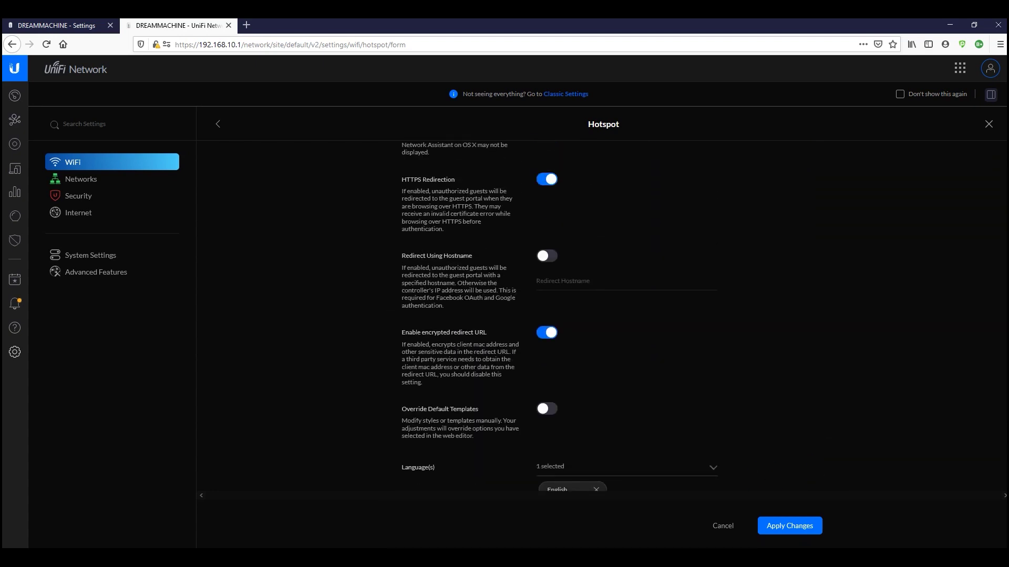
scroll(864, 407, "down", 10)
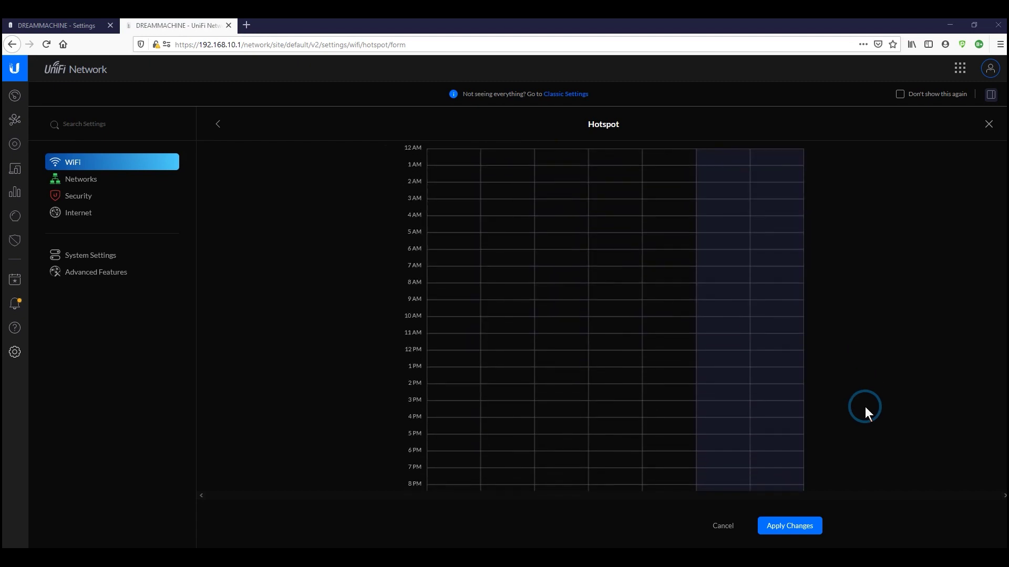
scroll(865, 407, "up", 2)
left_click_drag(462, 206, 635, 357)
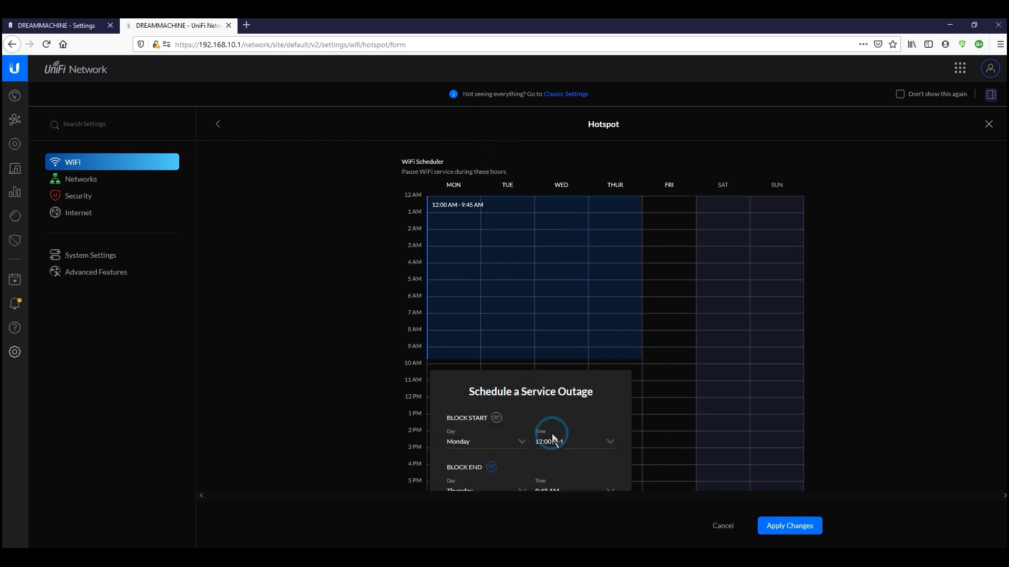
scroll(524, 447, "down", 3)
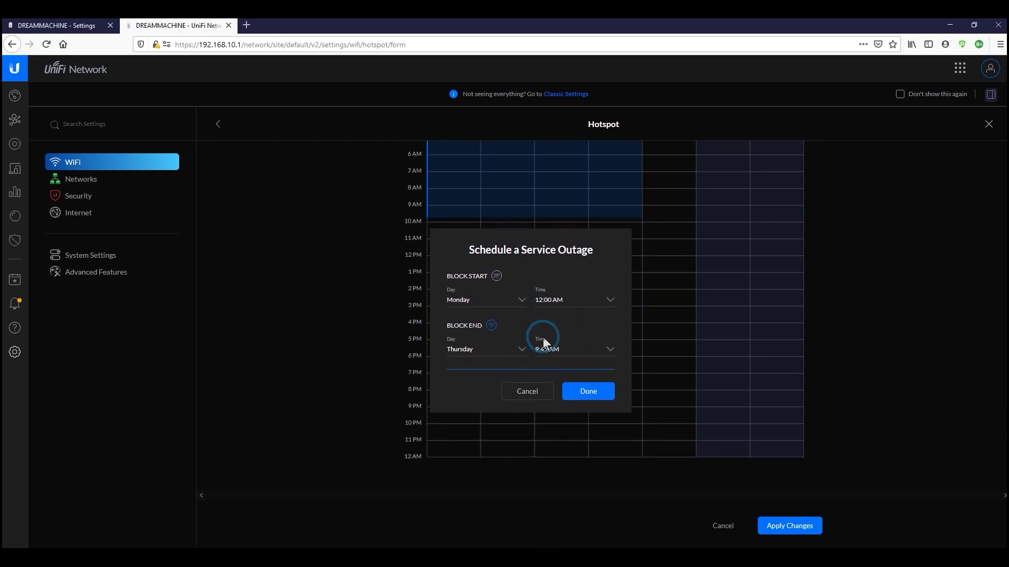
left_click(690, 384)
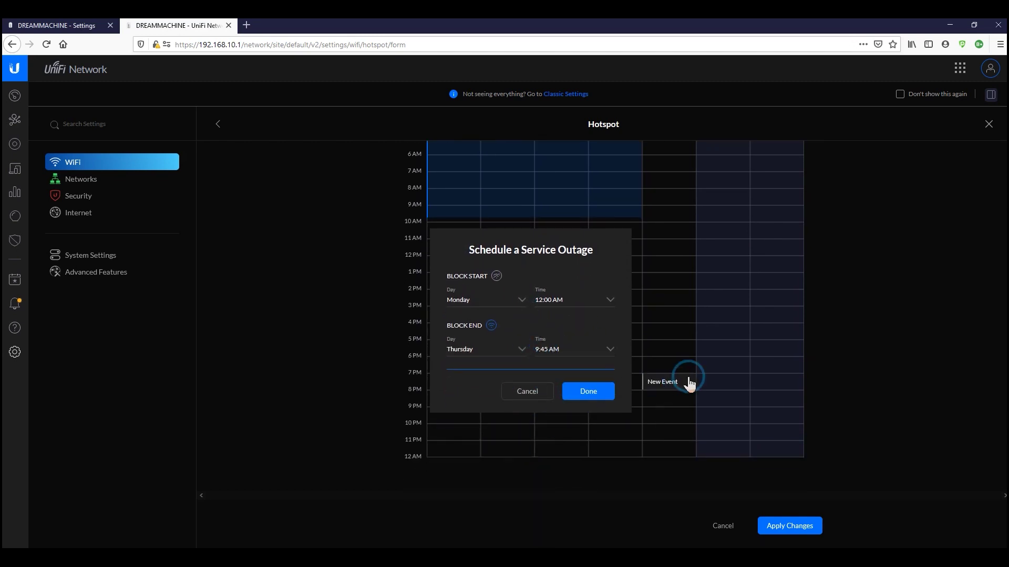
scroll(690, 383, "up", 3)
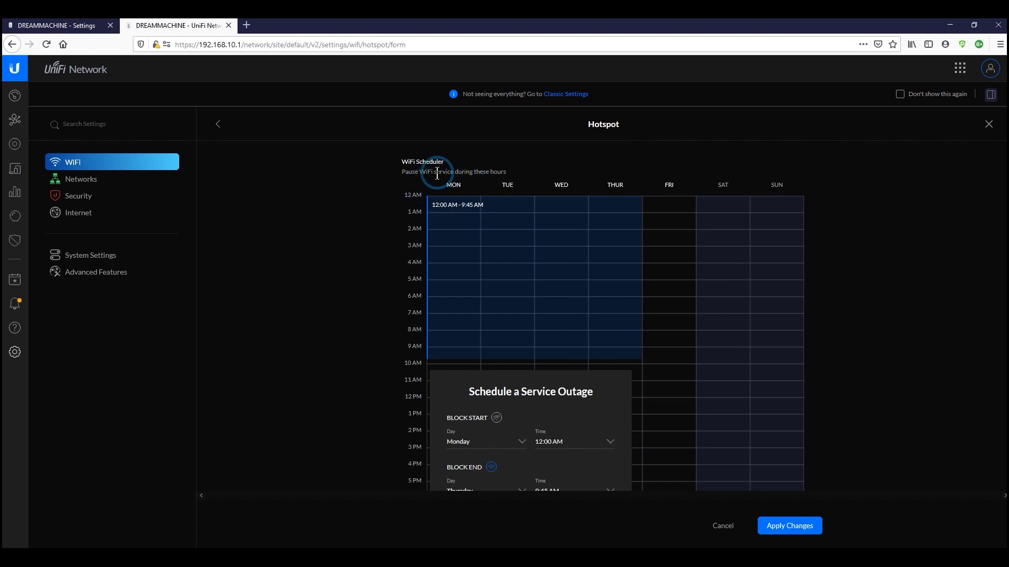
double_click(413, 173)
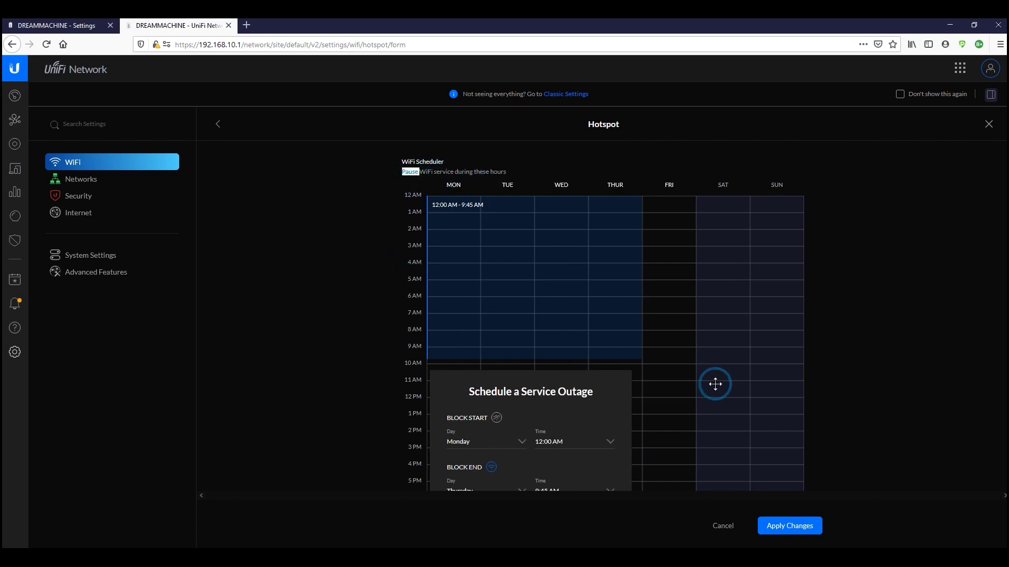
scroll(672, 413, "down", 3)
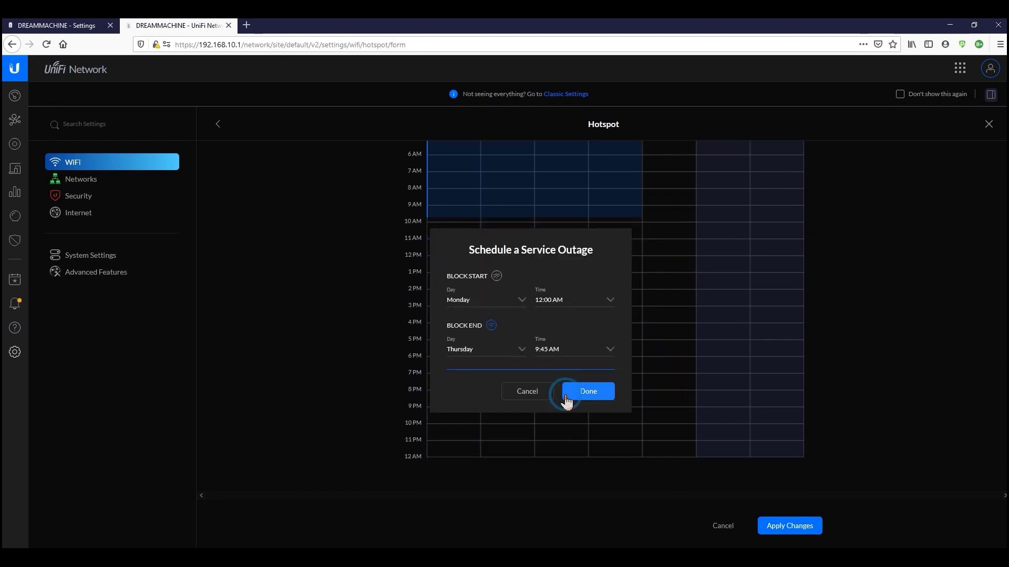
left_click(520, 397)
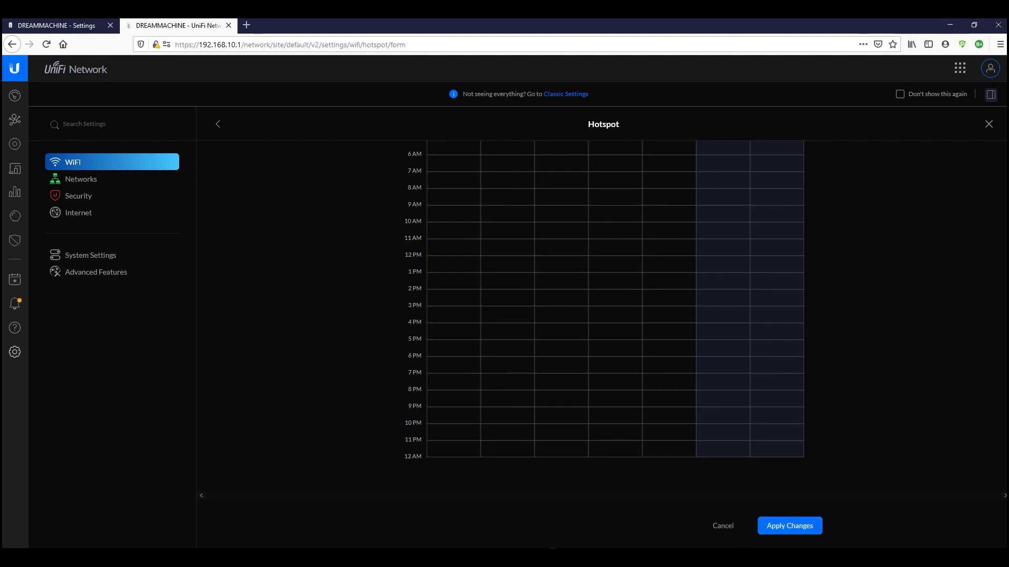
left_click(787, 526)
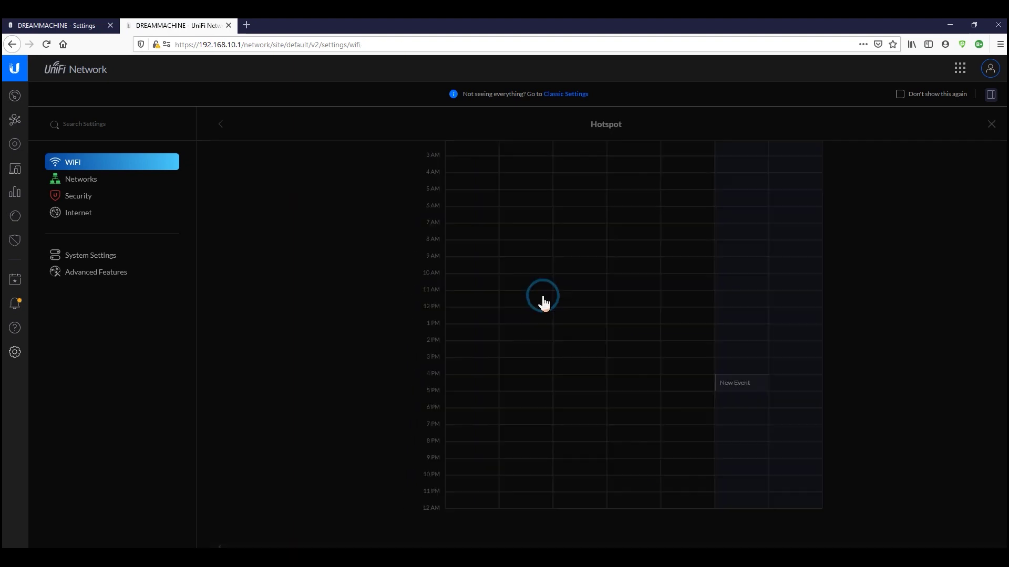
Step: Go to the Devices page and reload it with F5
left_click(15, 144)
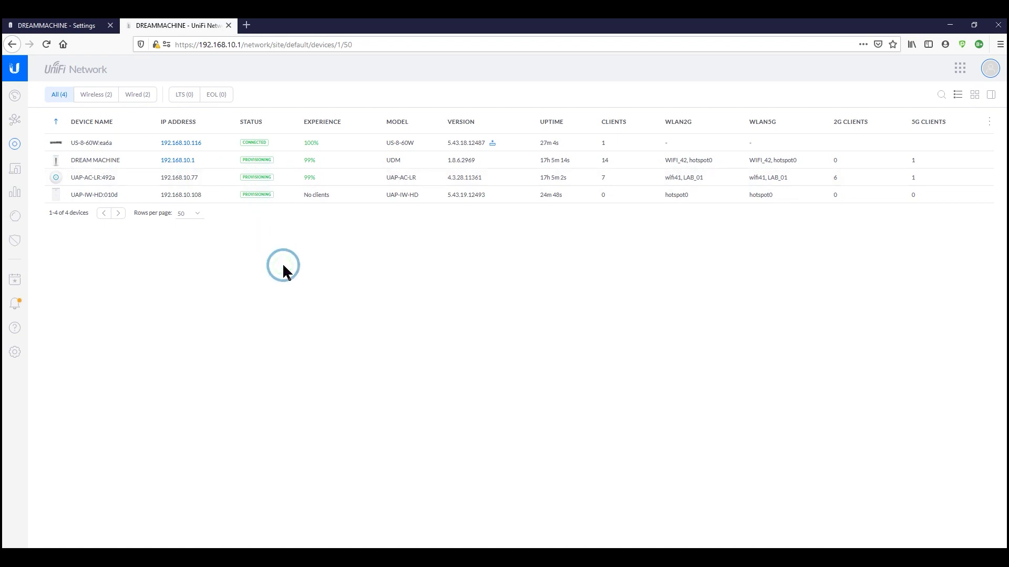
key("F5")
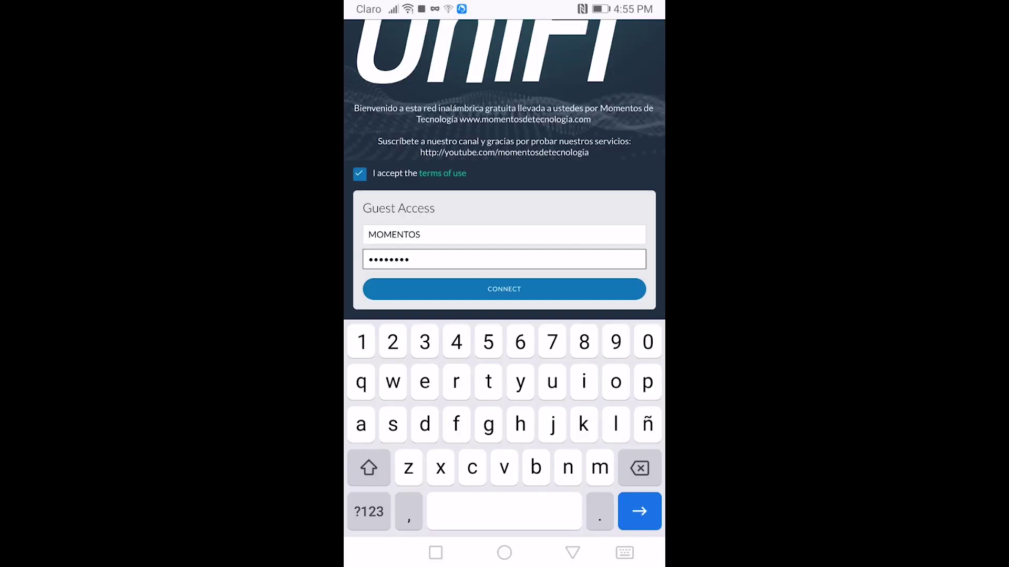
Step: Connect the phone to hotspot0 and load its login page in Firefox
left_click(504, 287)
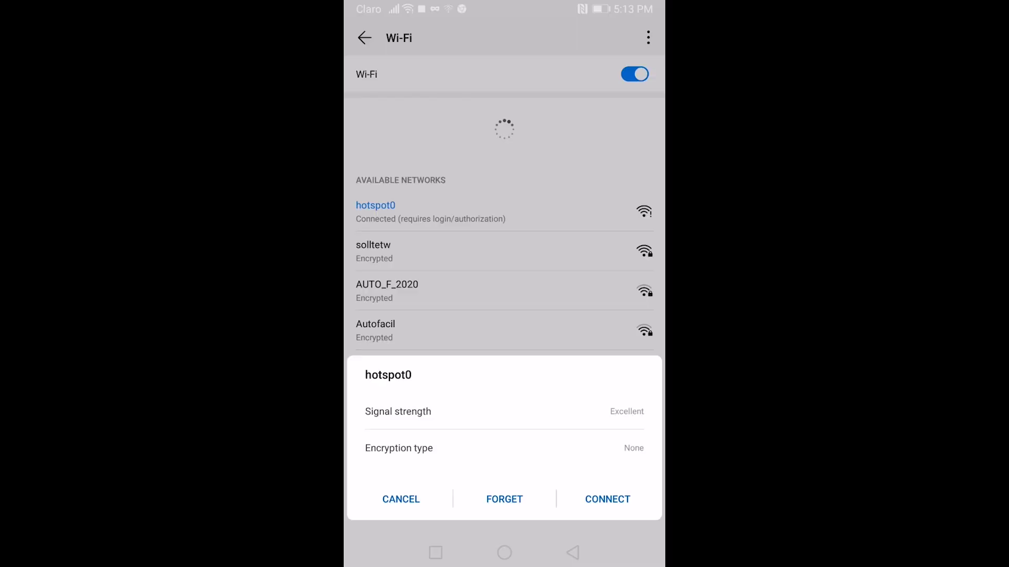
left_click(609, 499)
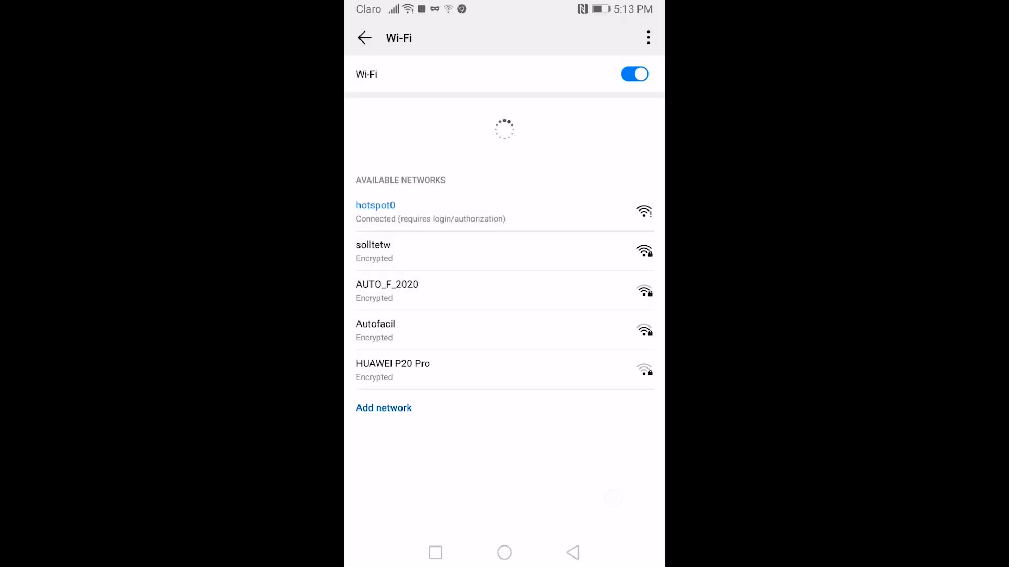
left_click(431, 212)
left_click(577, 421)
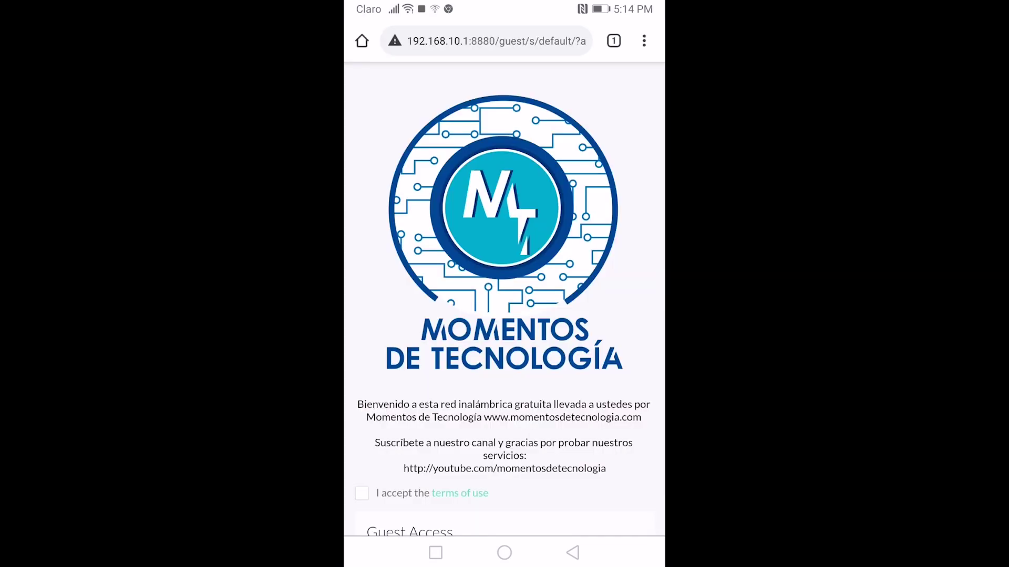
Step: Accept the terms of use and connect to the internet as a guest
left_click_drag(614, 372, 614, 305)
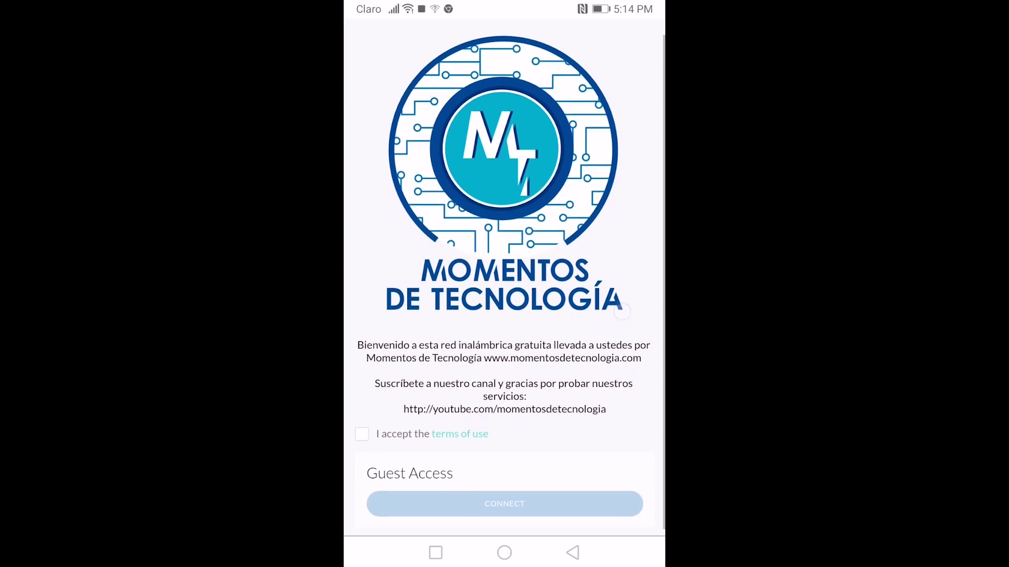
left_click(359, 440)
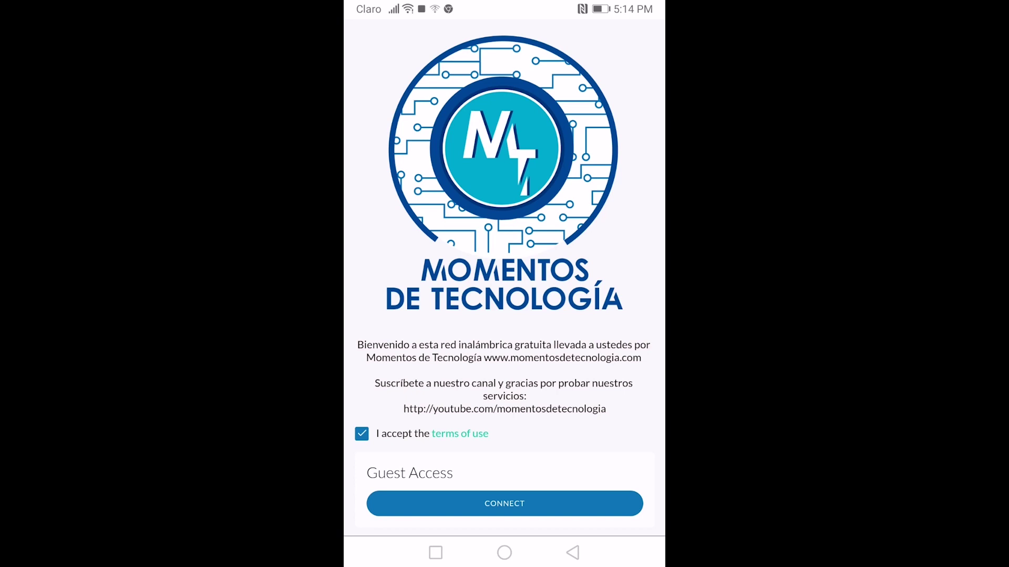
left_click(515, 510)
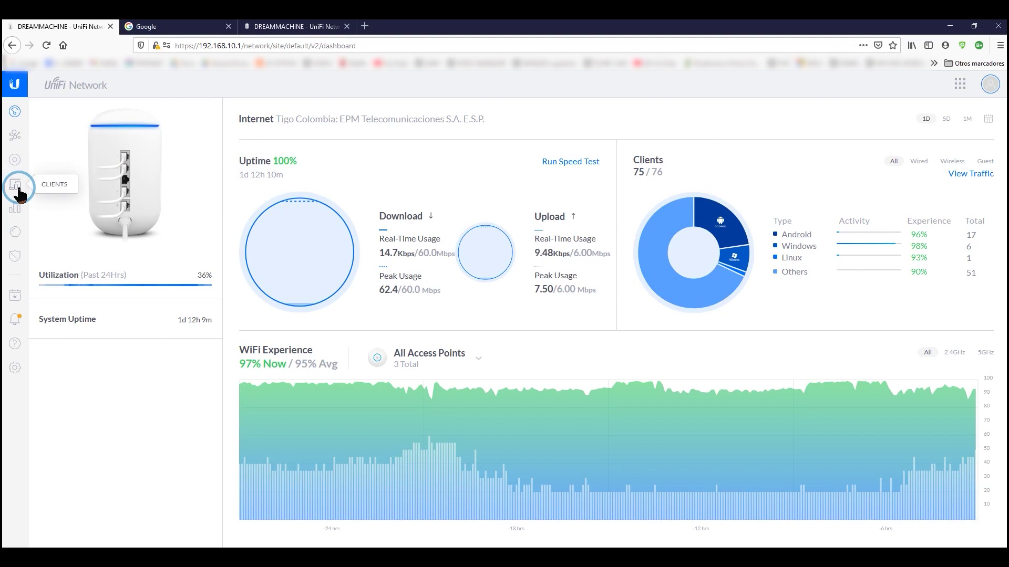
Step: Switch the statistics page to the System Stats view
left_click(19, 193)
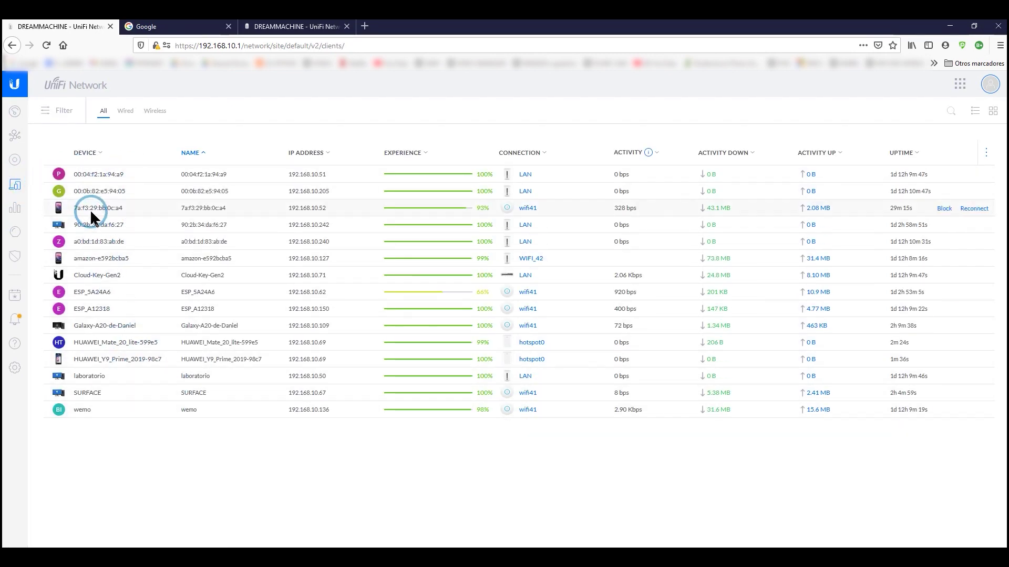
left_click(16, 210)
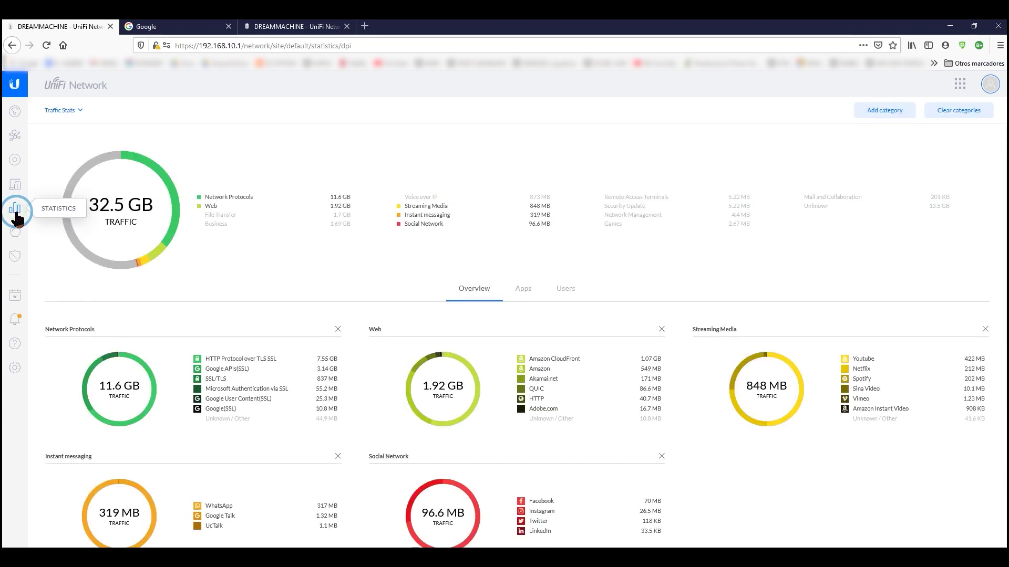
left_click(72, 111)
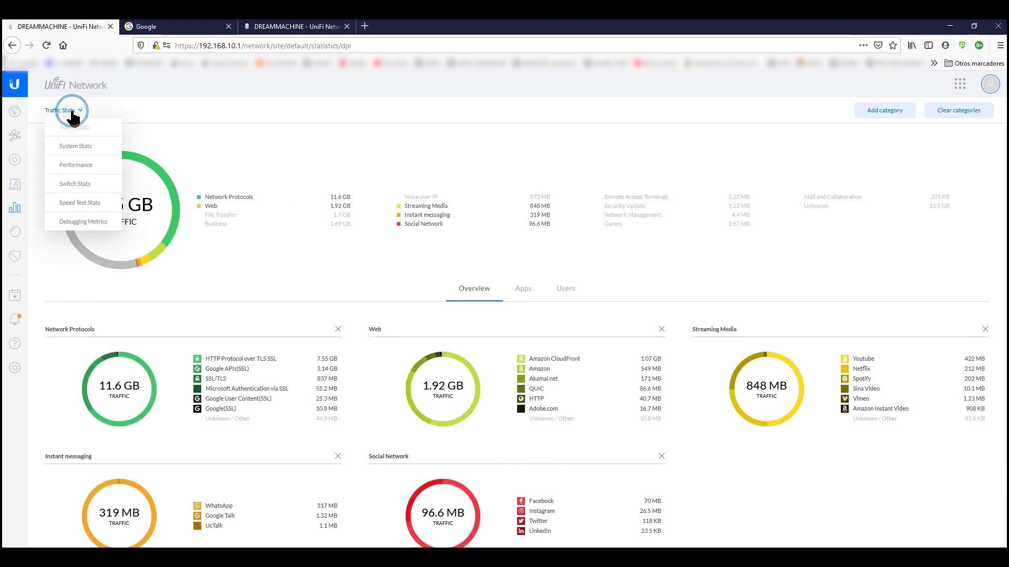
left_click(95, 146)
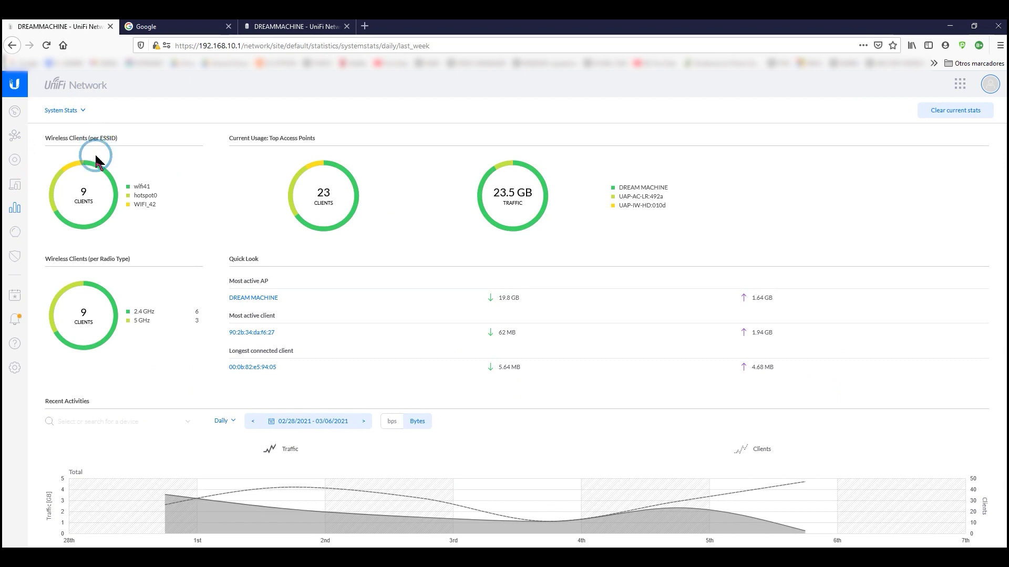
Step: Scroll through the client rings, Quick Look and Recent Activities charts
mouse_move(317, 230)
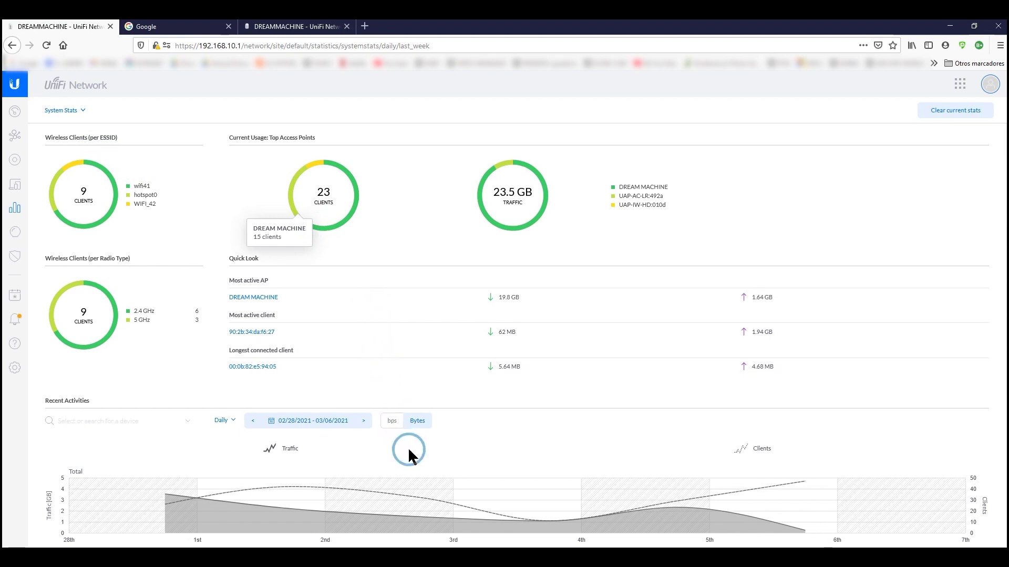
scroll(407, 447, "down", 3)
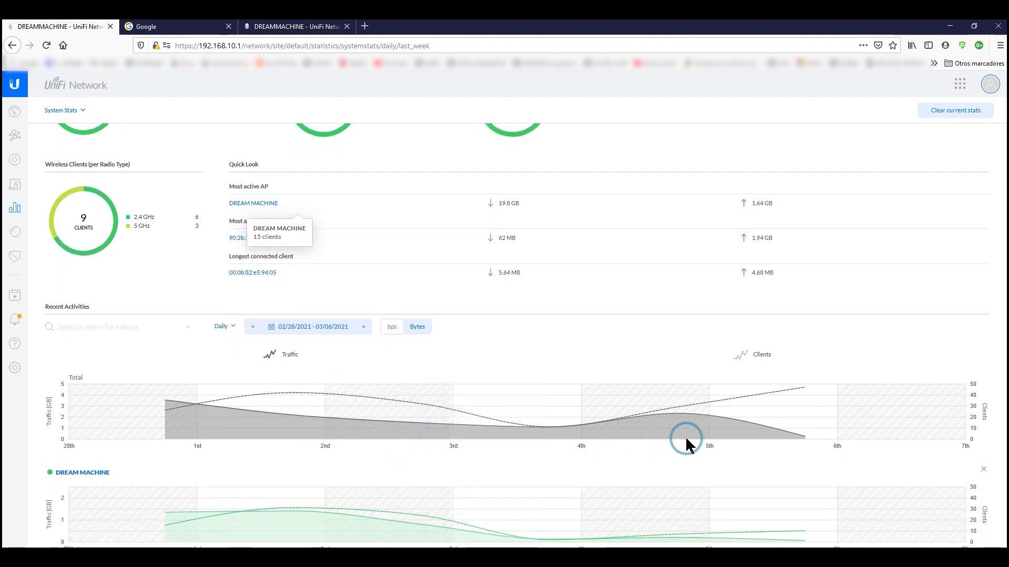
scroll(630, 423, "down", 3)
scroll(629, 424, "up", 5)
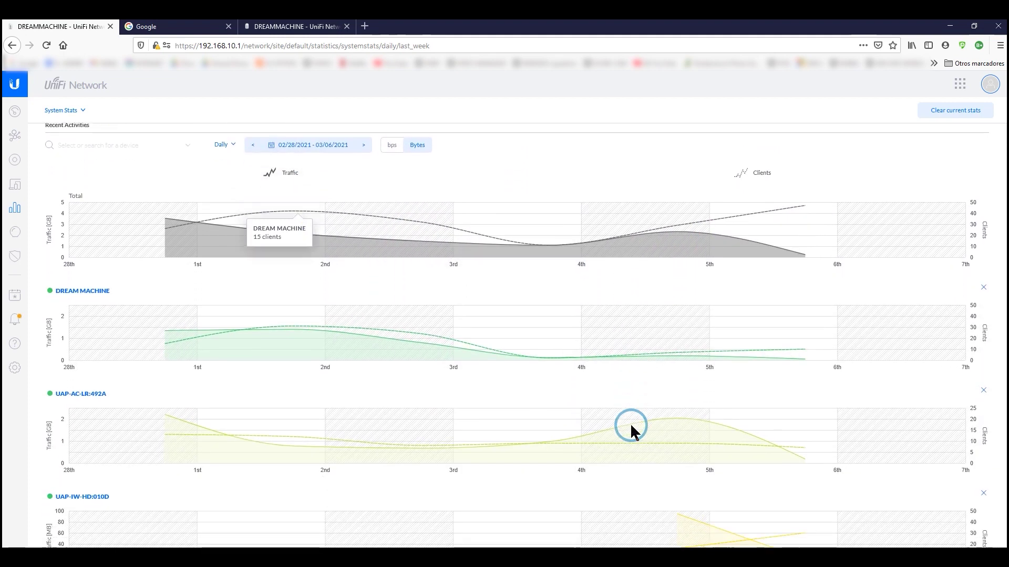
left_click(11, 235)
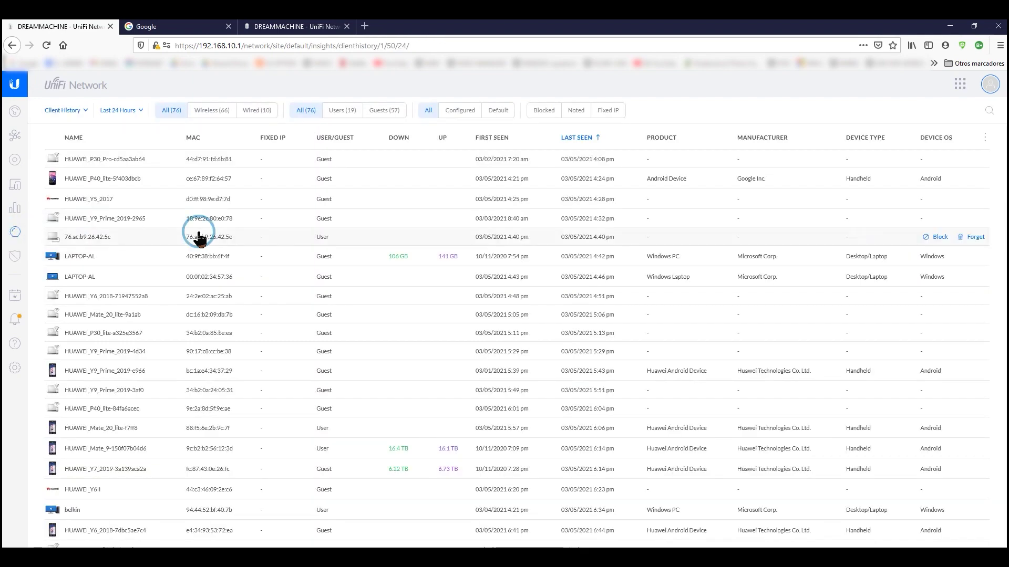
Step: Filter the client history to Blocked clients, then back to All
scroll(333, 234, "down", 5)
scroll(336, 238, "down", 5)
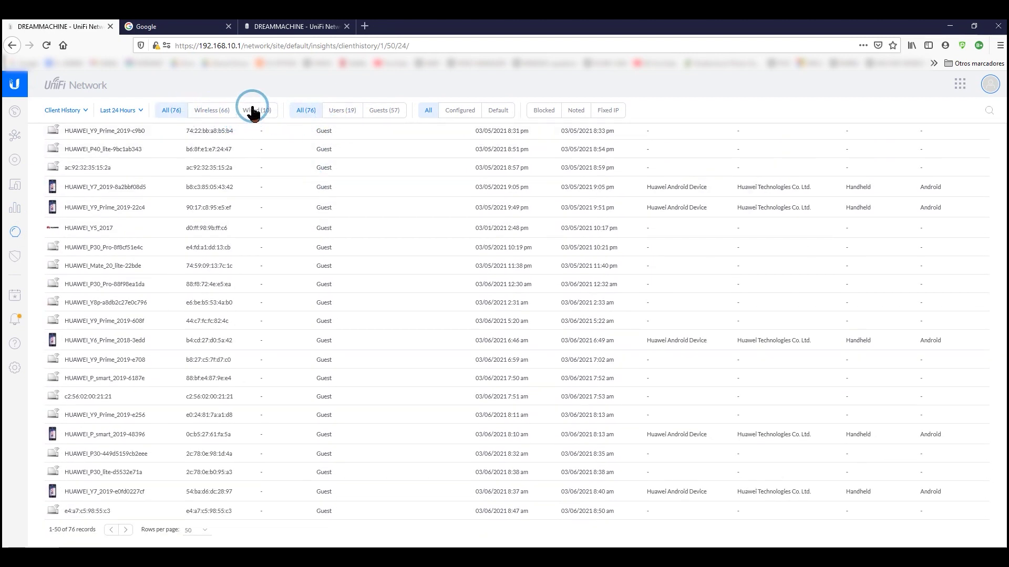
left_click(549, 112)
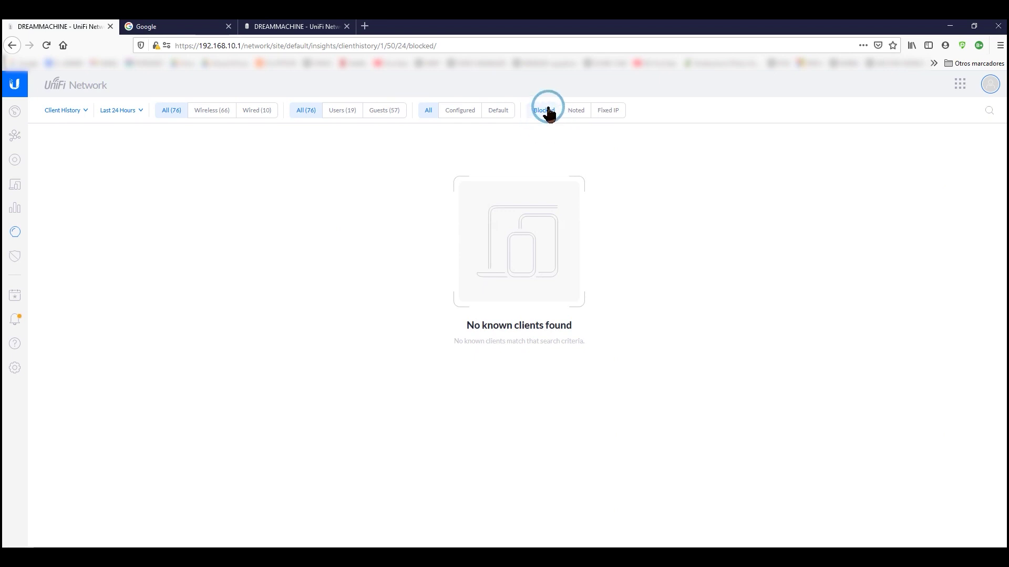
left_click(547, 111)
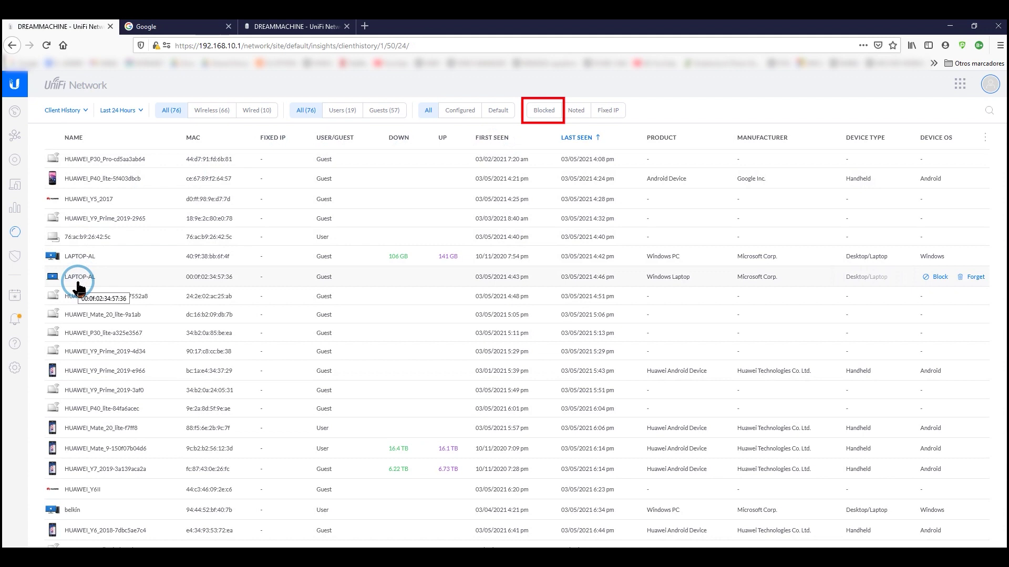
scroll(77, 284, "down", 3)
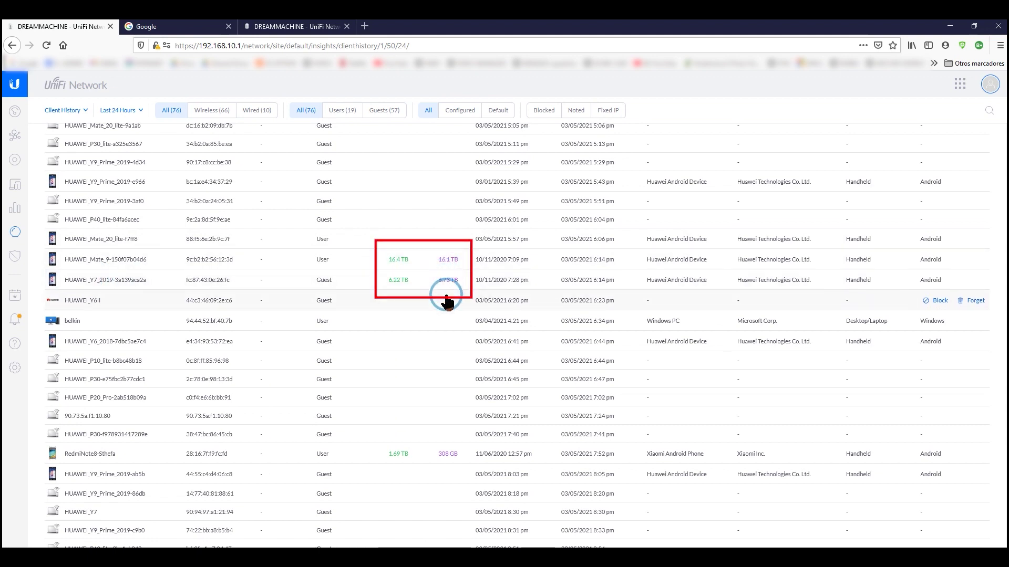
scroll(452, 295, "up", 3)
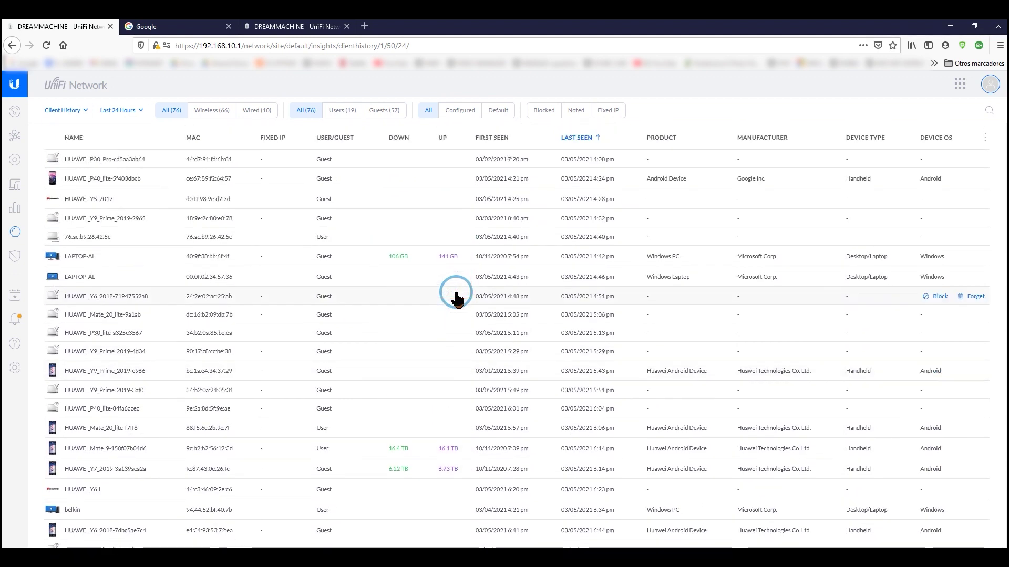
Step: Enable 'Always show actions' so Block and Forget appear on every client row
left_click(985, 138)
left_click(946, 180)
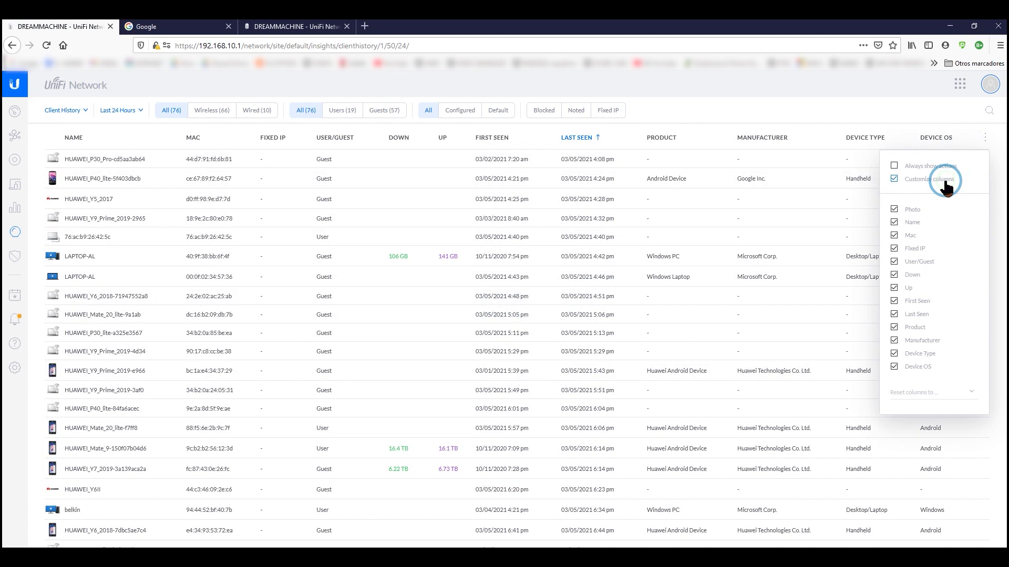
left_click(915, 394)
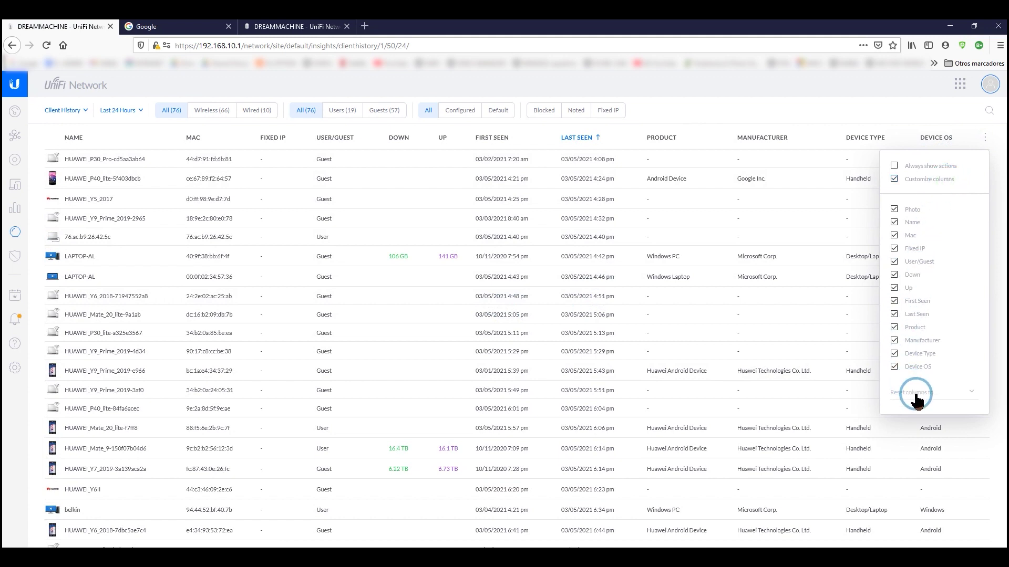
left_click(915, 224)
left_click(889, 165)
left_click(903, 167)
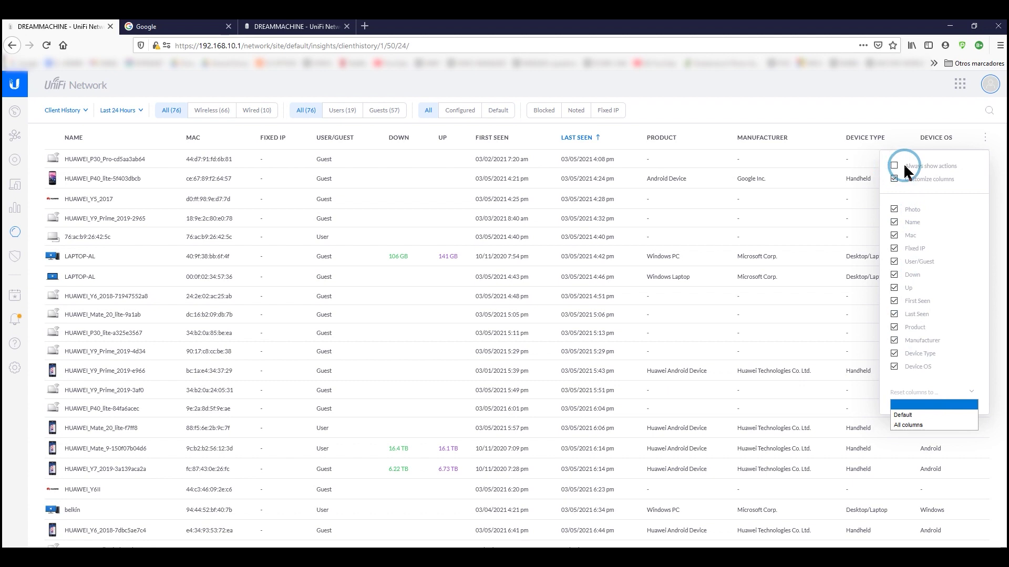
left_click(895, 166)
left_click(919, 132)
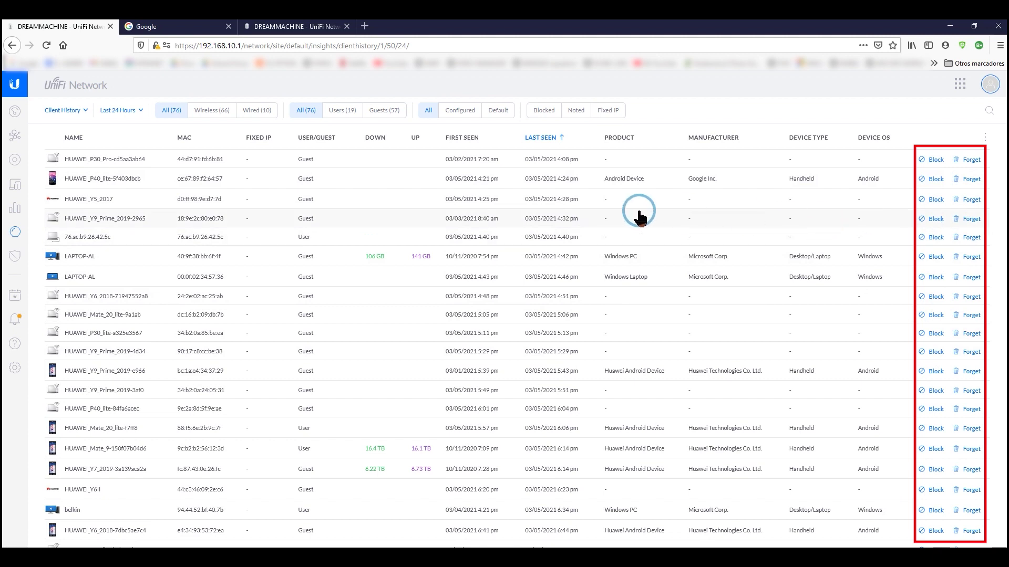
left_click(10, 164)
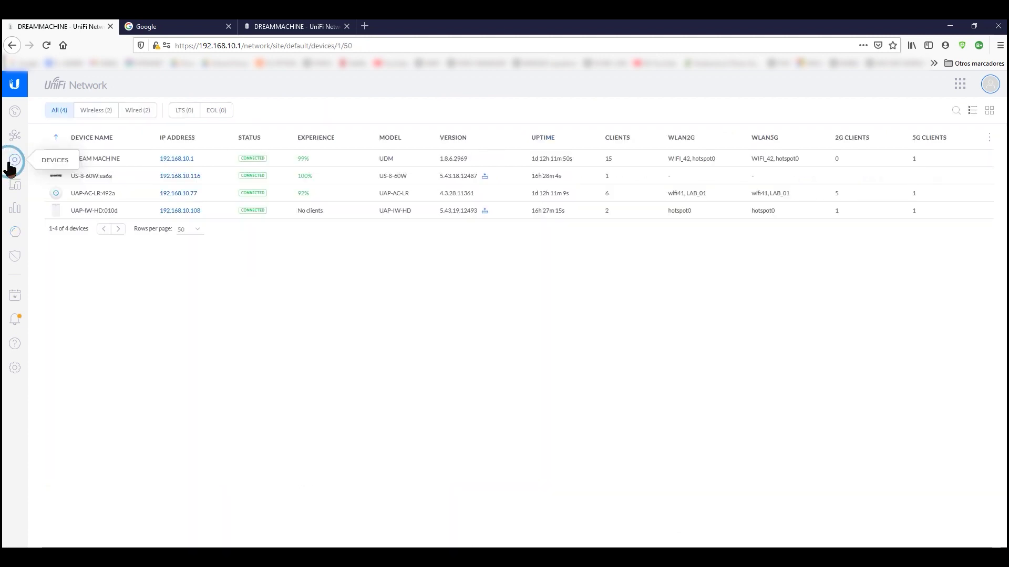
Step: Check the devices table's WLAN2G/WLAN5G column options, then return to the dashboard
left_click(988, 138)
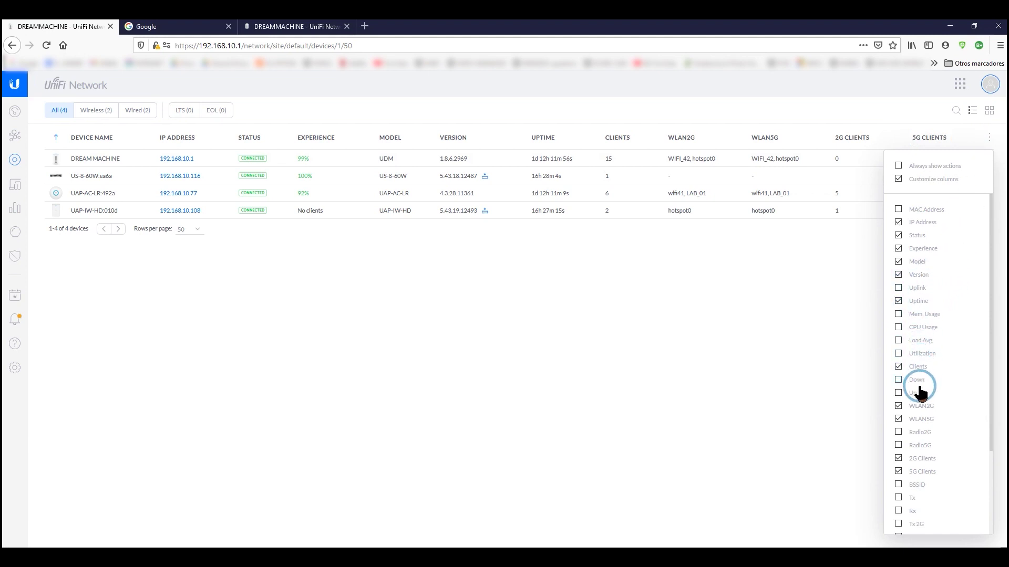
scroll(926, 462, "down", 2)
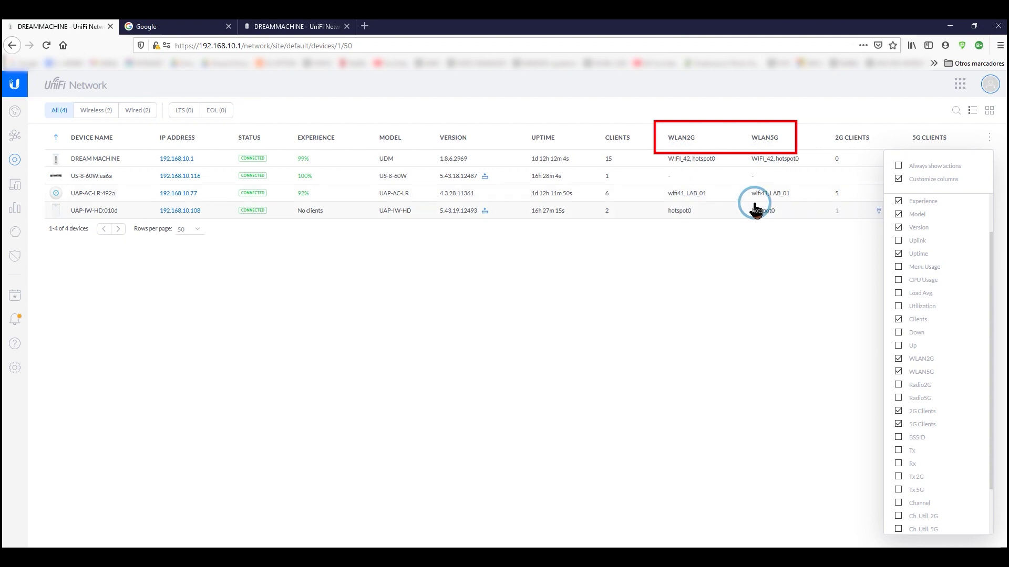
left_click(720, 319)
left_click(17, 113)
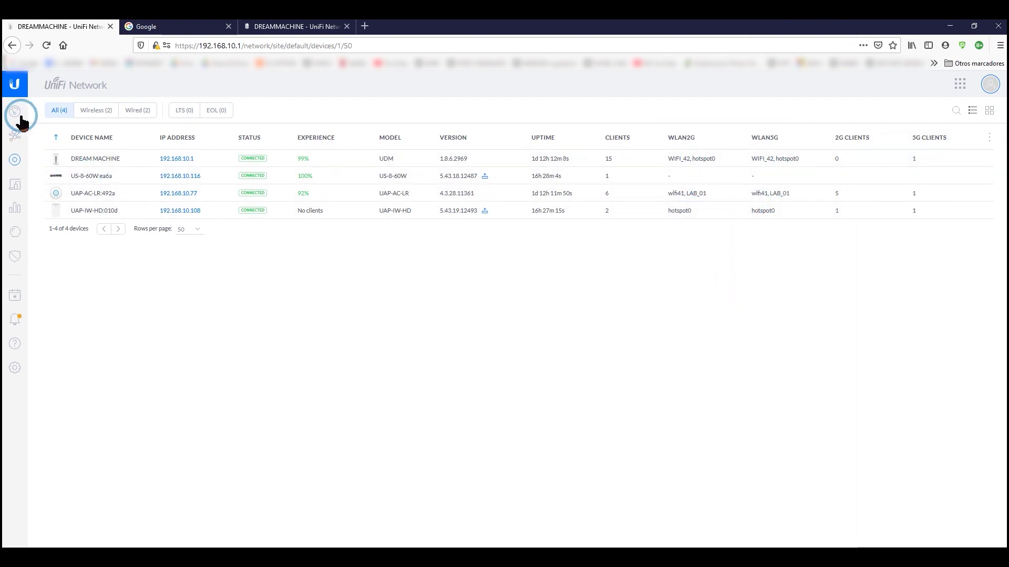
left_click(960, 84)
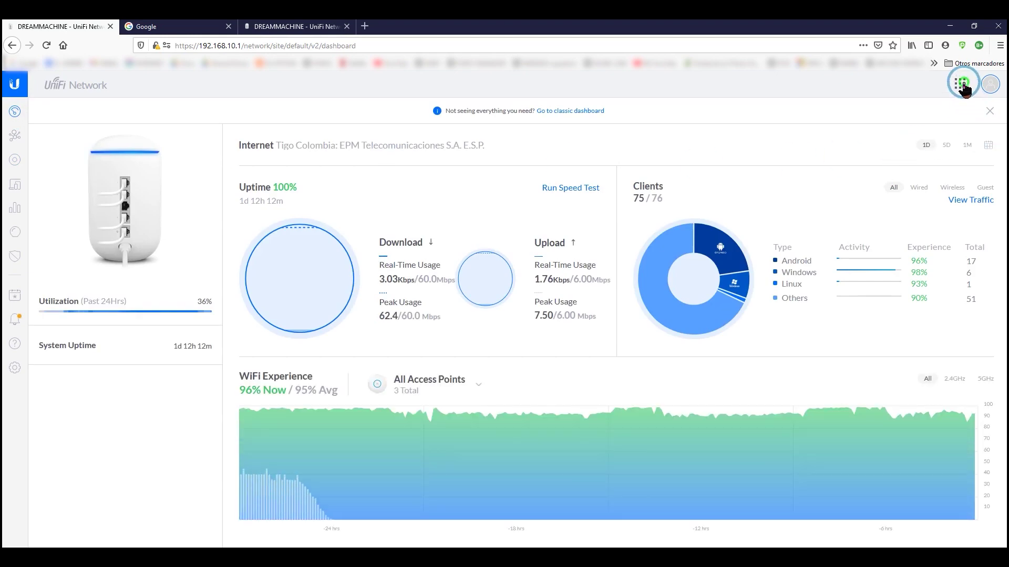
Step: View Hotspot Manager analytics: 11 connections, 6 new, 5 returning, and device types
left_click(917, 230)
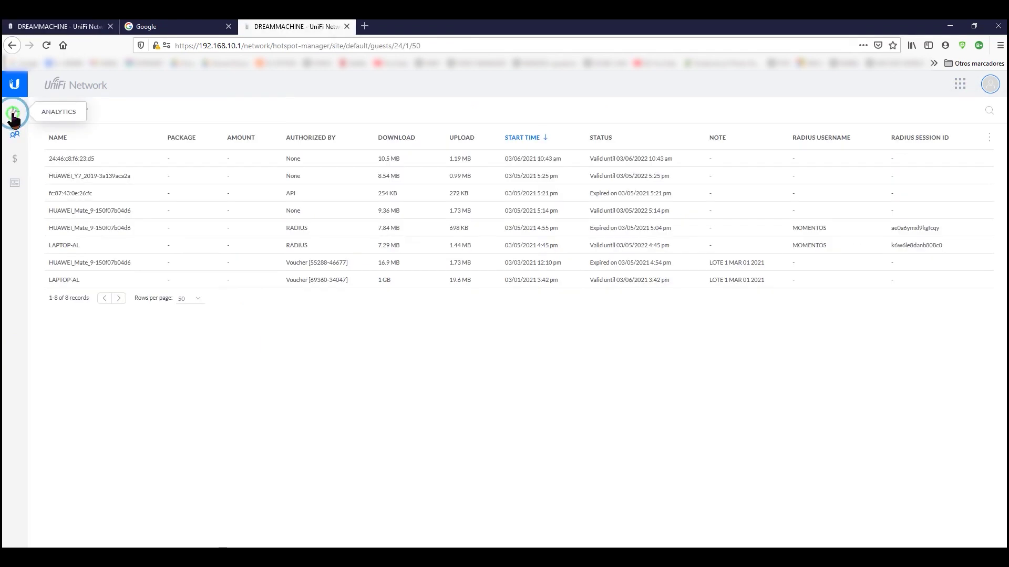
left_click(14, 112)
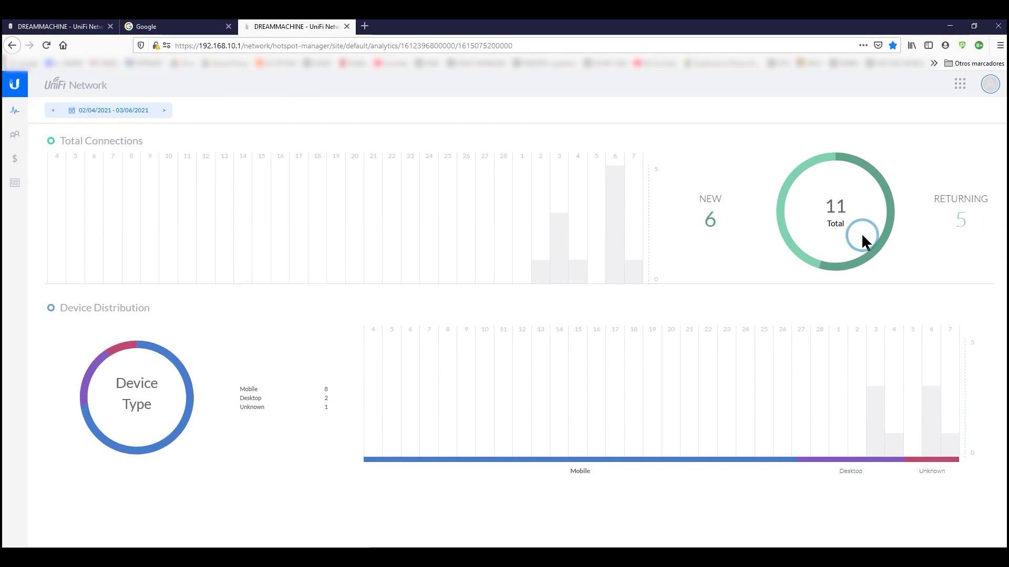
mouse_move(578, 263)
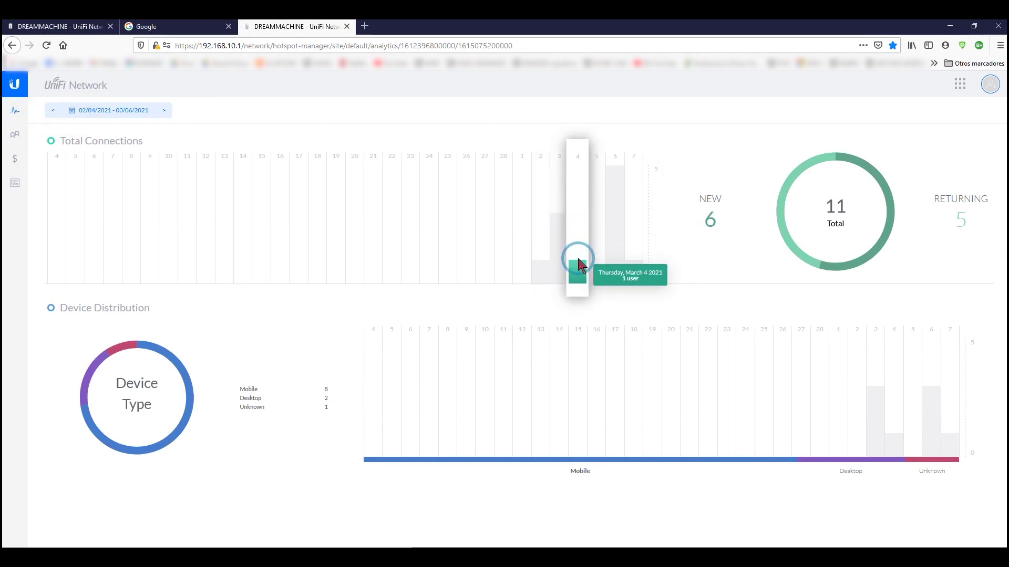
mouse_move(636, 273)
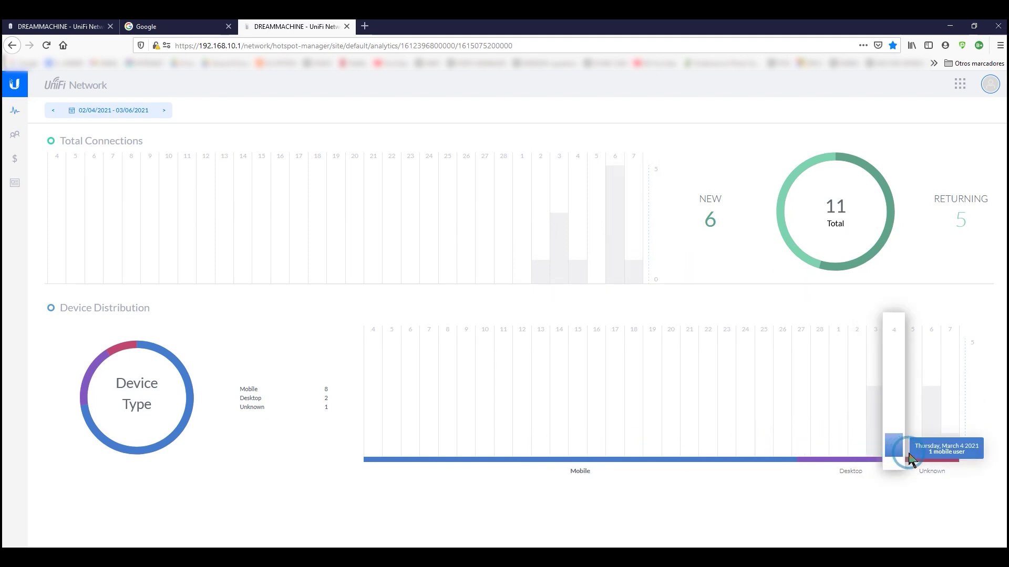
mouse_move(924, 458)
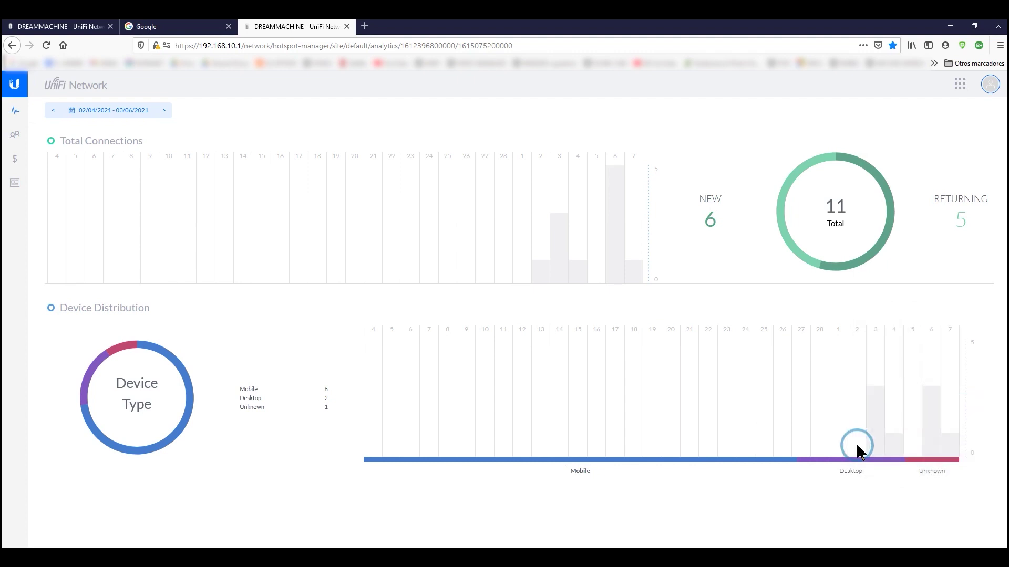
left_click(15, 112)
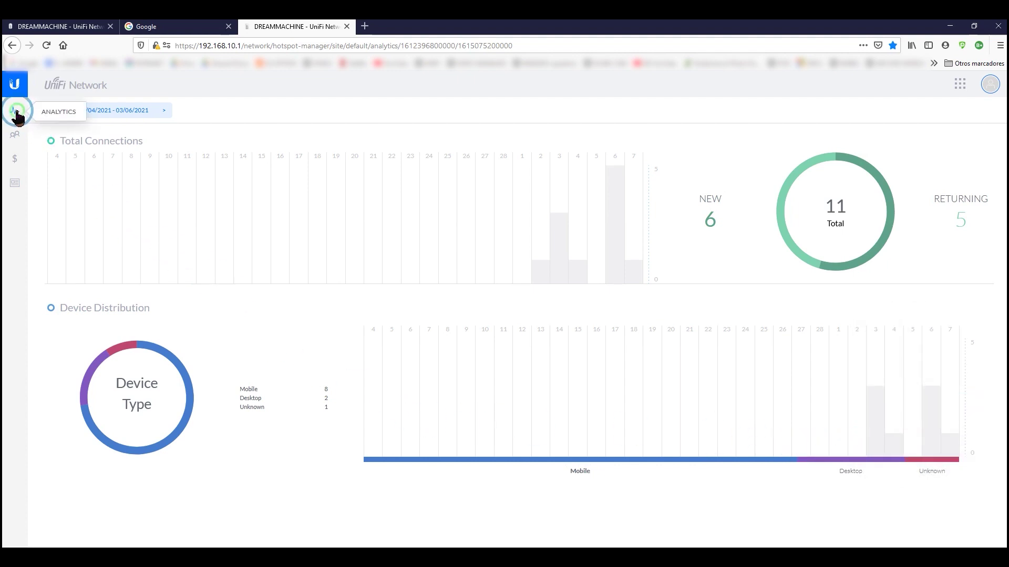
Step: Return to the first tab and go to the Cloud Key's WiFi settings with workshop6
left_click(71, 26)
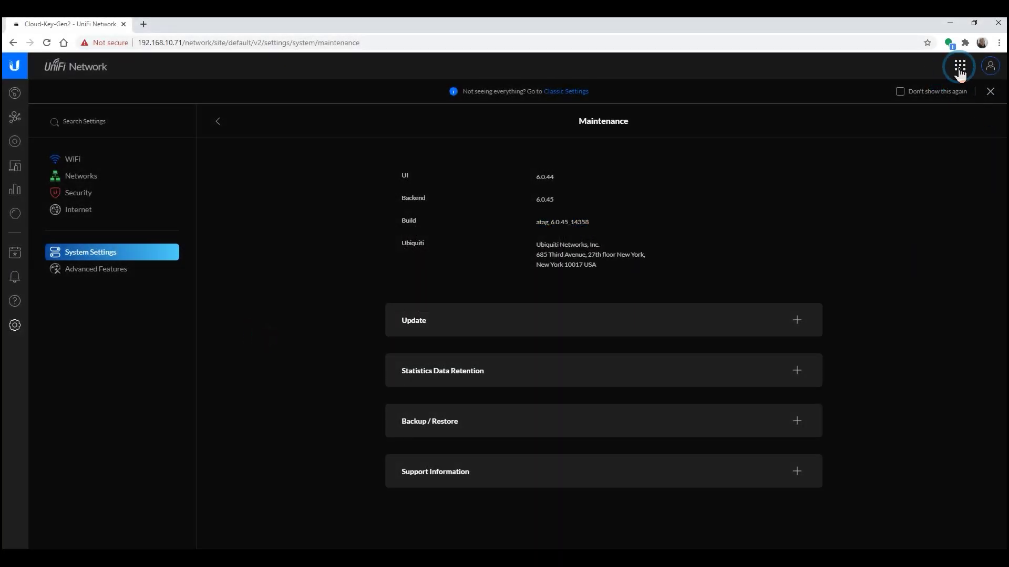
left_click(960, 69)
left_click(939, 212)
left_click(88, 105)
left_click(82, 160)
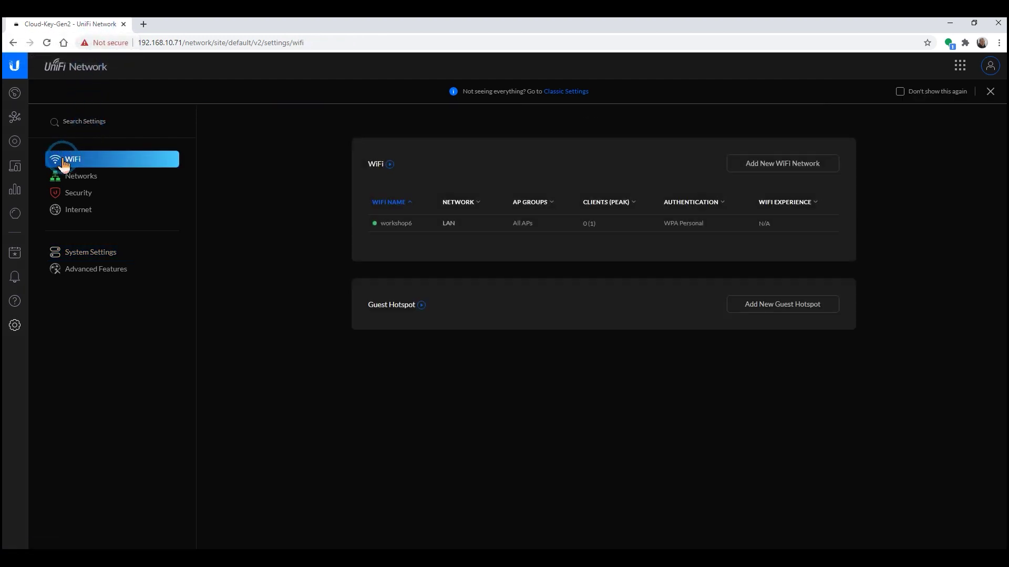
left_click(292, 221)
left_click(786, 309)
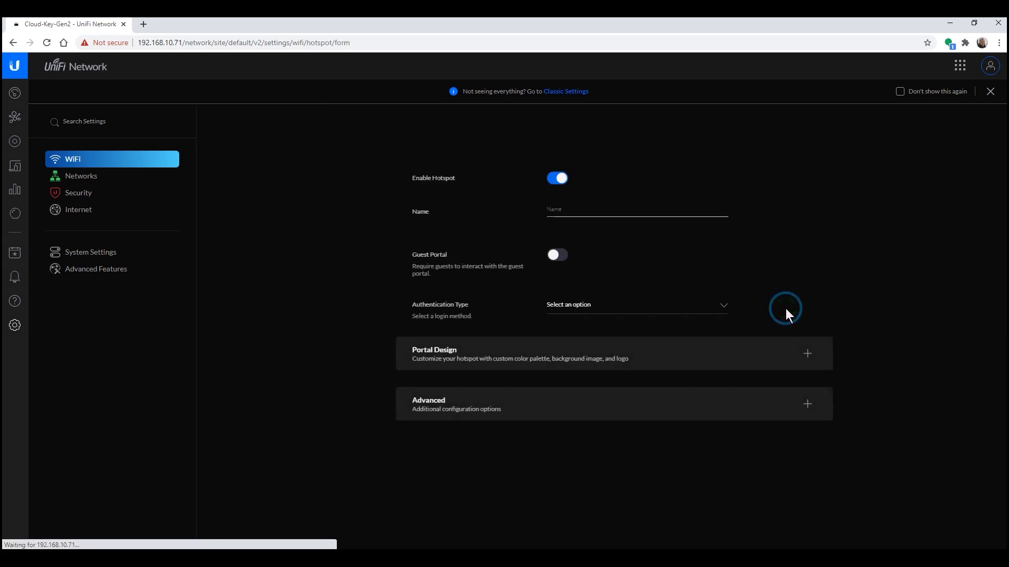
Step: Name the hotspot hotspot1, enable the guest portal and choose Vouchers authentication
left_click(537, 209)
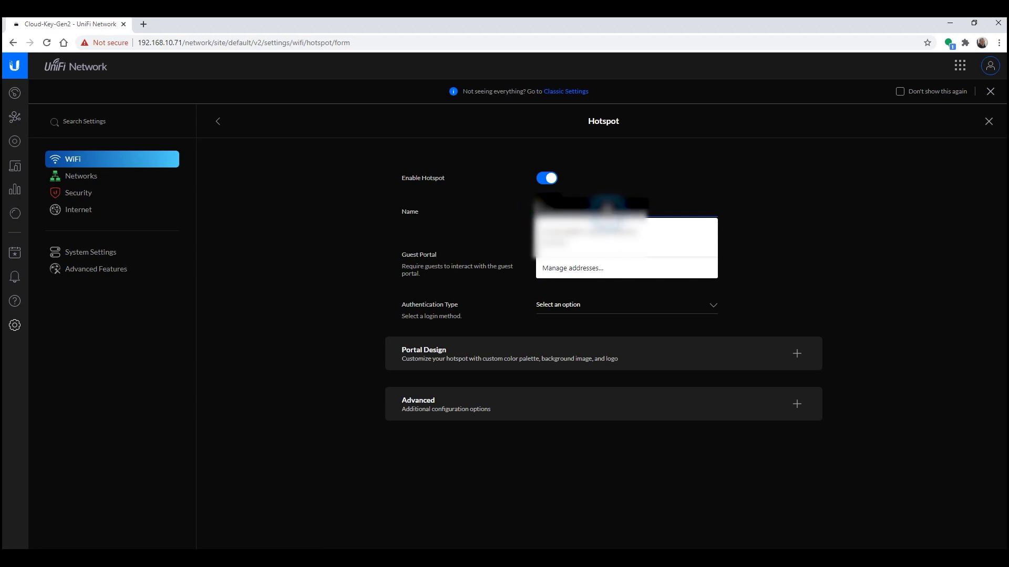
type("hotspot1")
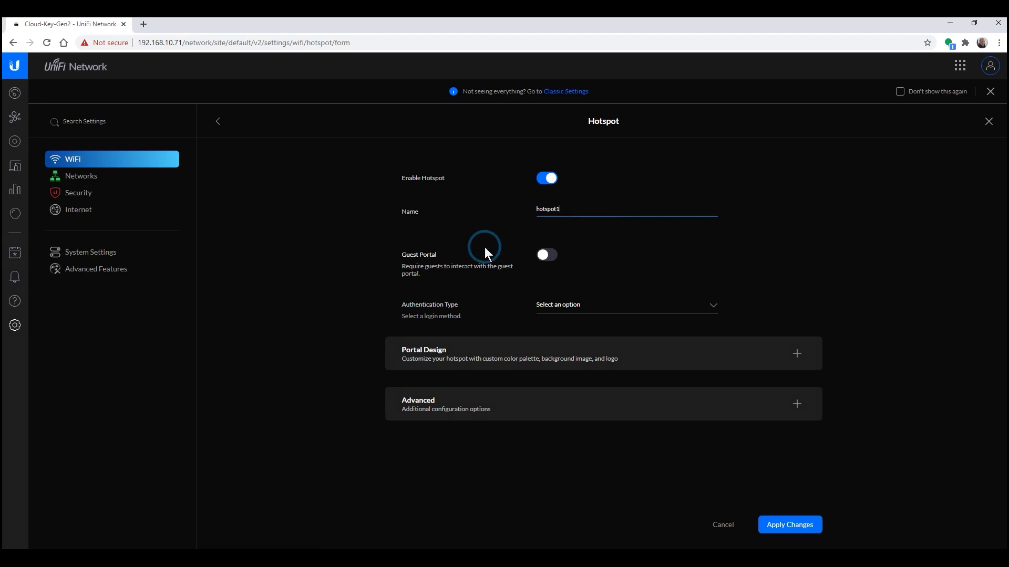
left_click(549, 259)
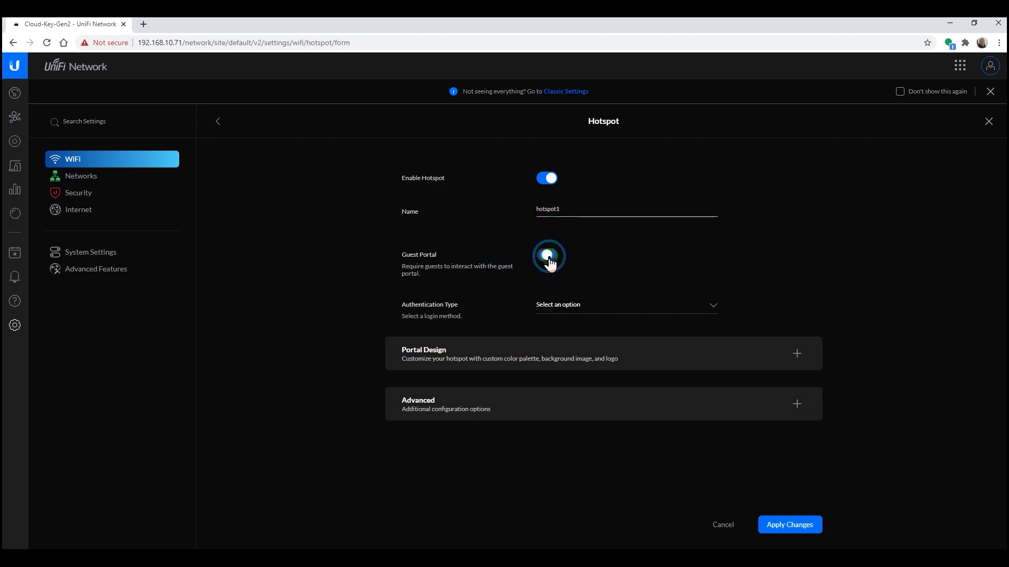
left_click(601, 304)
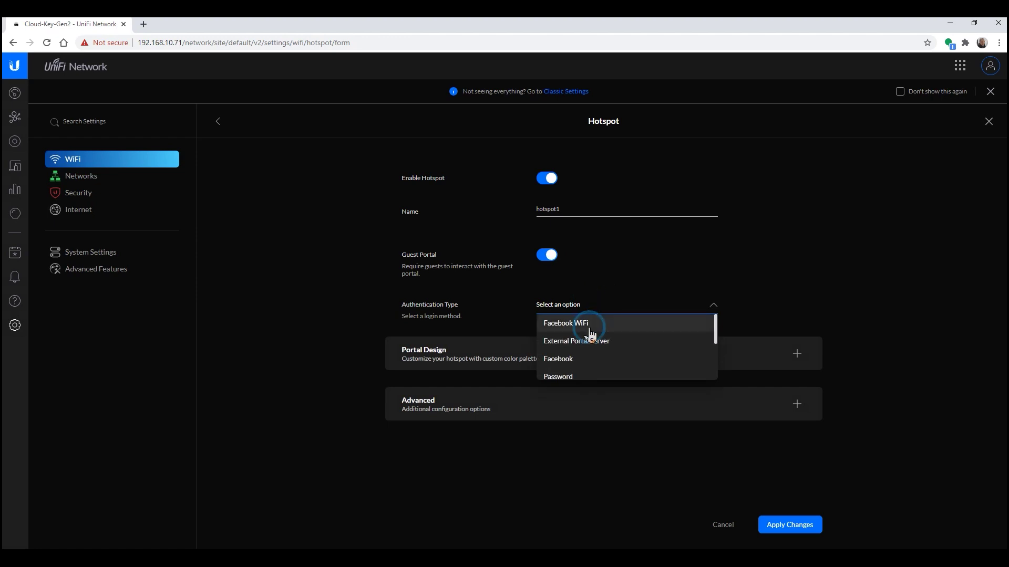
scroll(591, 334, "down", 1)
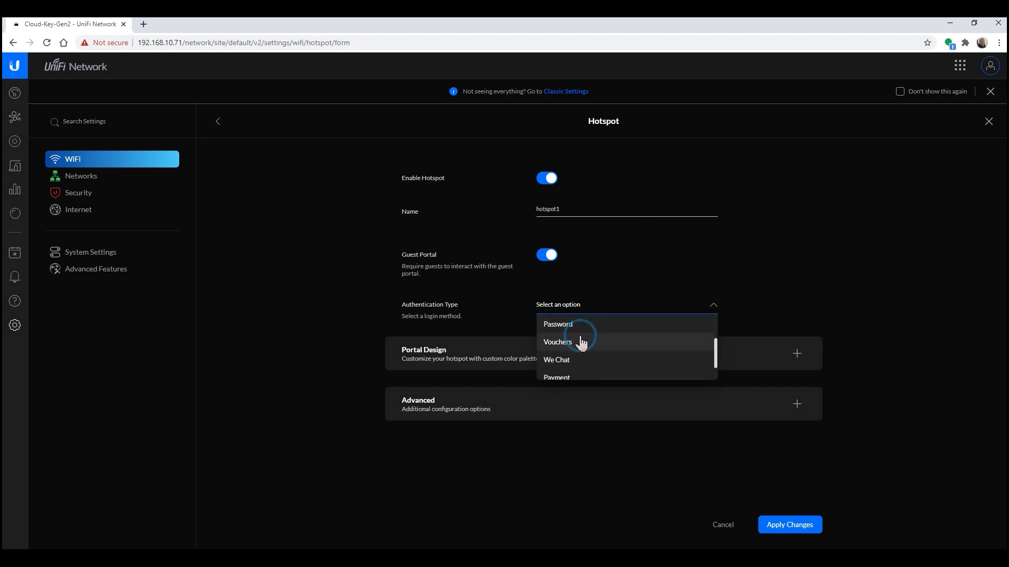
left_click(612, 337)
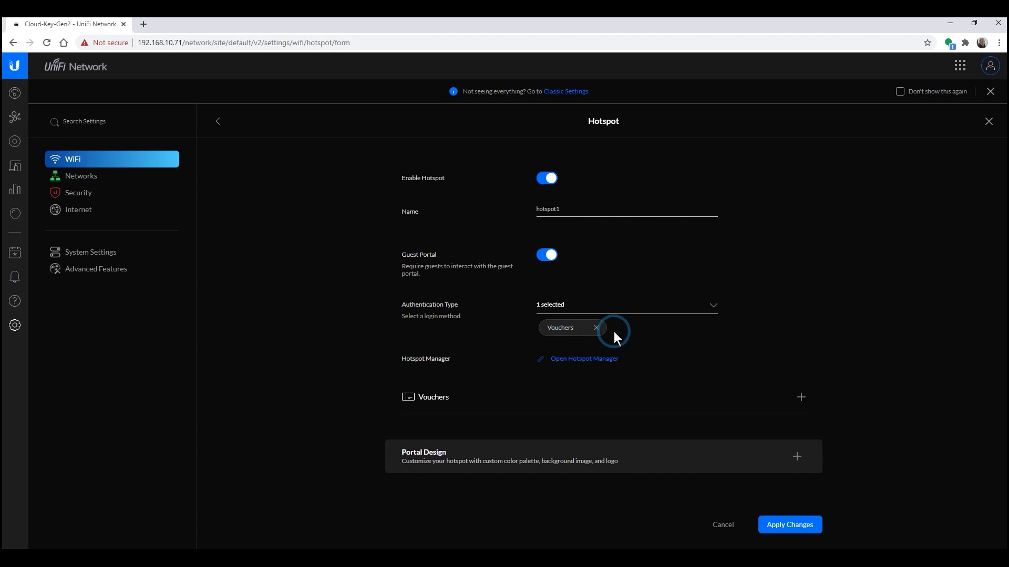
Step: Add RADIUS as a login method, then remove it to keep Vouchers only
left_click(624, 308)
scroll(623, 349, "down", 2)
left_click(593, 376)
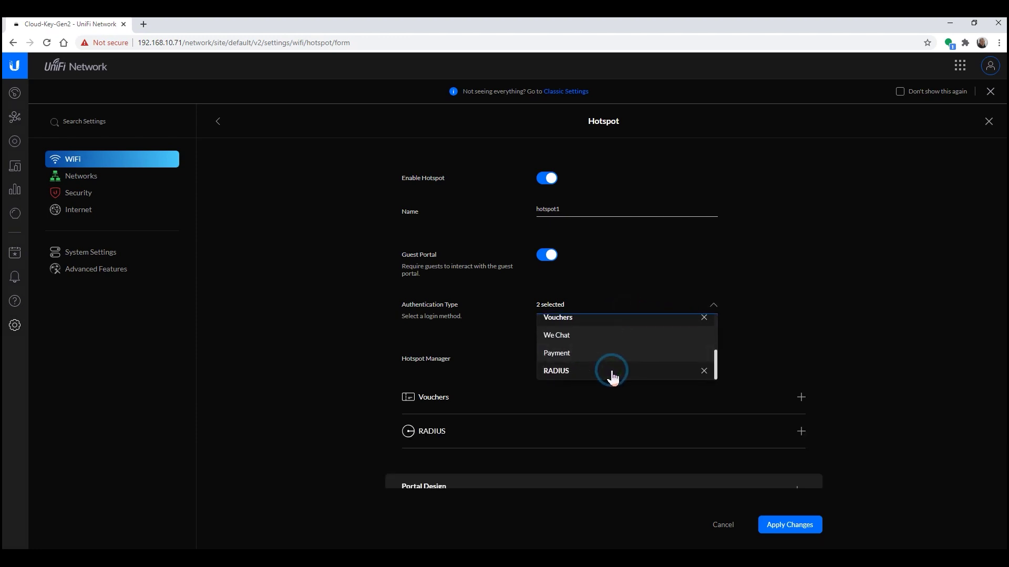
left_click(757, 354)
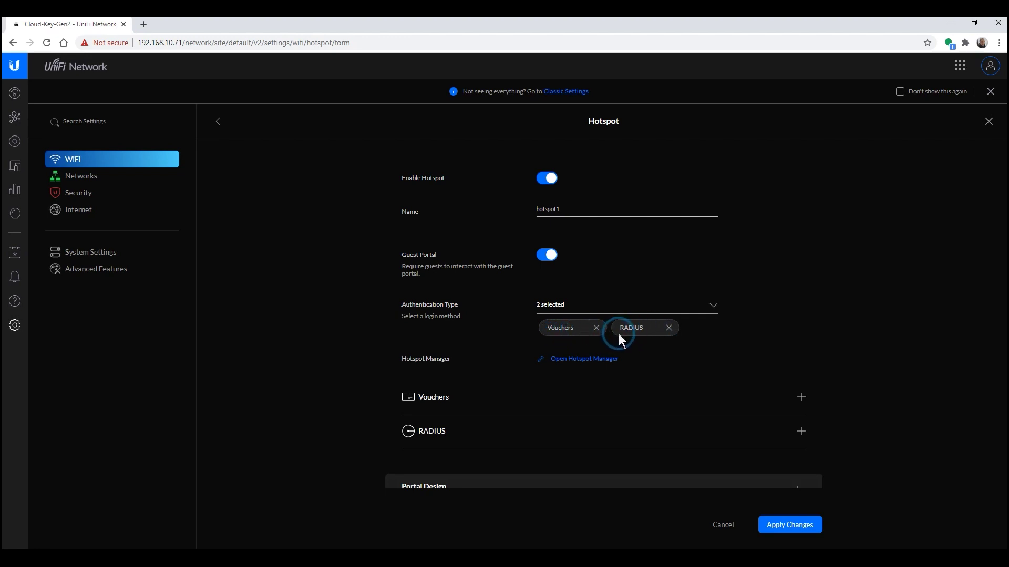
left_click(669, 328)
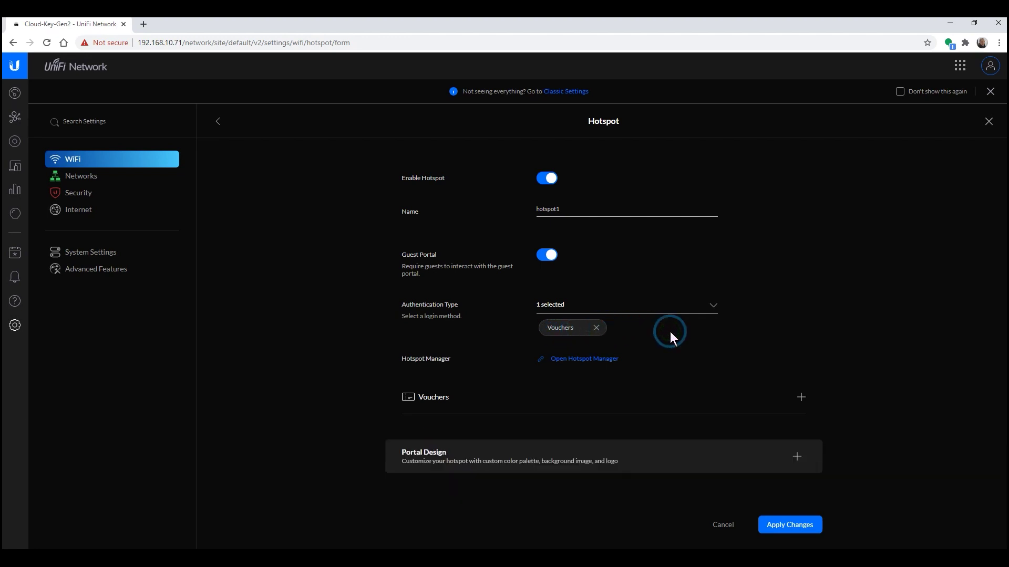
scroll(670, 362, "down", 1)
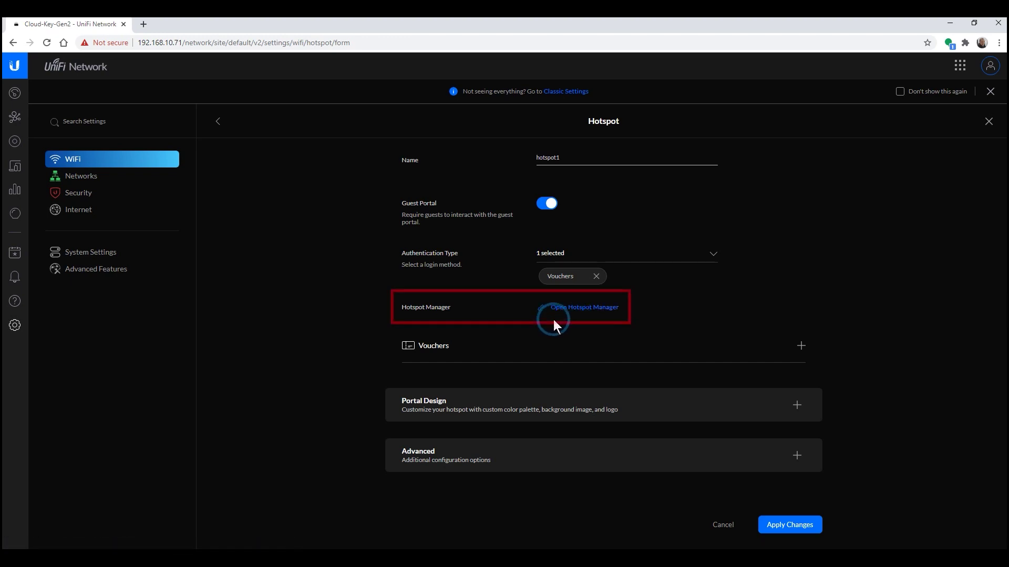
Step: Copy the Hotspot Manager link address and expand the Vouchers section
right_click(570, 312)
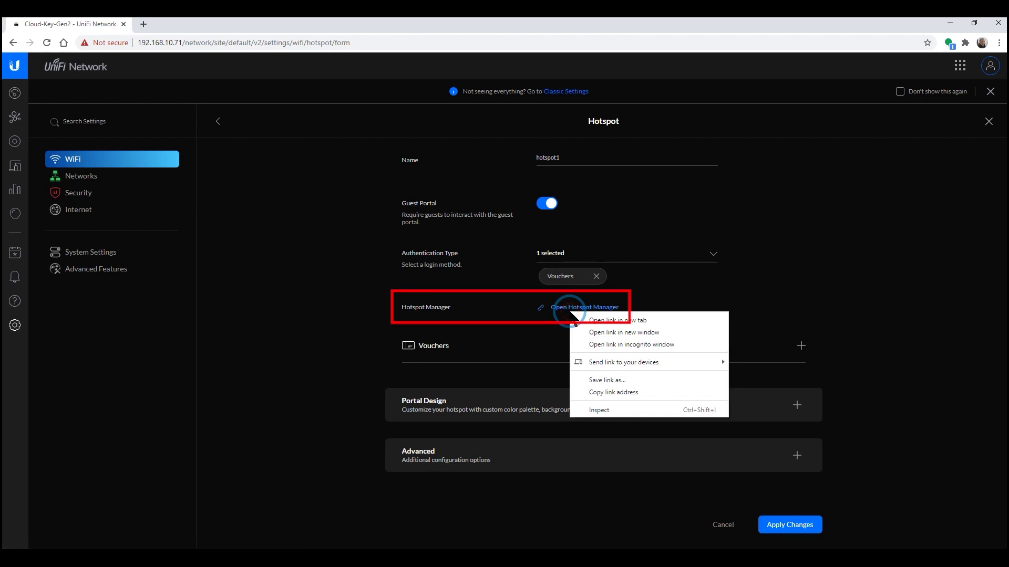
left_click(627, 389)
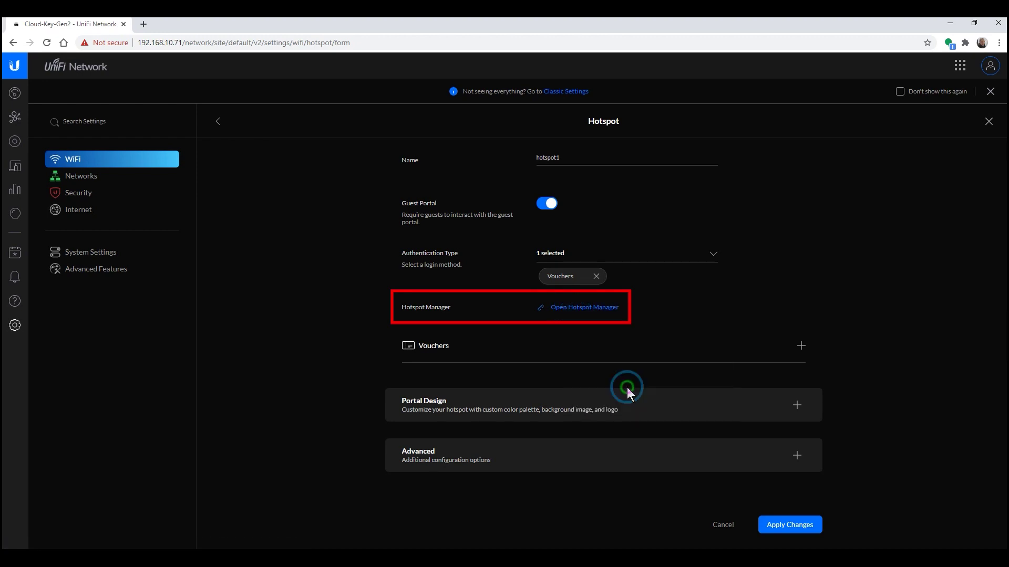
left_click(458, 339)
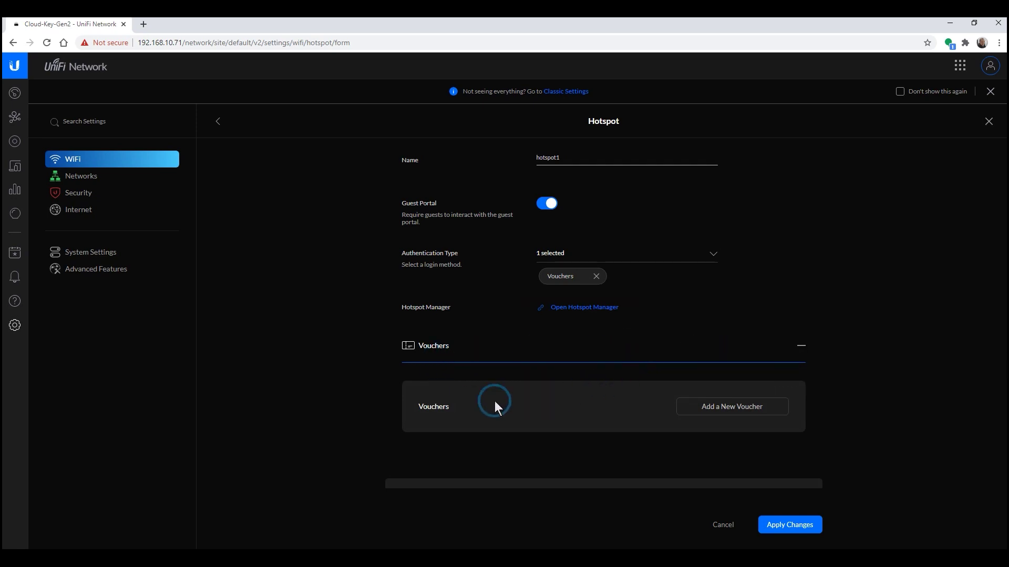
left_click(750, 408)
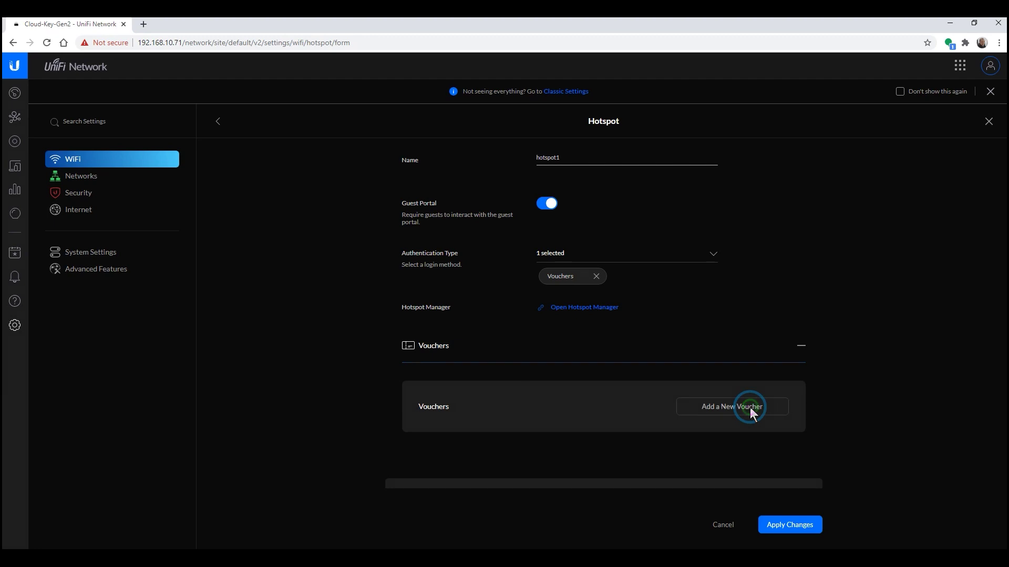
Step: Name the voucher set VOUCHERS SET1, with 200 vouchers expiring after 168 hours
left_click(594, 175)
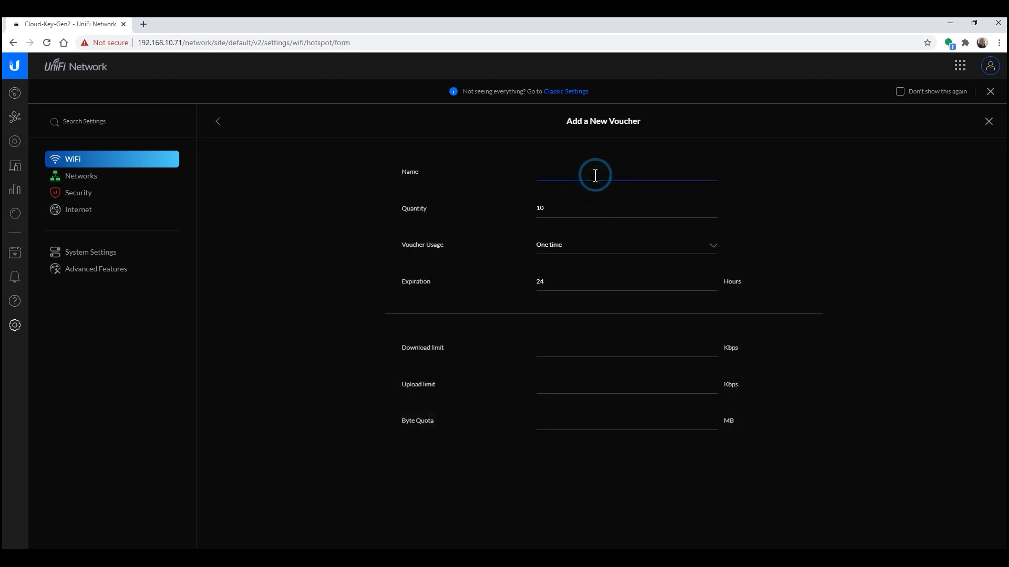
type("VOUCHERS SET1")
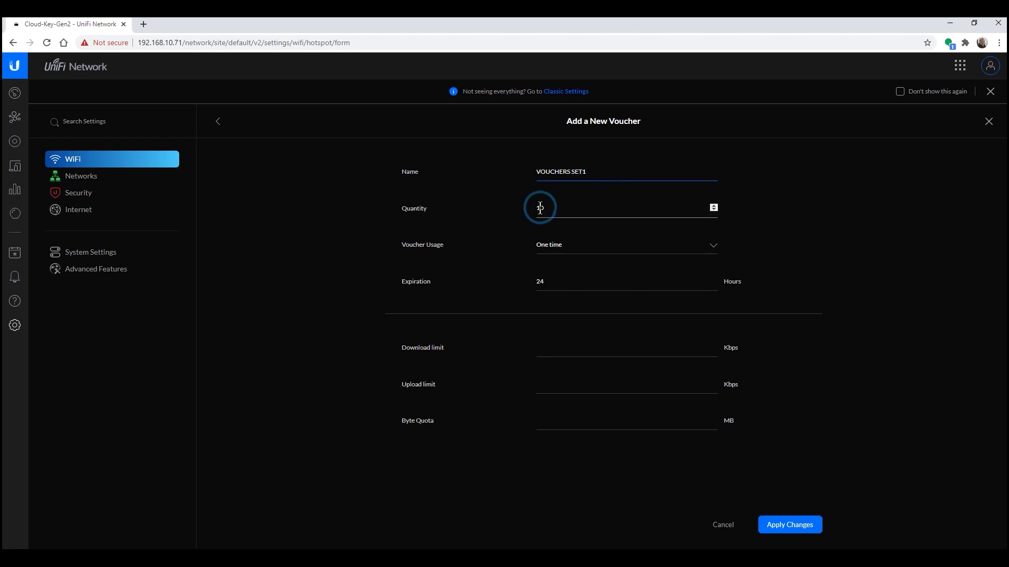
left_click_drag(556, 207, 534, 209)
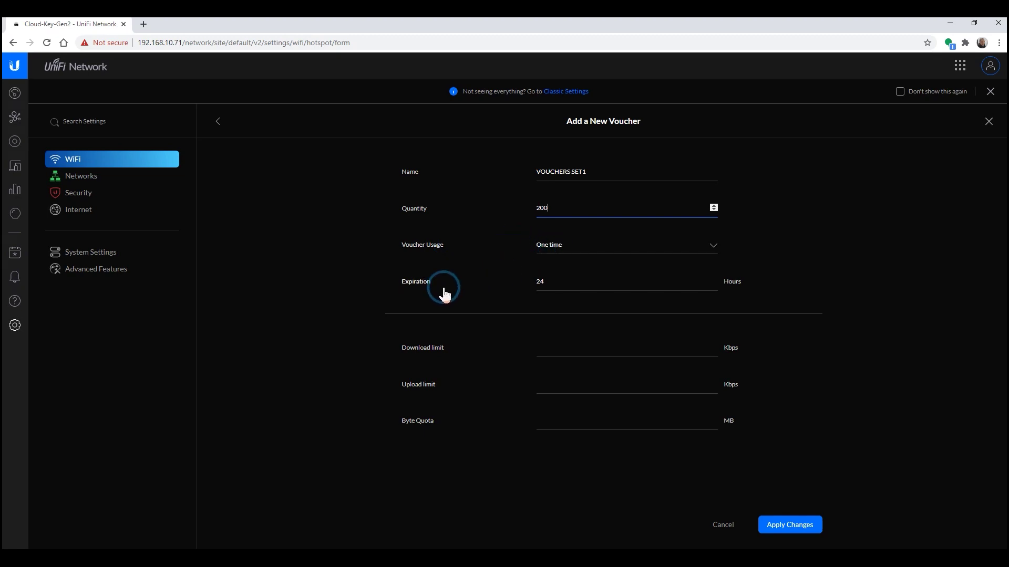
left_click(555, 283)
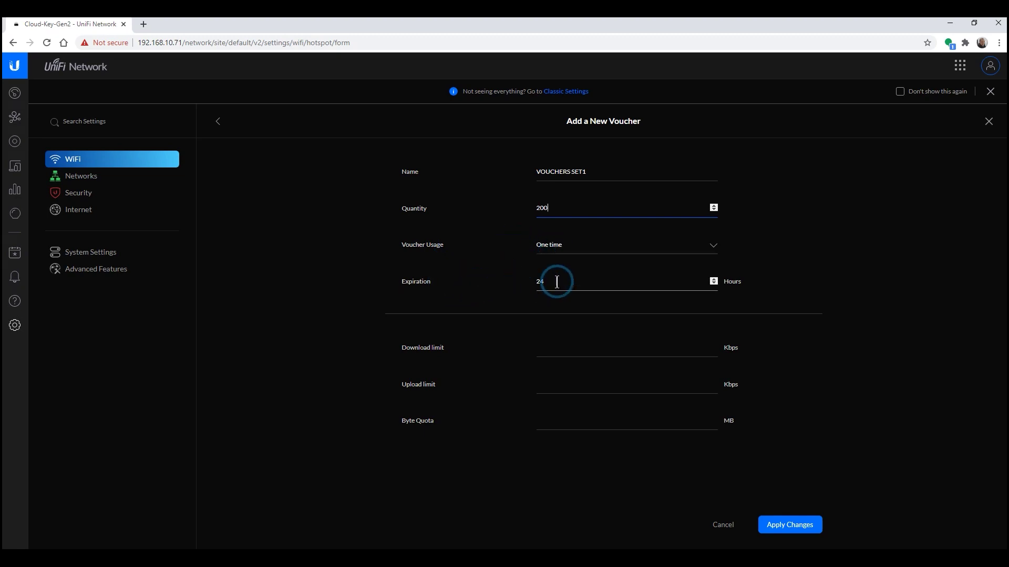
left_click_drag(557, 282, 499, 285)
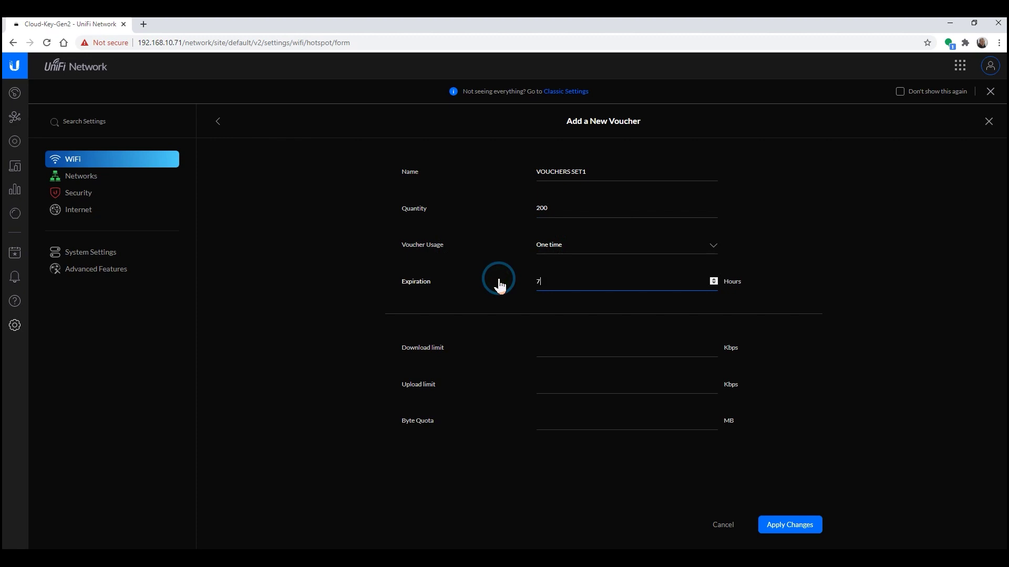
type("7")
left_click(642, 273)
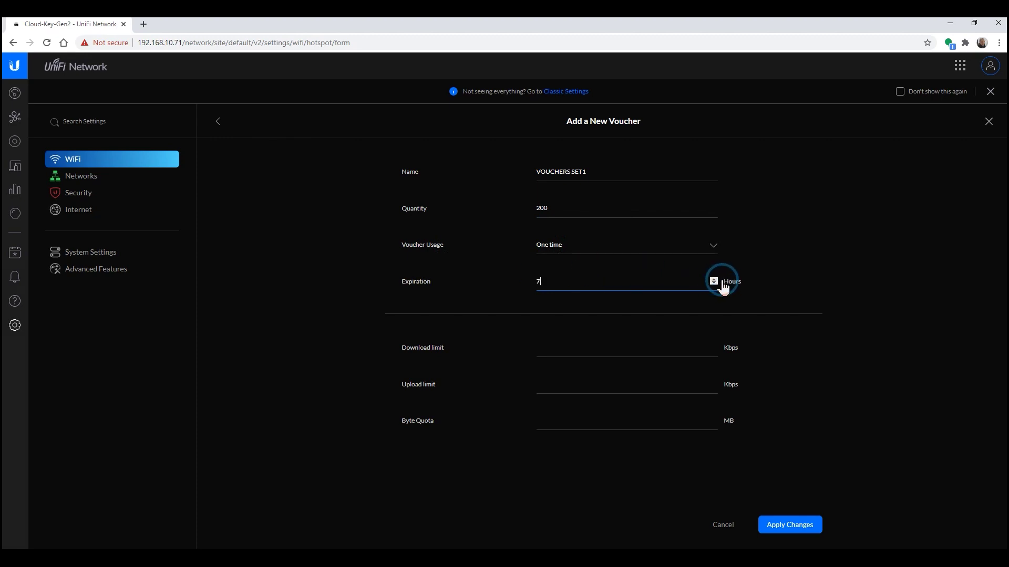
left_click(731, 284)
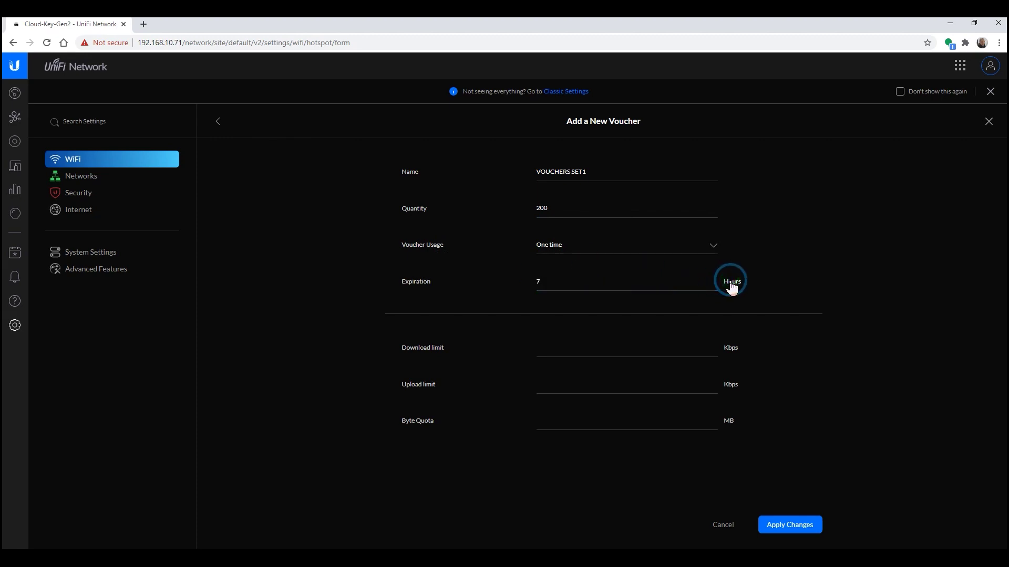
left_click_drag(541, 284, 525, 289)
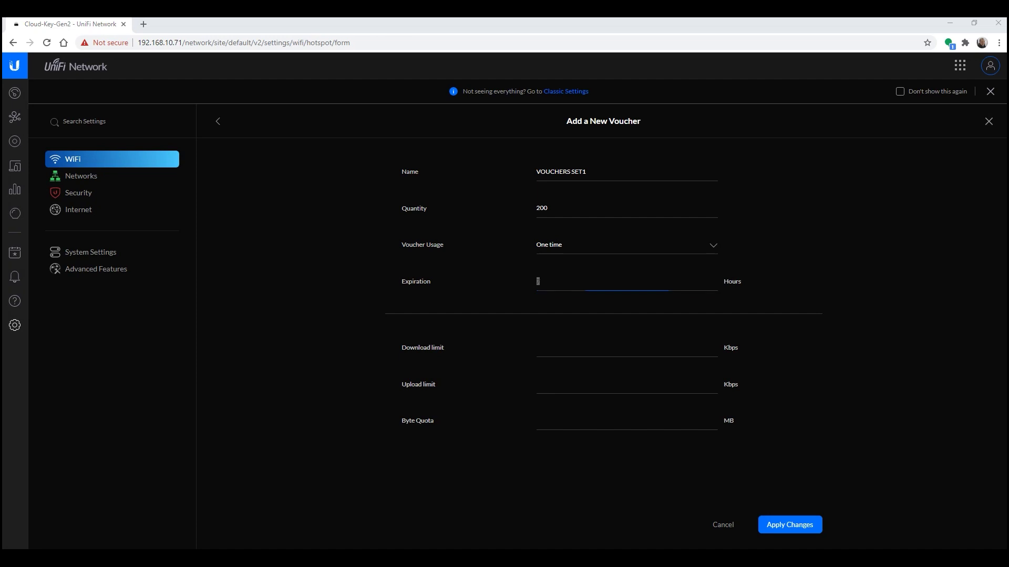
left_click_drag(546, 282, 508, 296)
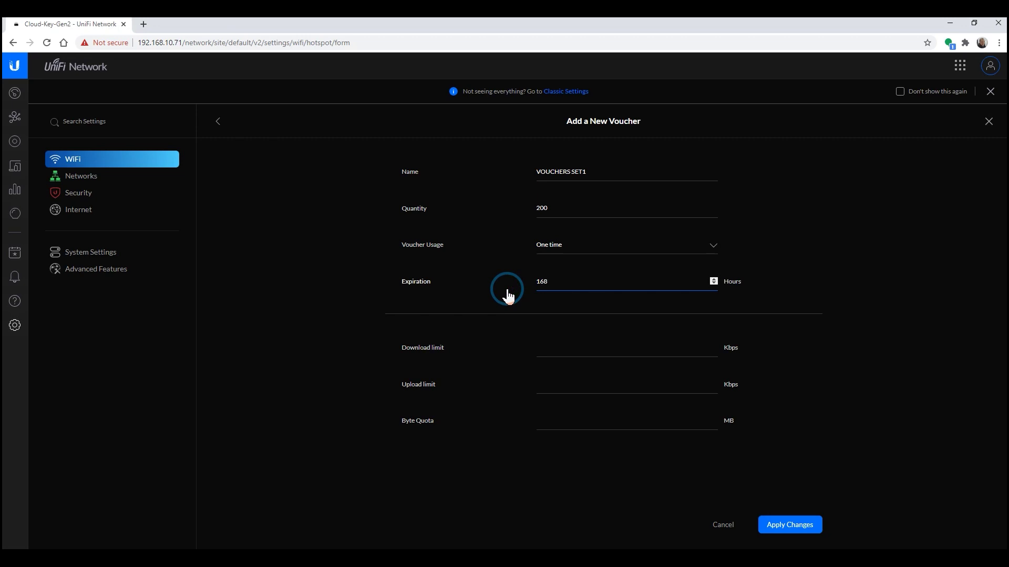
Step: Set 3000 Kbps download and upload limits and a 4000 MB byte quota, then apply
left_click(559, 350)
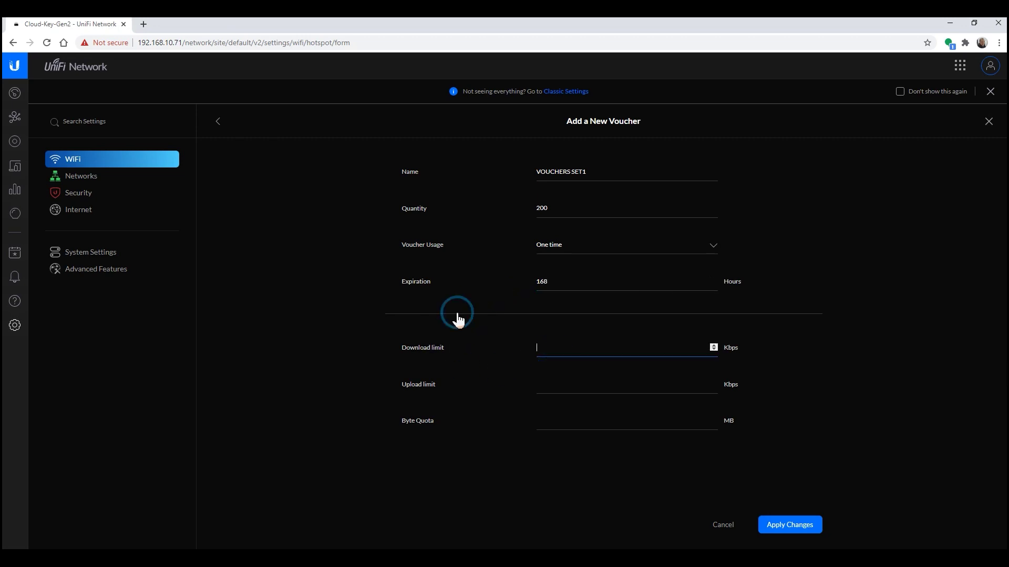
type("3000")
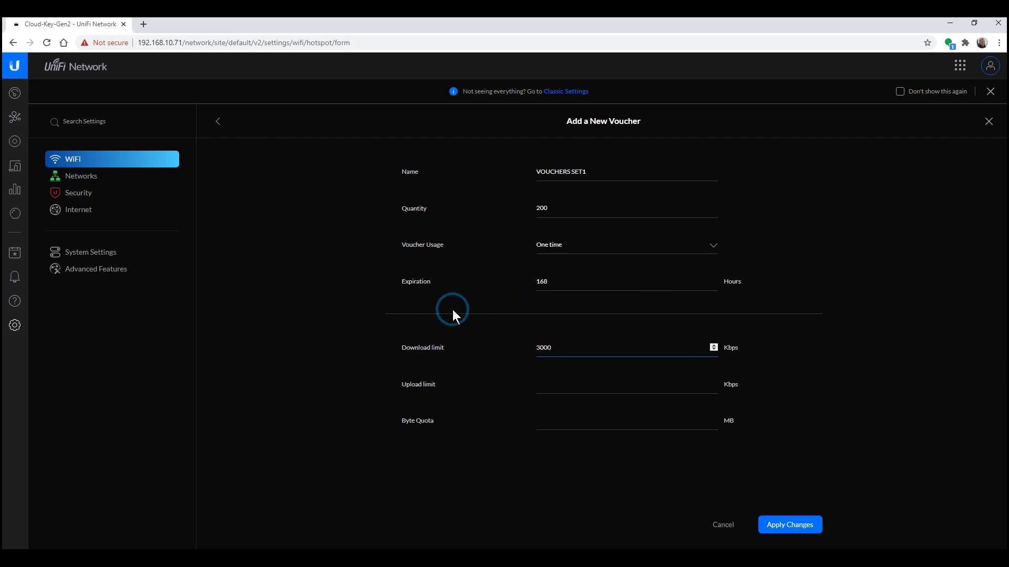
left_click(554, 379)
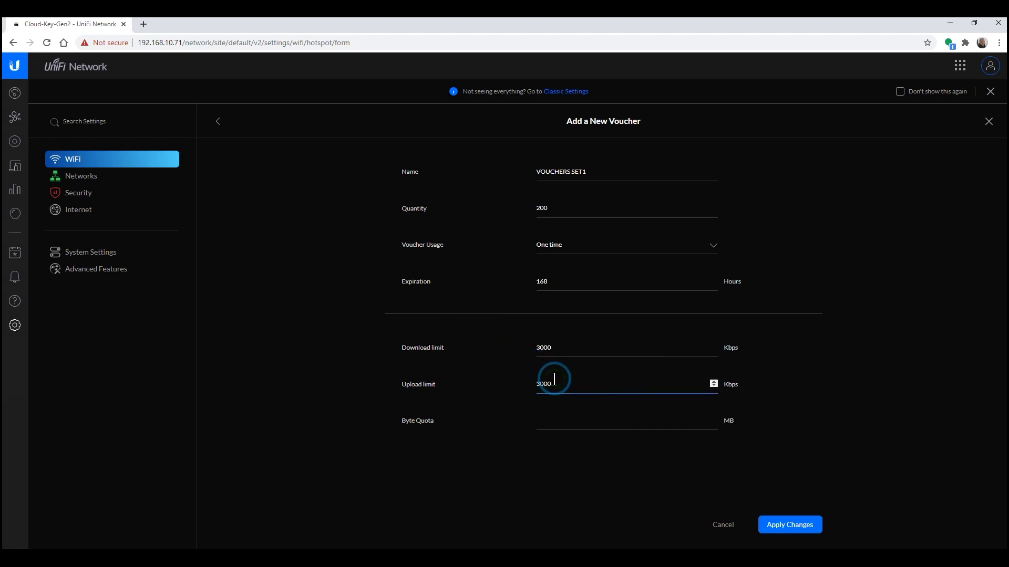
left_click(562, 396)
left_click(572, 419)
left_click(533, 377)
type("1000")
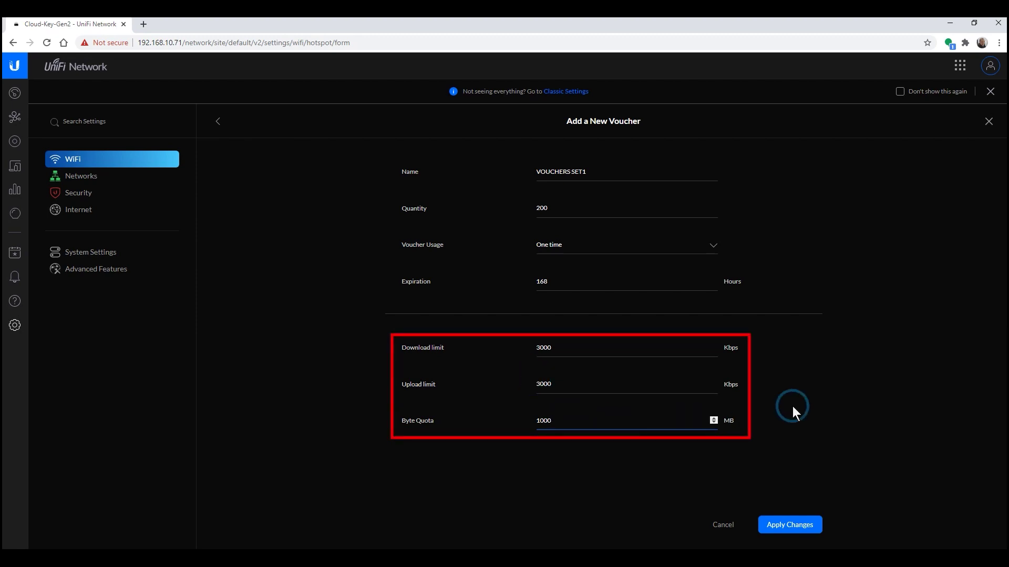
double_click(601, 415)
type("4000")
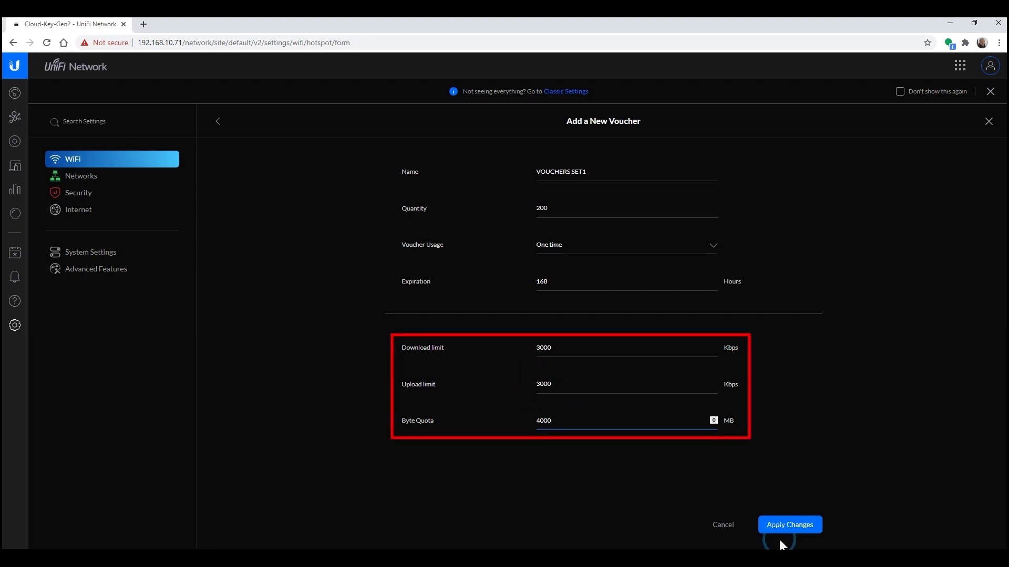
left_click(784, 528)
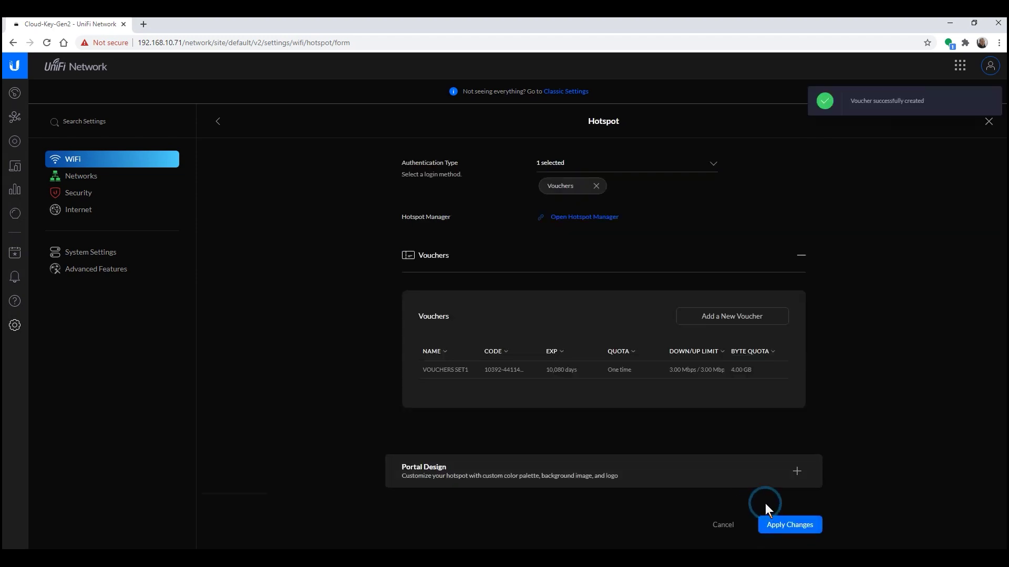
mouse_move(446, 376)
left_click(797, 471)
Step: Turn on Terms of Service in the portal design so guests must accept the Terms of Use
scroll(821, 443, "down", 5)
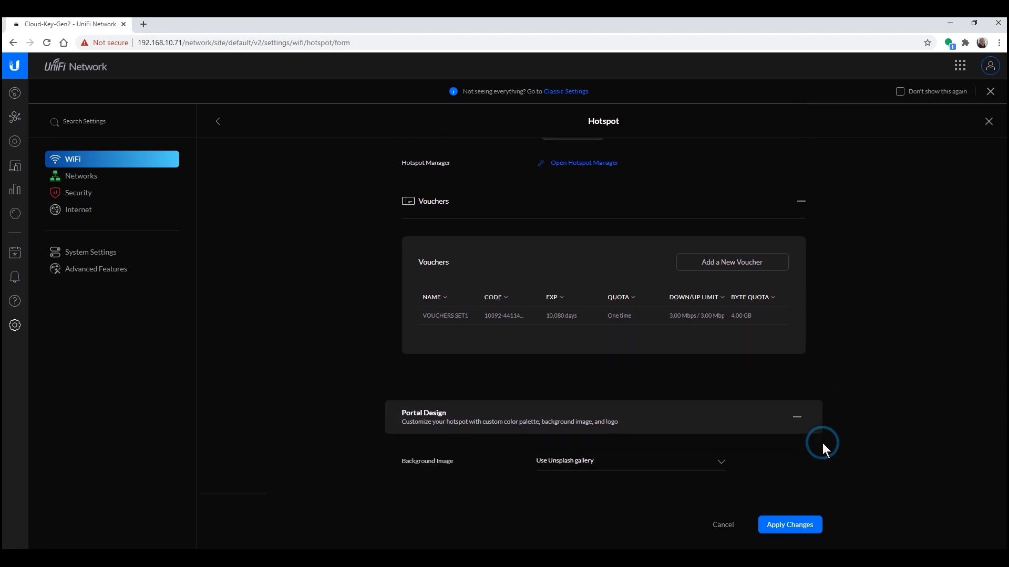
scroll(821, 442, "down", 1)
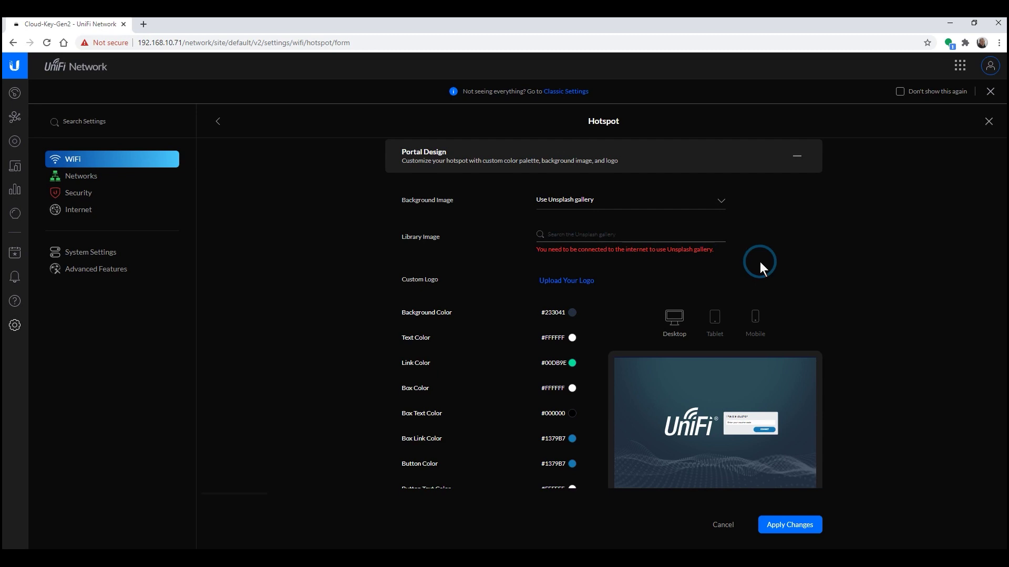
scroll(827, 283, "down", 2)
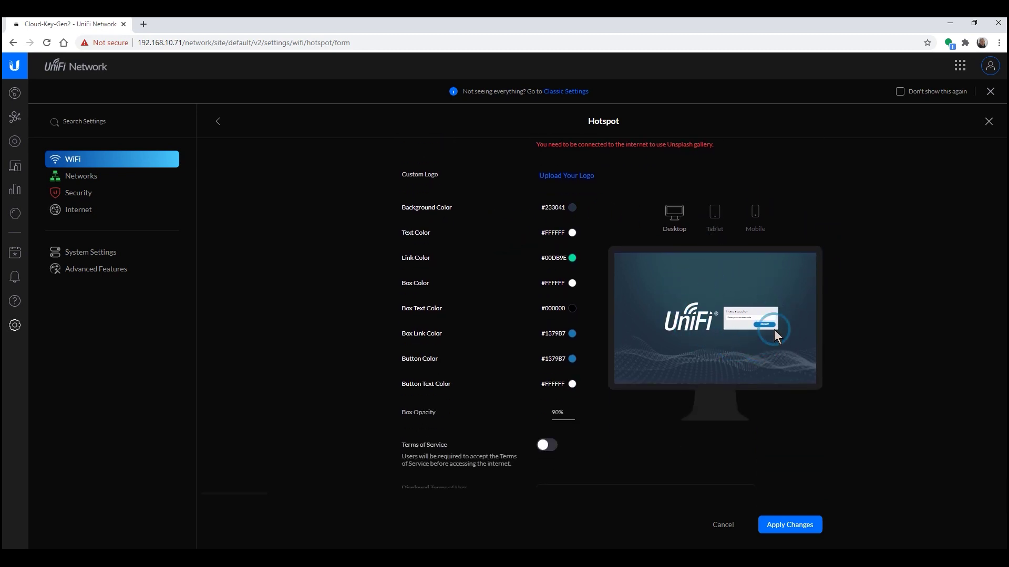
scroll(777, 311, "down", 2)
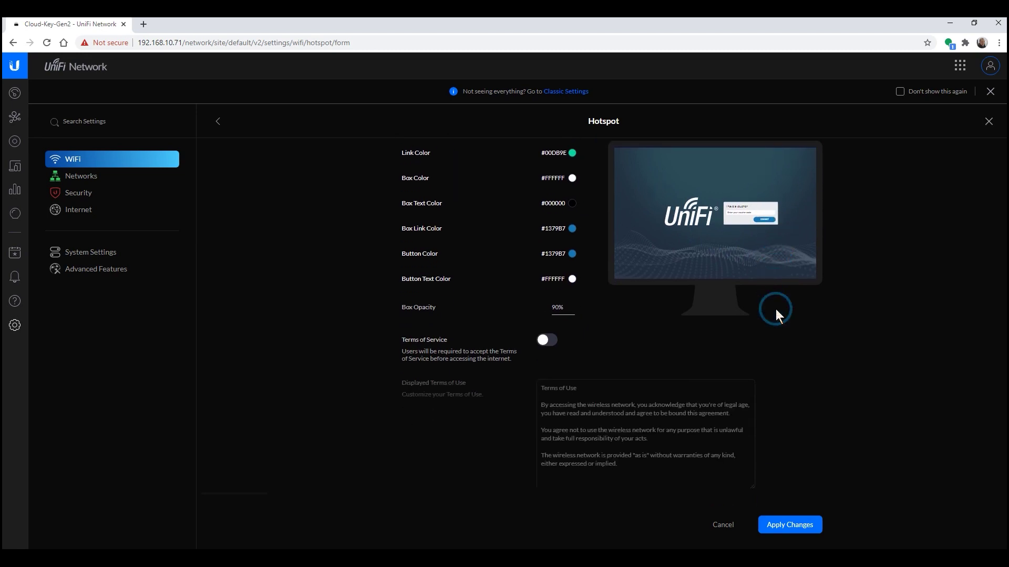
scroll(775, 309, "down", 1)
left_click(547, 287)
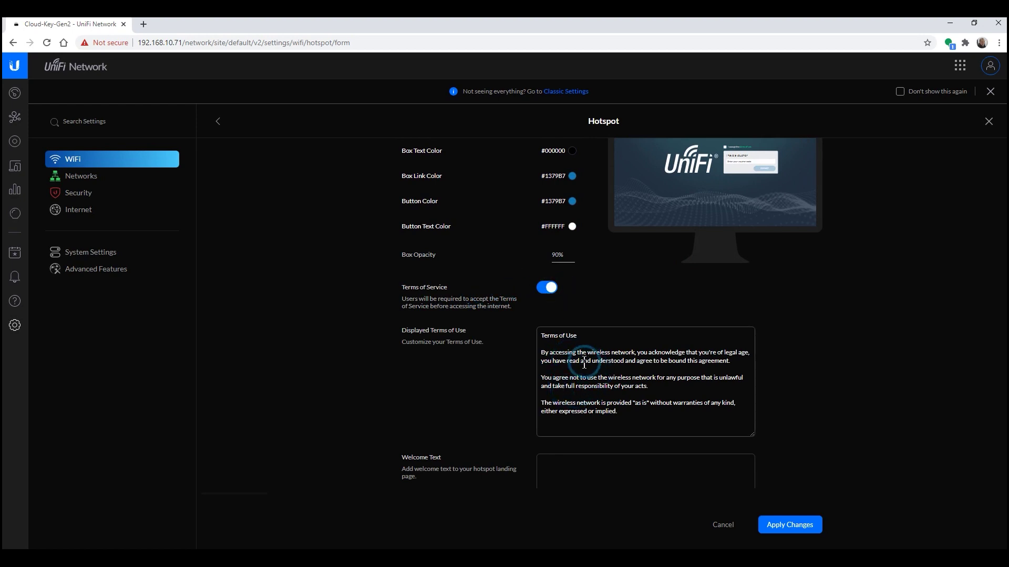
scroll(593, 384, "down", 1)
left_click(600, 405)
left_click(600, 407)
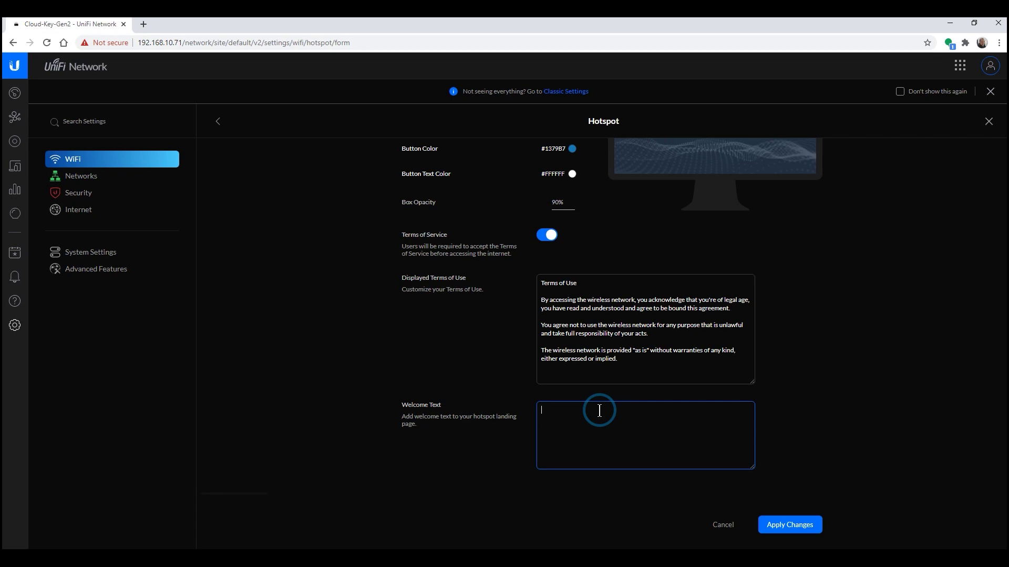
left_click(807, 389)
scroll(807, 389, "down", 2)
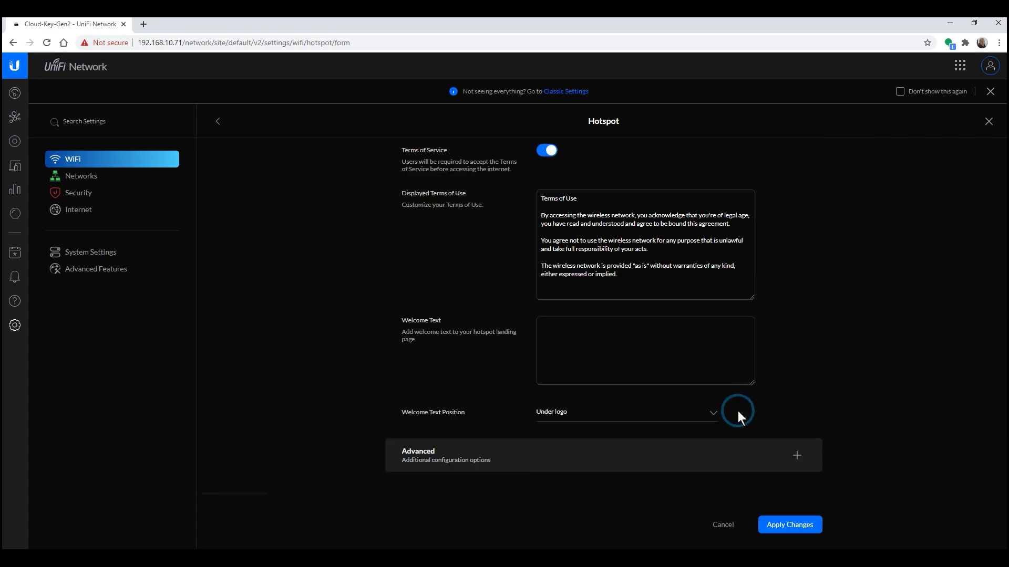
left_click(797, 455)
scroll(799, 462, "down", 5)
scroll(811, 327, "up", 1)
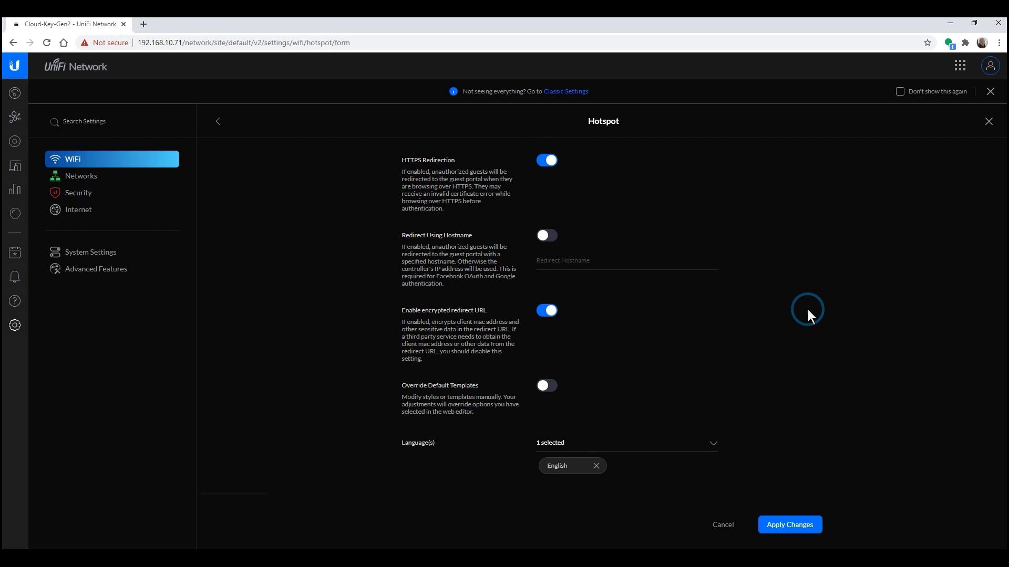
scroll(808, 310, "up", 5)
scroll(808, 310, "up", 3)
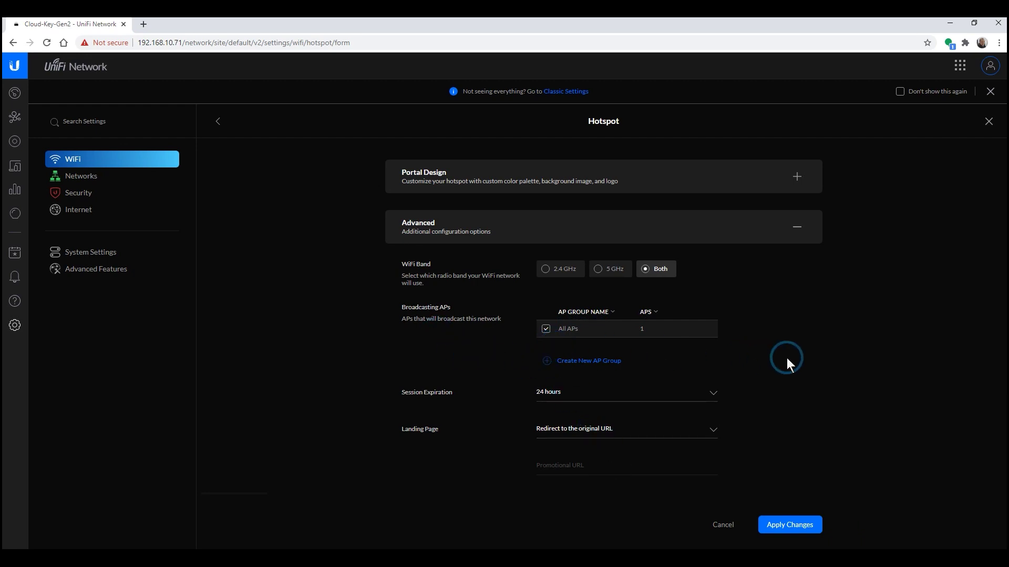
scroll(786, 358, "down", 1)
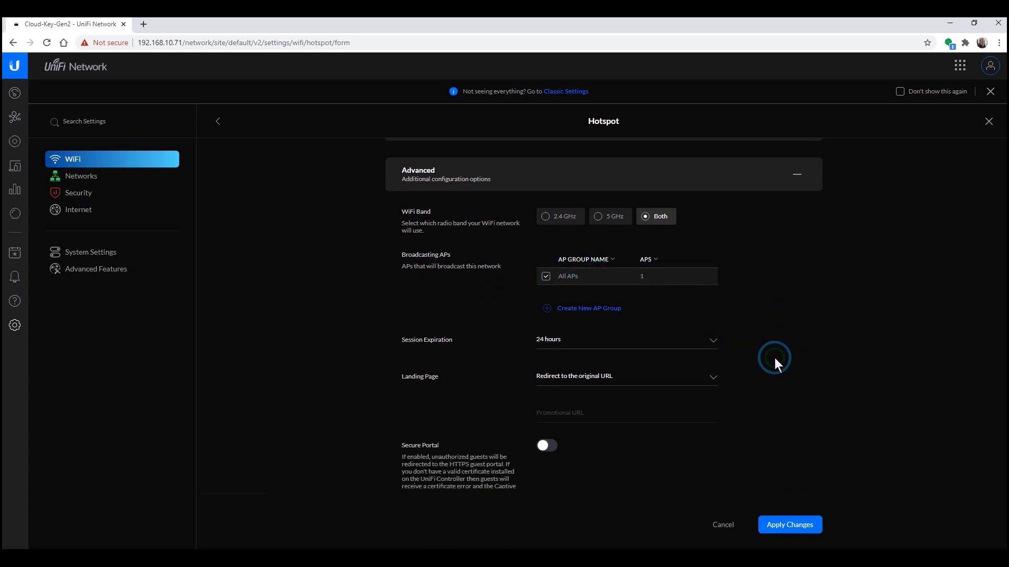
scroll(775, 357, "down", 1)
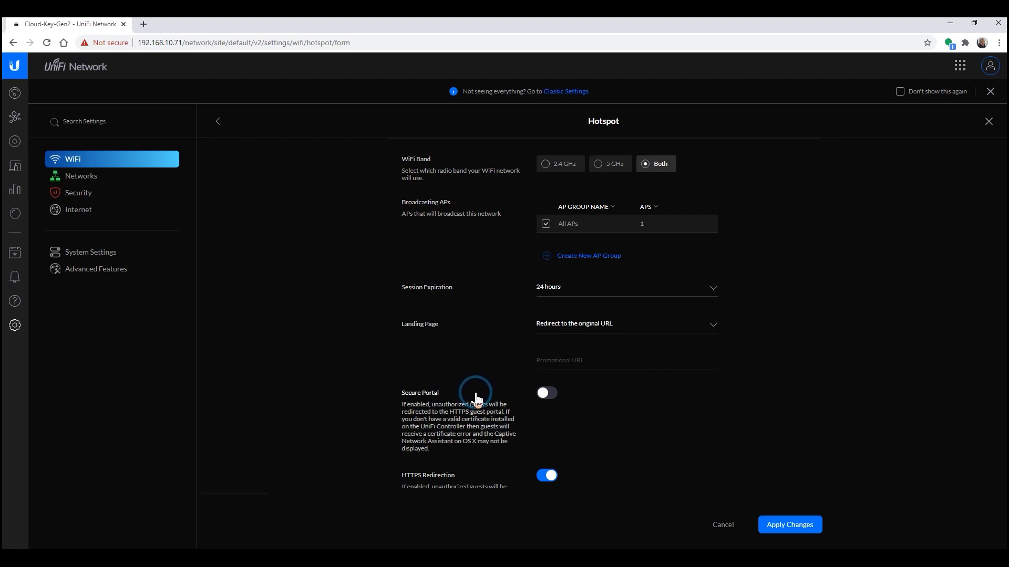
scroll(770, 393, "down", 3)
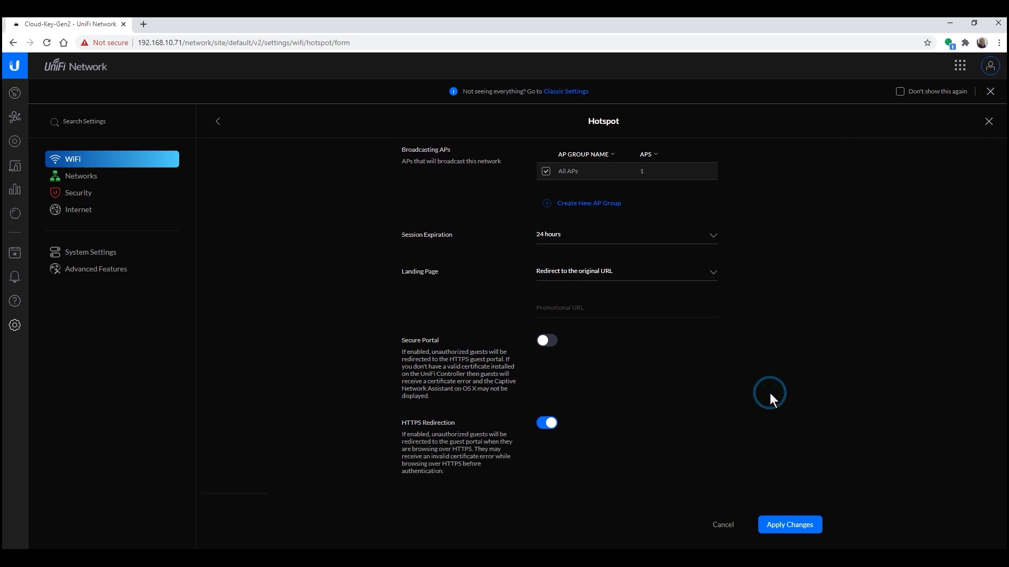
scroll(771, 393, "down", 1)
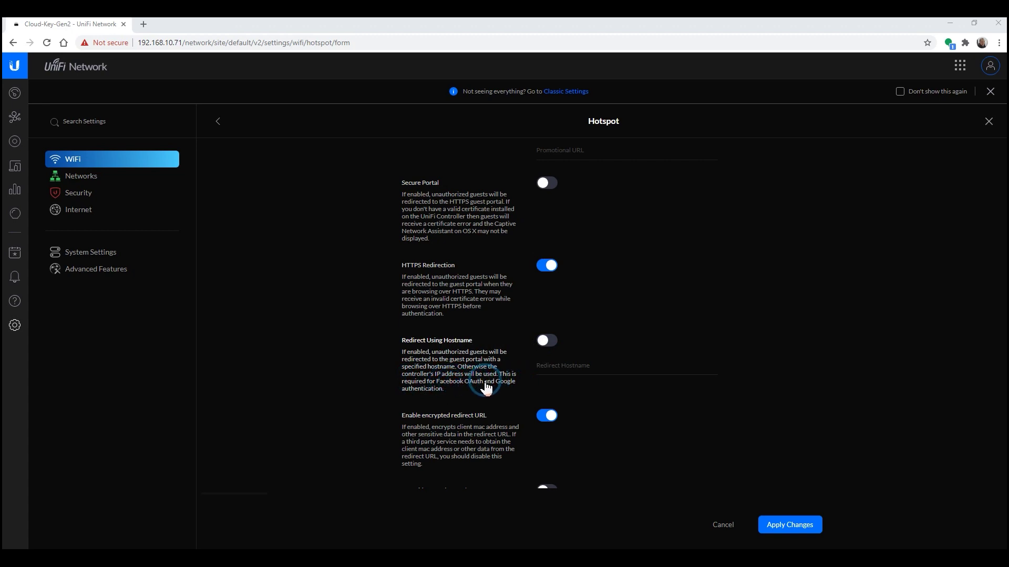
scroll(768, 380, "down", 3)
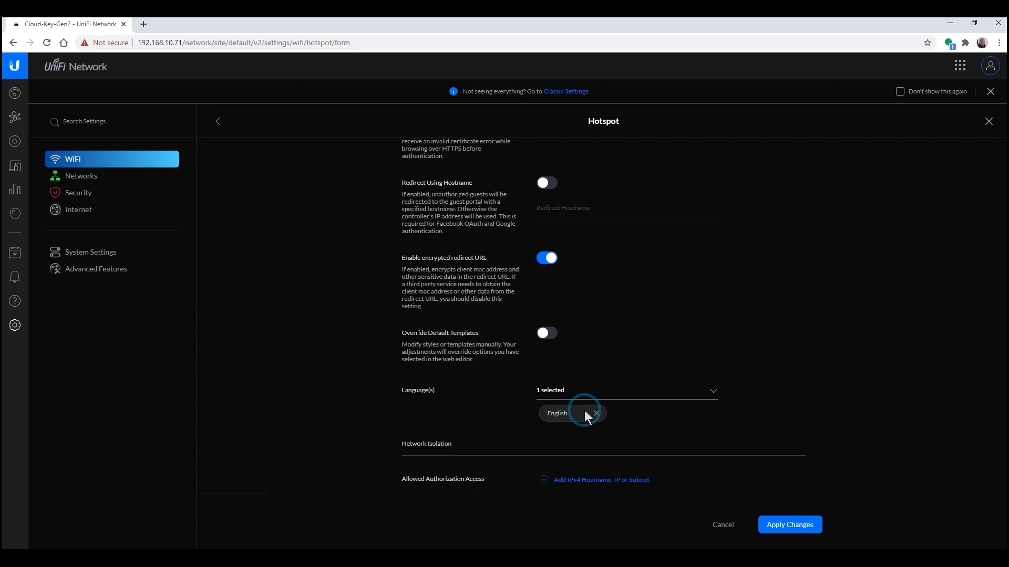
left_click(615, 392)
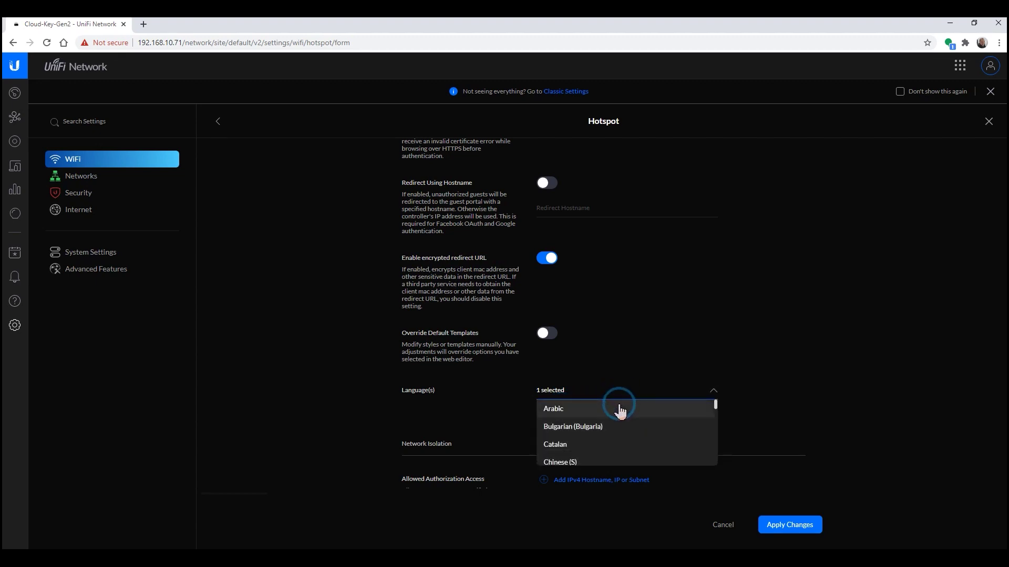
scroll(620, 418, "down", 2)
scroll(620, 418, "down", 6)
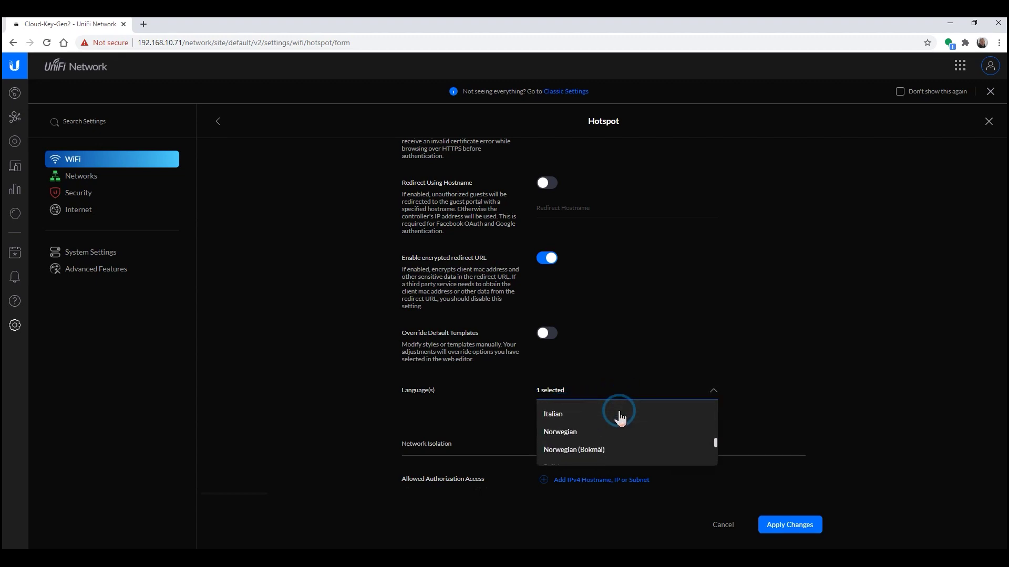
left_click(835, 332)
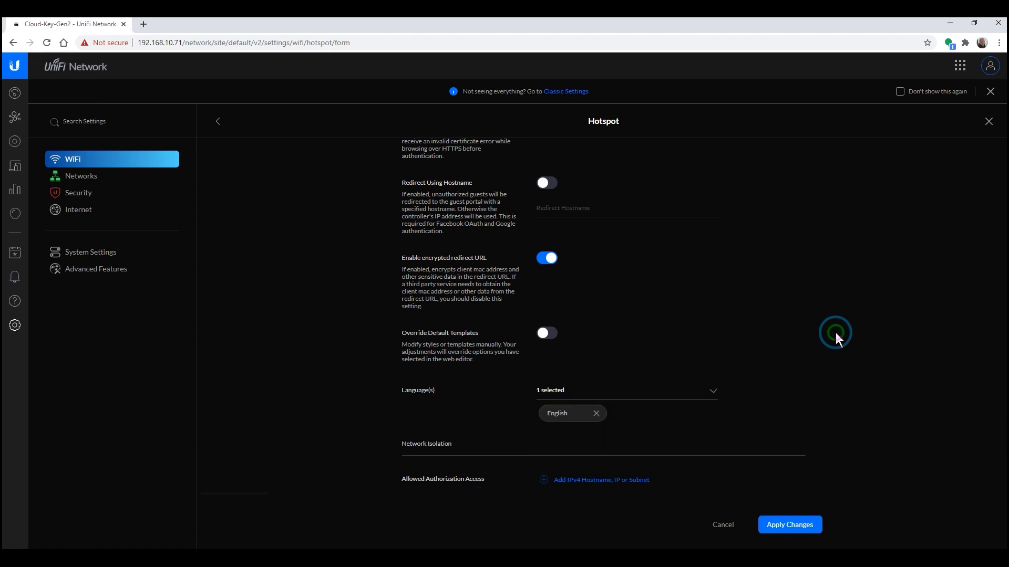
scroll(822, 378, "down", 1)
scroll(822, 378, "down", 1)
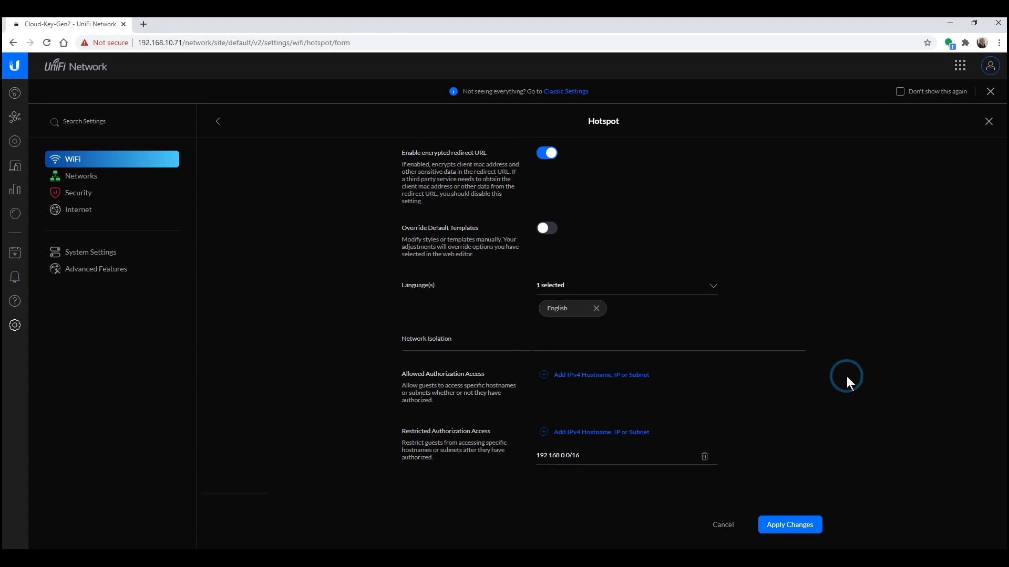
scroll(846, 376, "down", 2)
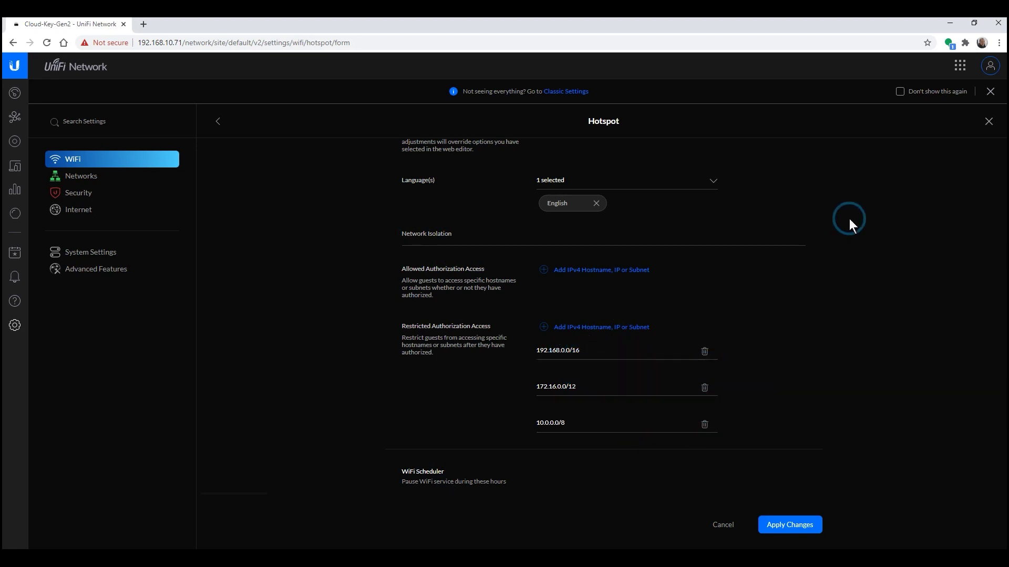
Step: Remove the 172.16.0.0/12 and 10.0.0.0/8 restrictions and change 192.168.0.0/16 to 192.168.10.0/16
left_click(959, 65)
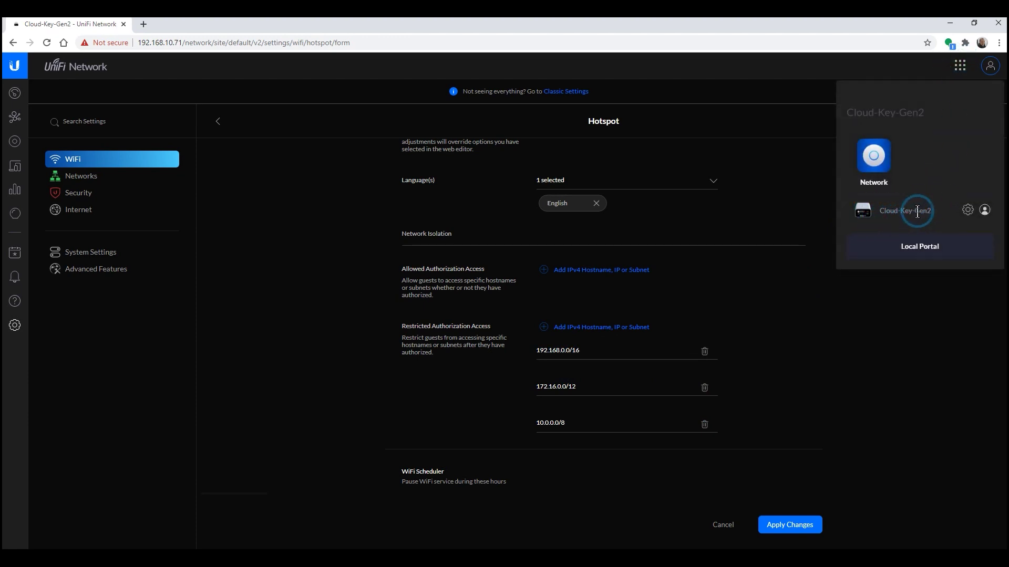
left_click(758, 369)
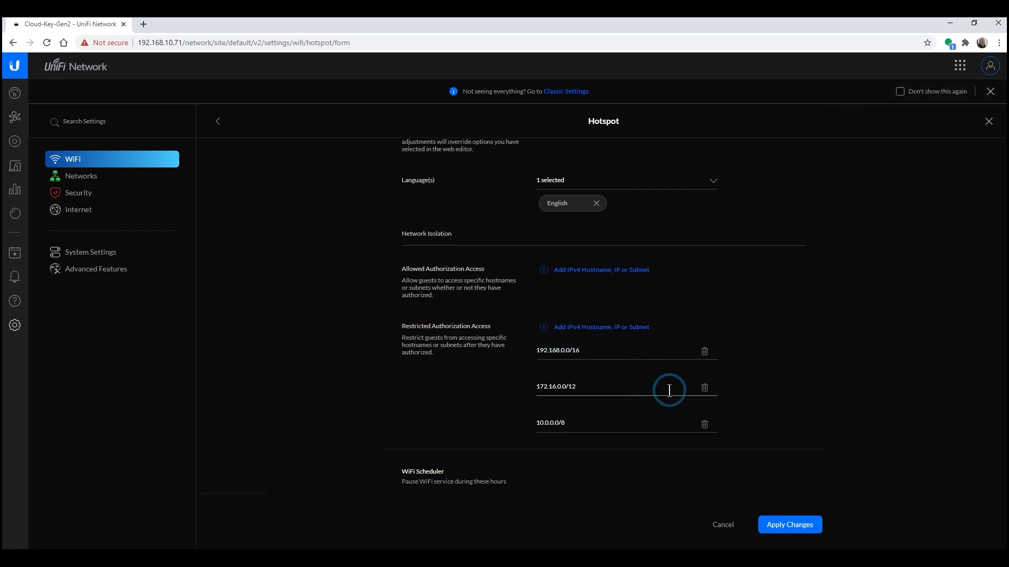
left_click(704, 387)
left_click(704, 388)
left_click(560, 350)
key("Delete")
type("10.")
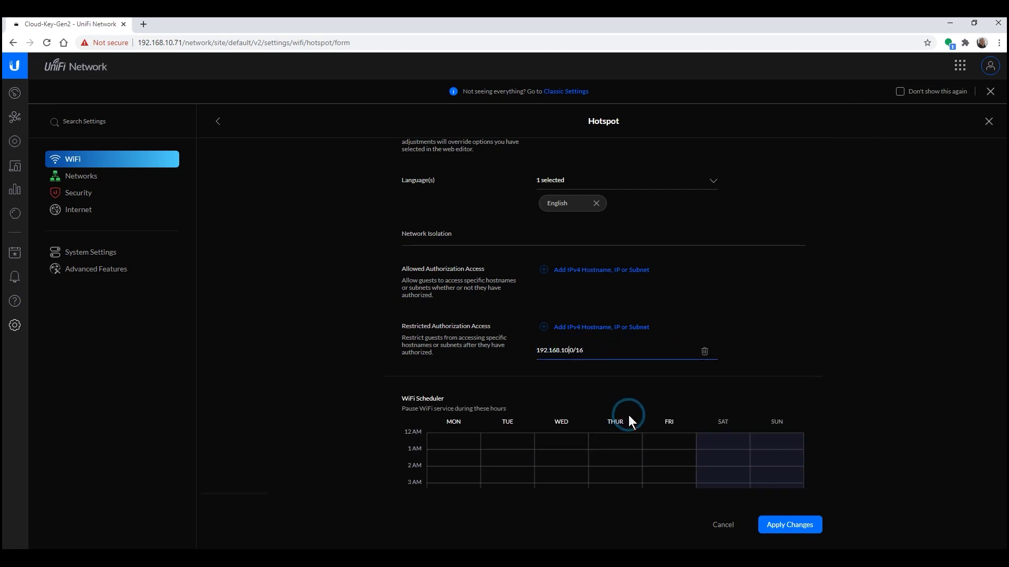
left_click(815, 378)
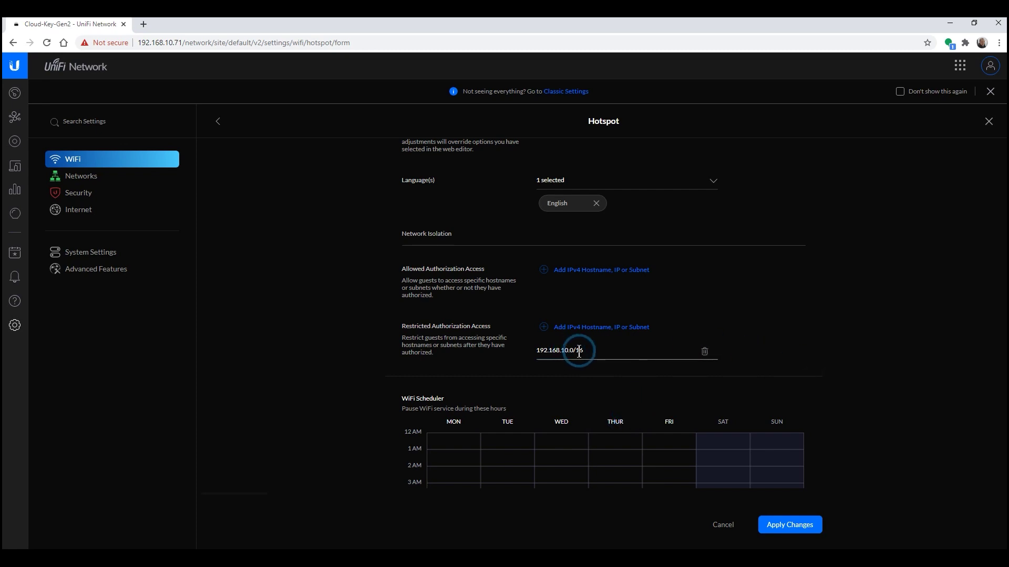
Step: Draft a Monday outage block in the WiFi Scheduler, then cancel it so none remains
scroll(909, 333, "down", 5)
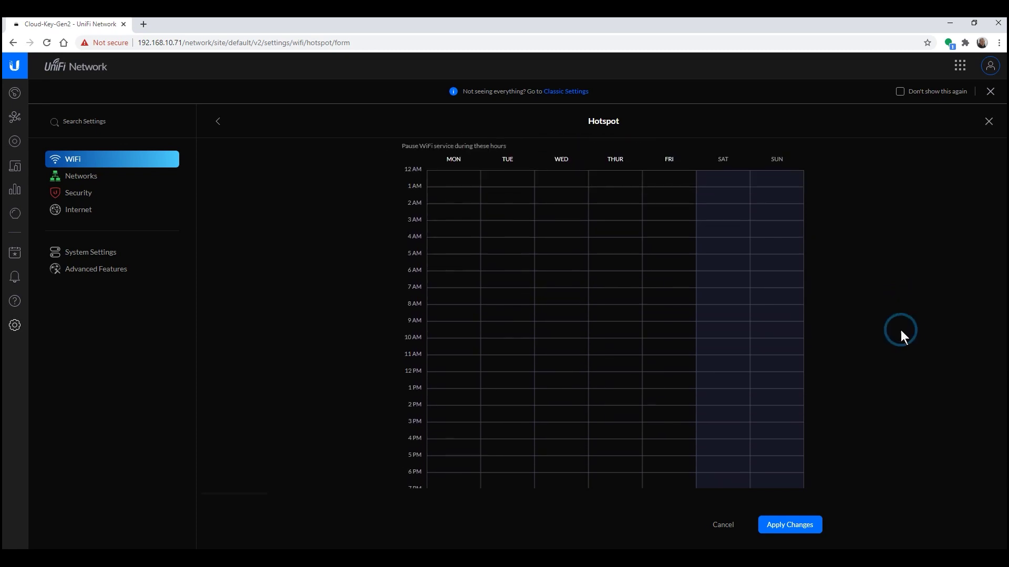
triple_click(439, 144)
scroll(405, 326, "up", 3)
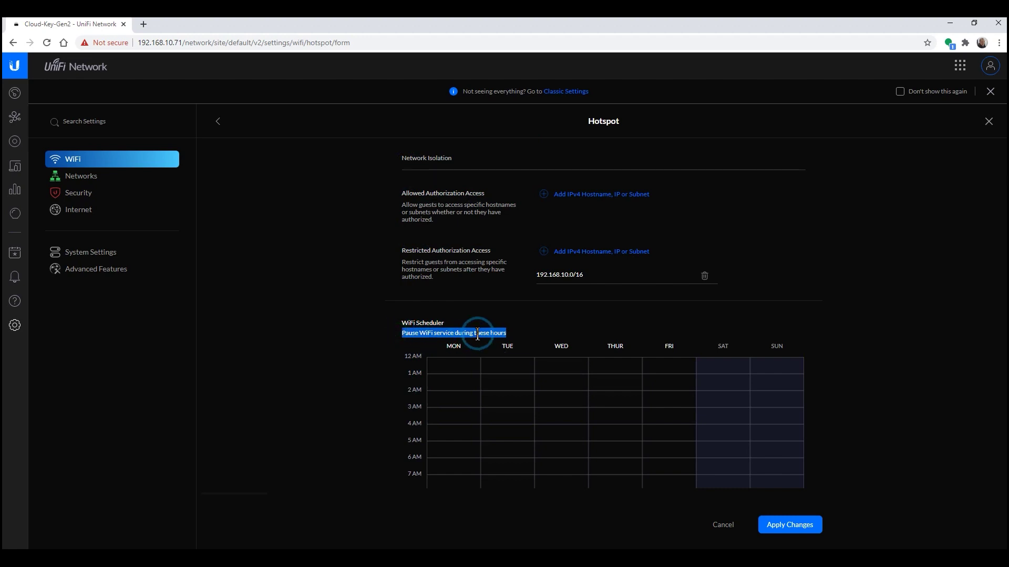
scroll(500, 342, "down", 3)
left_click(532, 347)
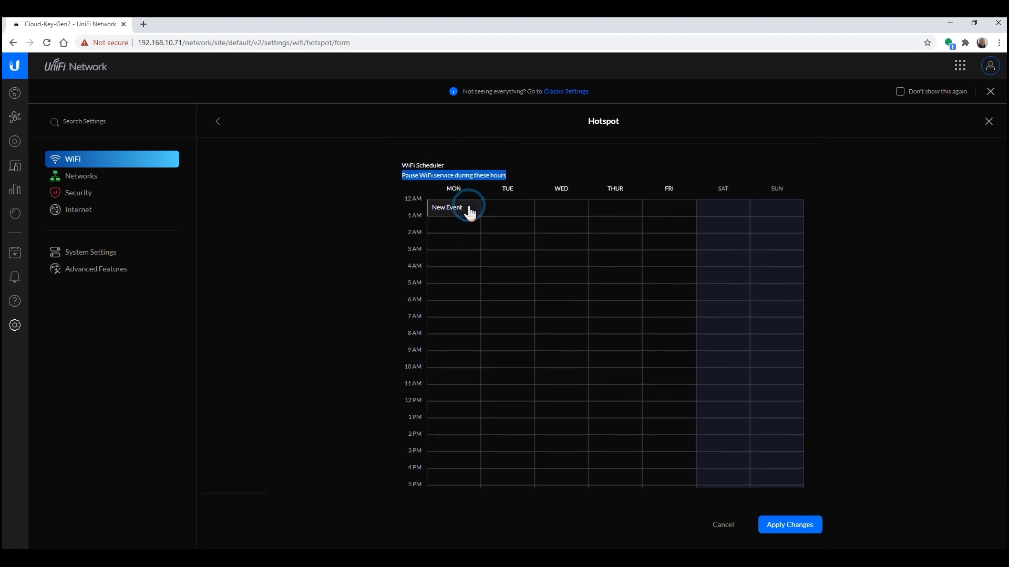
left_click_drag(455, 208, 788, 388)
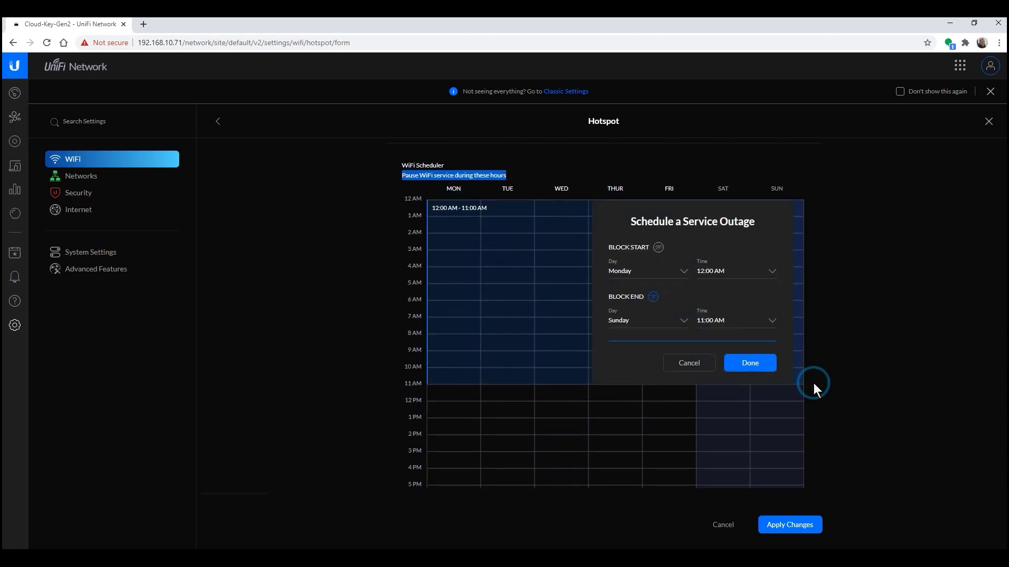
left_click(631, 330)
Step: Apply the Hotspot settings changes
scroll(514, 279, "down", 3)
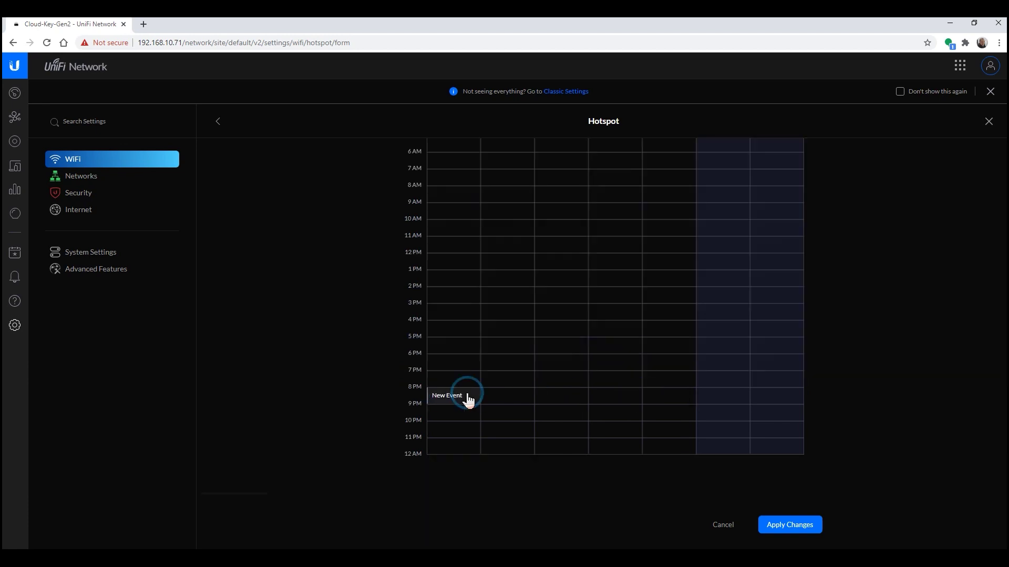
left_click(783, 529)
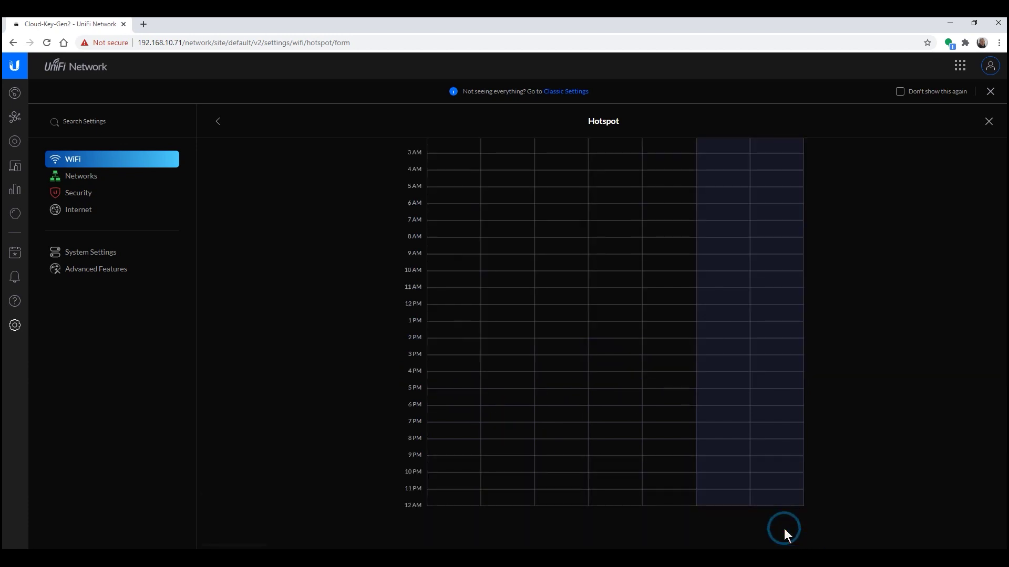
left_click(15, 164)
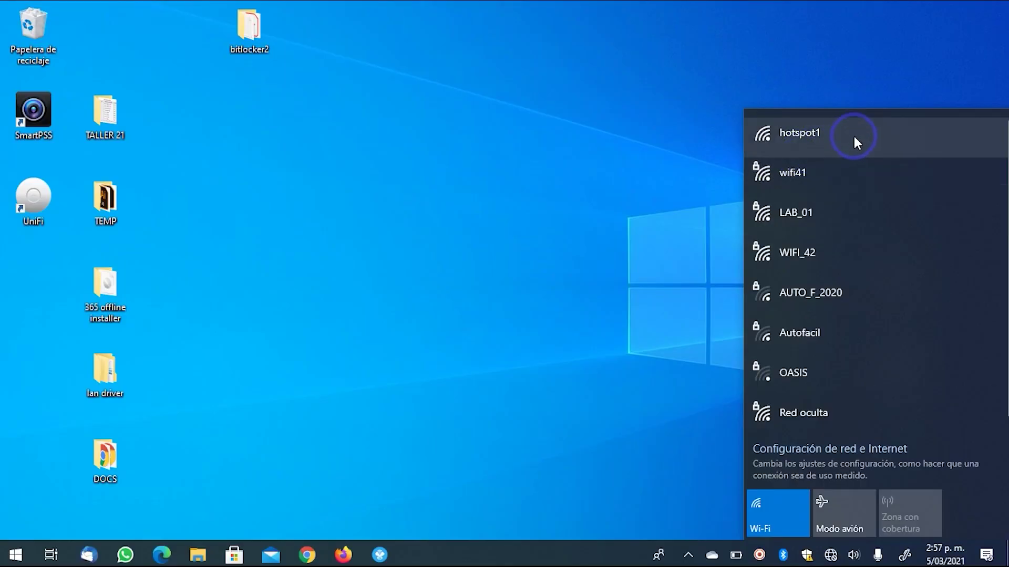
Step: Select the open hotspot1 network in the laptop's Wi-Fi list
left_click(853, 137)
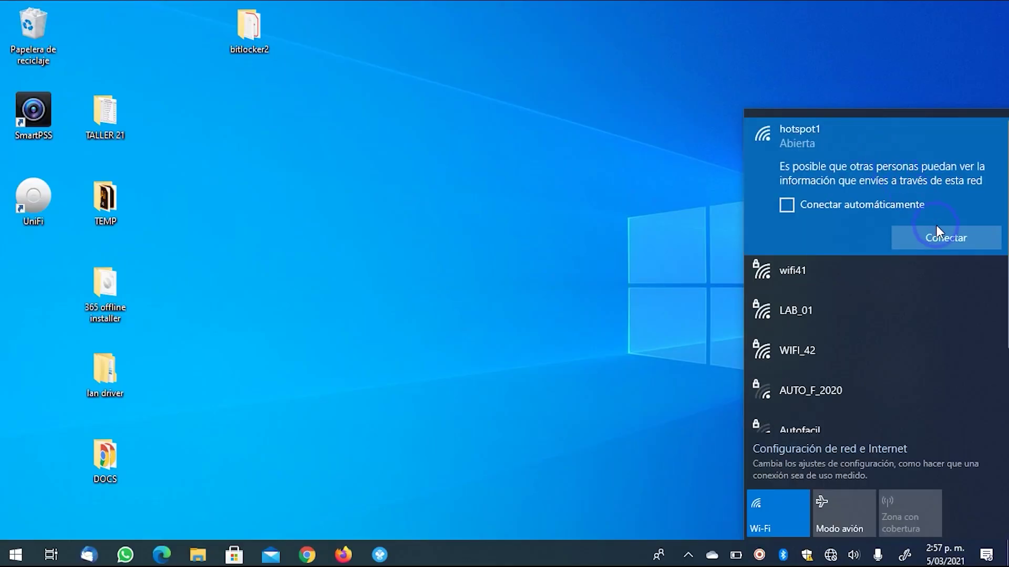
Step: Connect to hotspot1 and log in on the portal with a guest voucher code
left_click(946, 239)
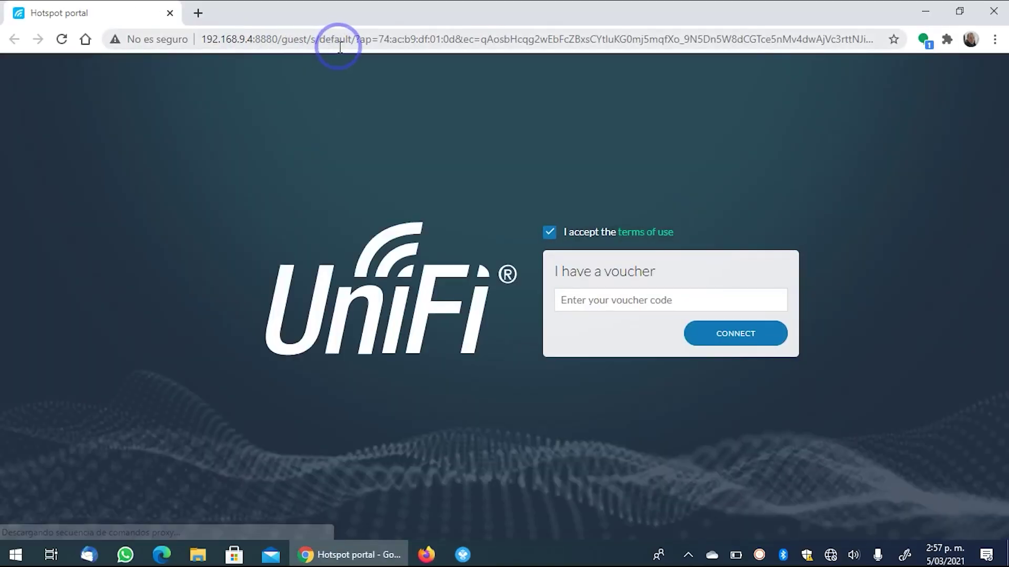
left_click(606, 300)
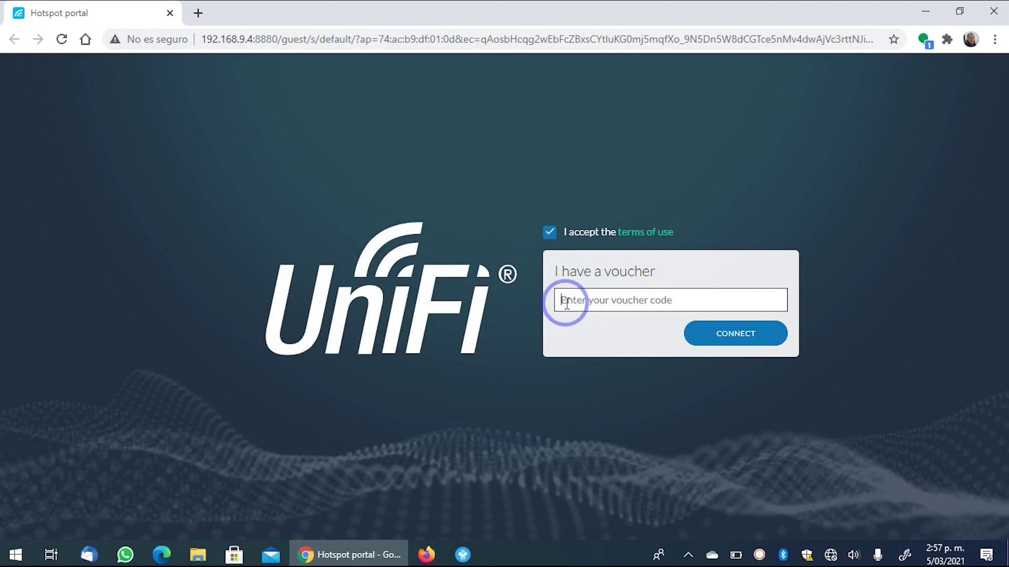
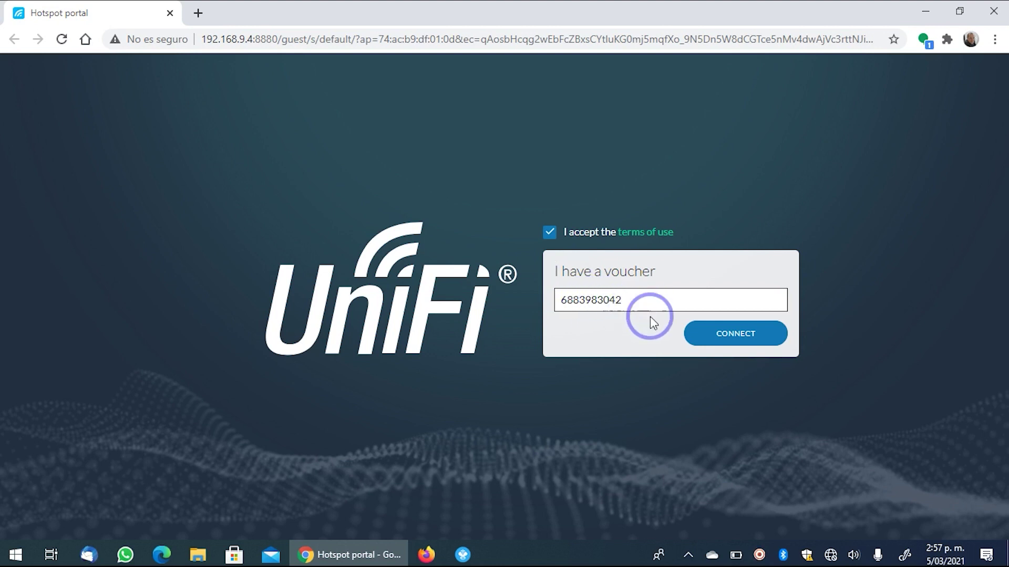
left_click(721, 337)
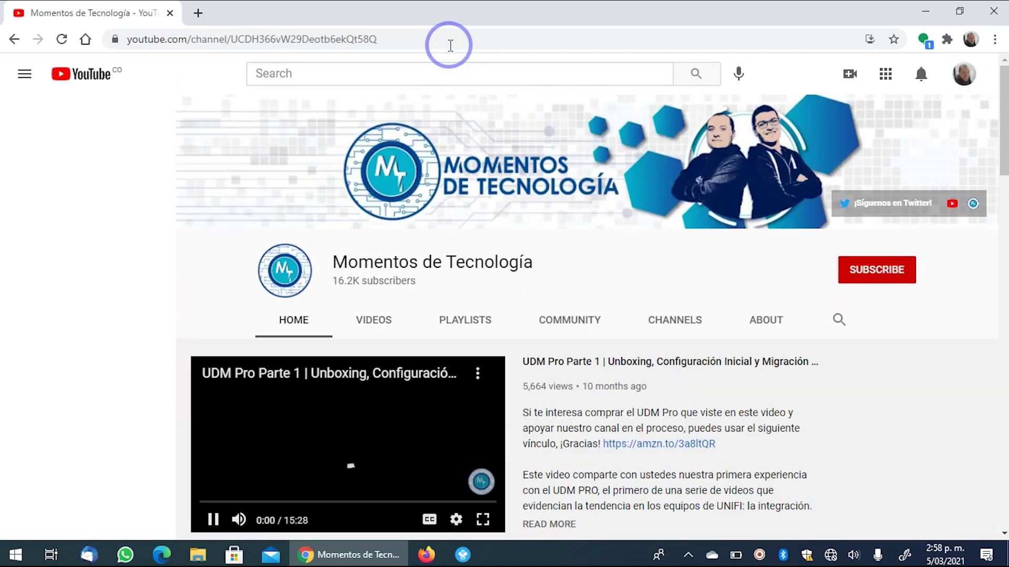
Step: Search 'speedtest', open Speedtest by Ookla and run a test: 36 ms ping, about 2.8 Mbps
left_click(273, 40)
type("speedtest")
key("Return")
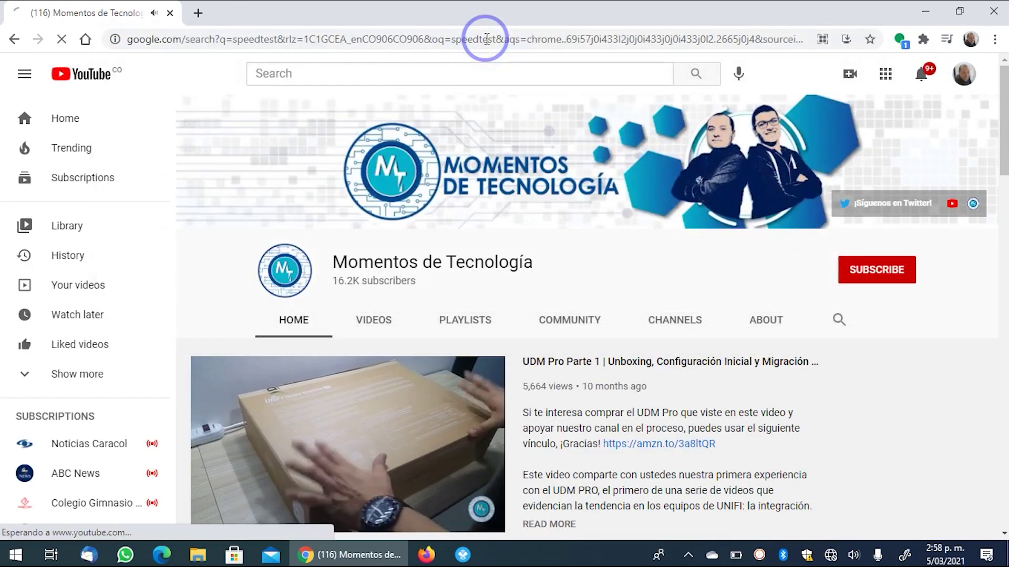
left_click(328, 212)
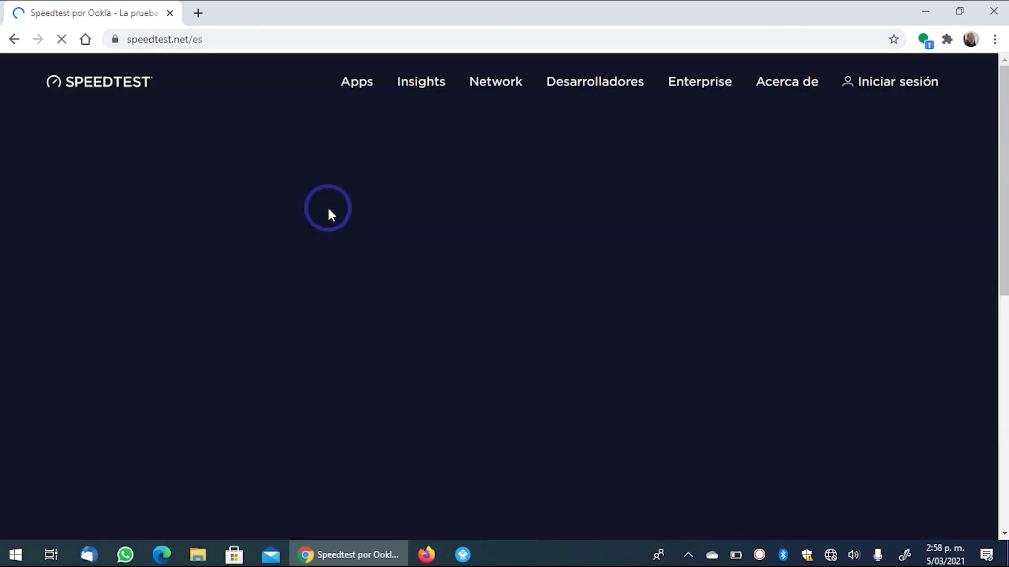
left_click(472, 359)
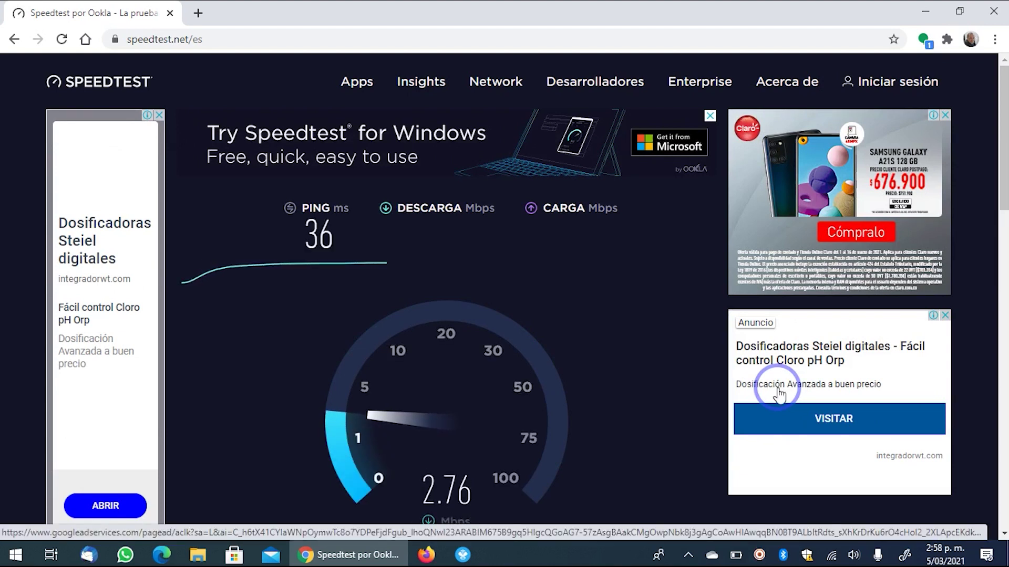
scroll(591, 386, "down", 1)
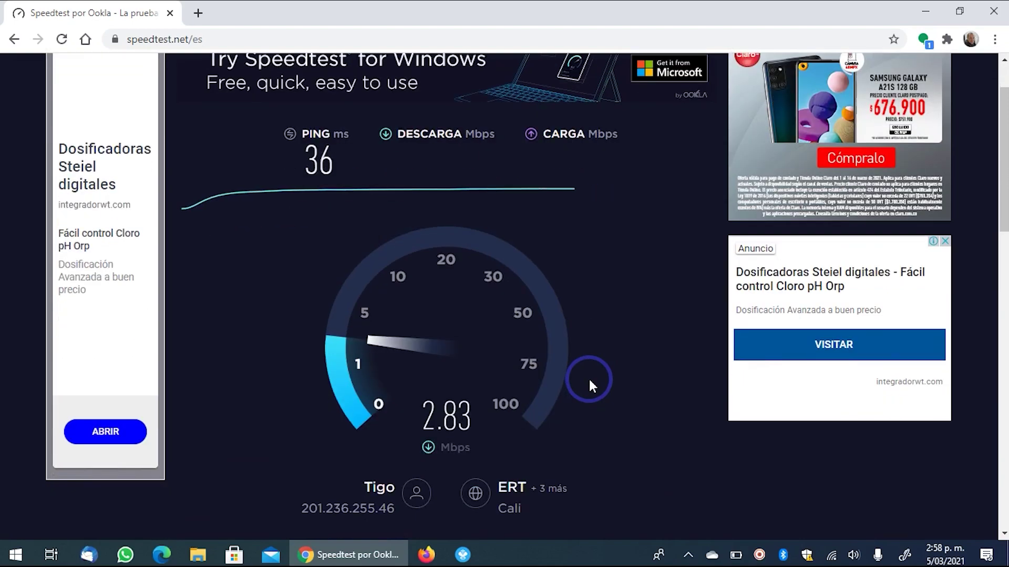